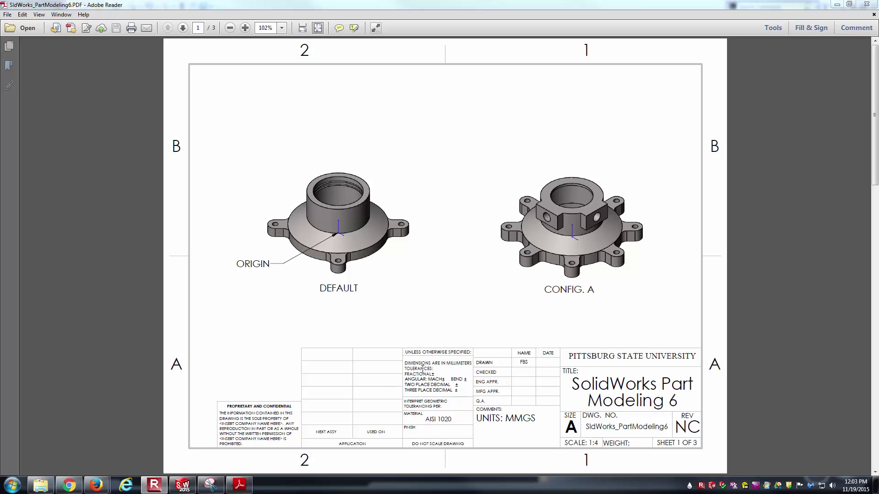
Step: Review sheets 2 and 3 of the part drawing for the default and Config. A dimensions
left_click(182, 28)
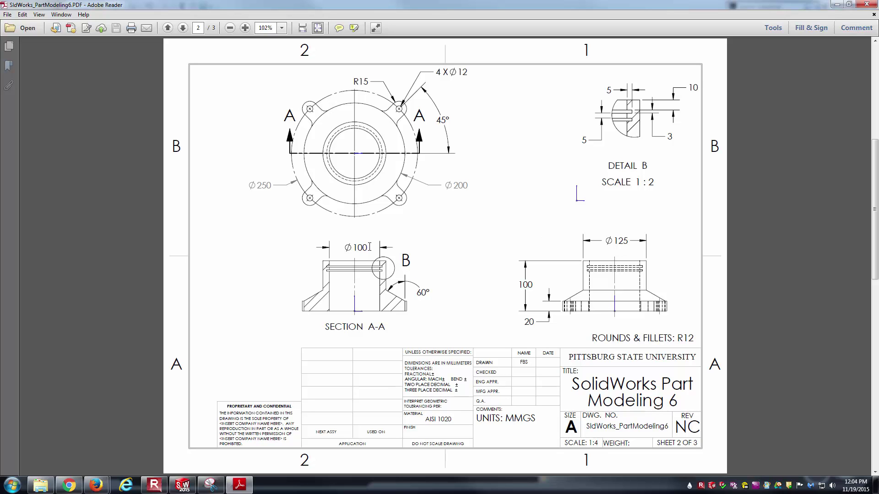
left_click(183, 28)
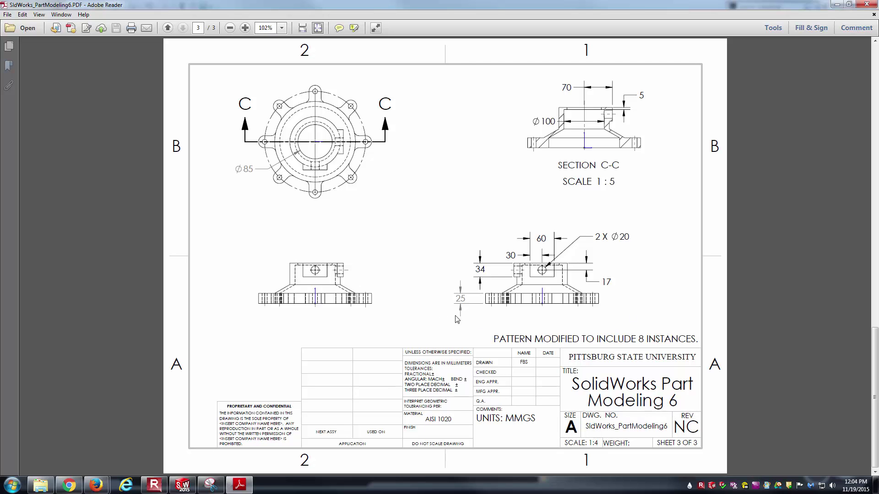
scroll(449, 303, "up", 1)
scroll(551, 320, "down", 1)
scroll(420, 346, "up", 1)
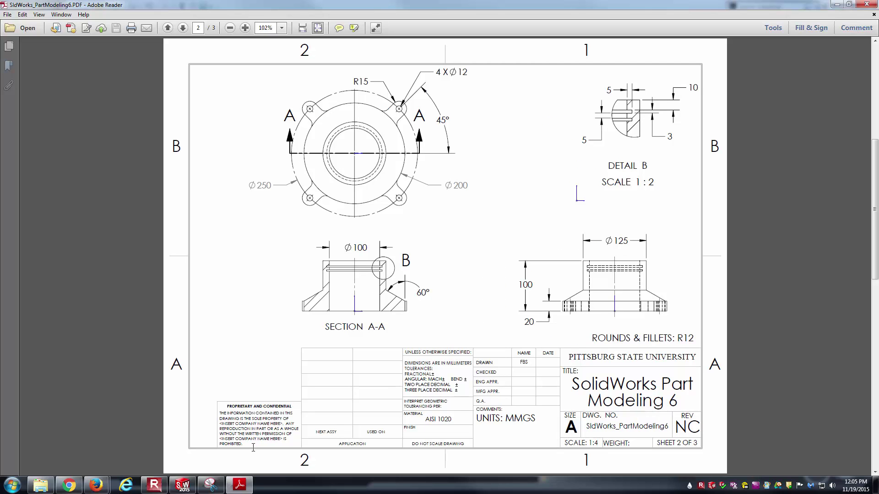
Step: Switch to SOLIDWORKS, create a new part and set its unit system to MMGS
left_click(183, 485)
left_click(83, 7)
double_click(192, 133)
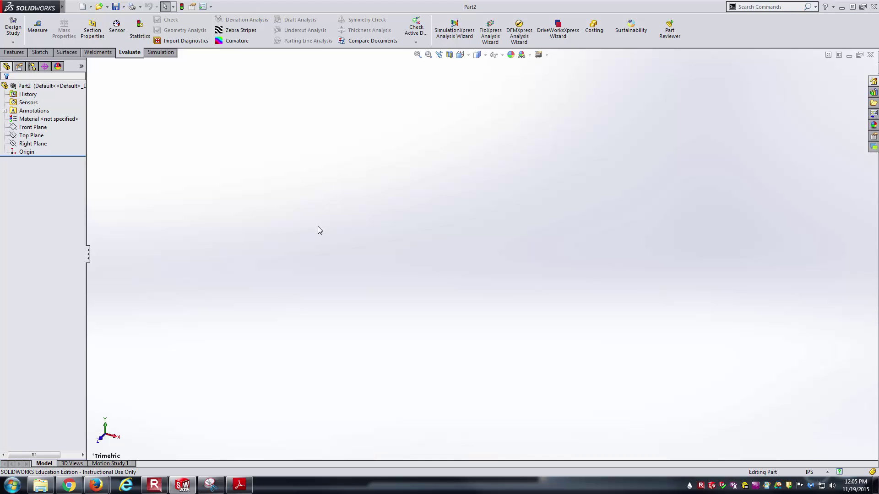
left_click(810, 472)
left_click(806, 439)
Step: Assign the AISI 1020 steel material to the part
right_click(69, 118)
left_click(84, 122)
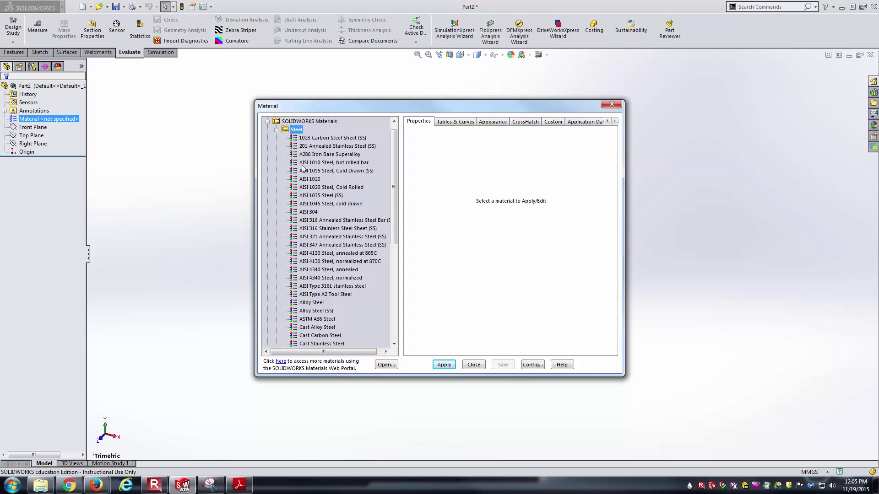
left_click(310, 180)
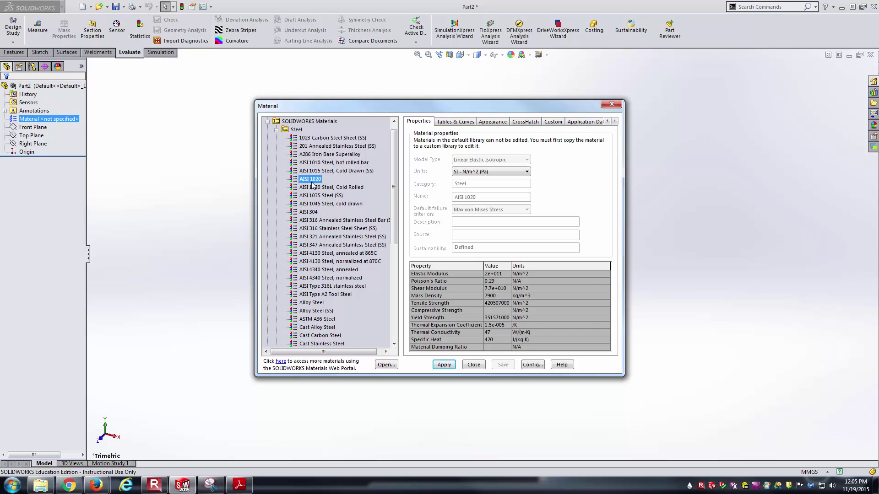
left_click(444, 364)
left_click(463, 365)
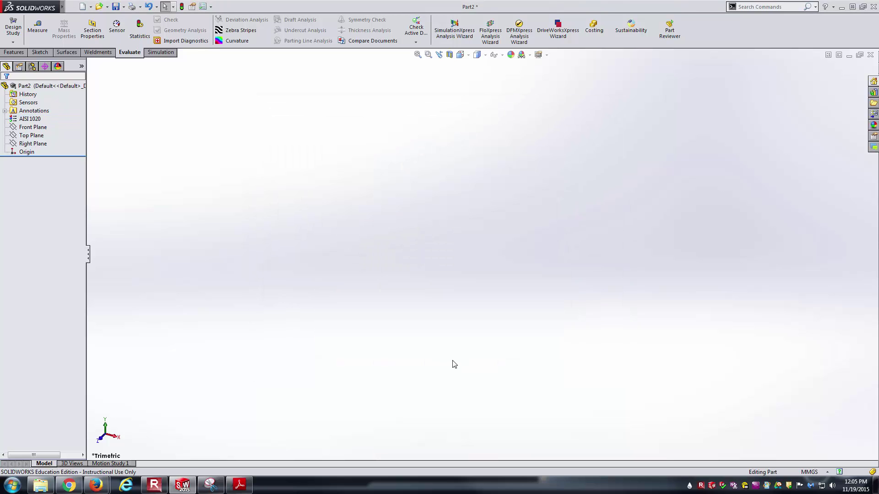
Step: Switch to the PDF drawing and compare the base height on sheets 2 and 3 between the two configurations
key("alt+Tab")
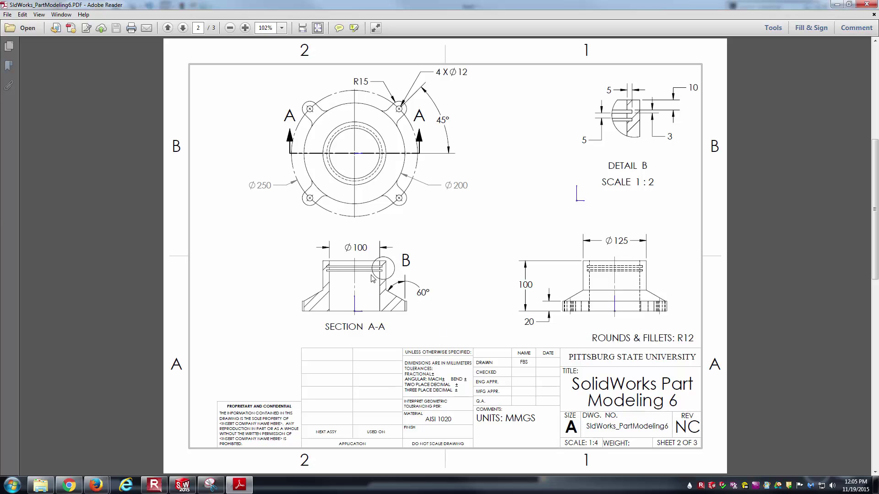
scroll(359, 270, "down", 2)
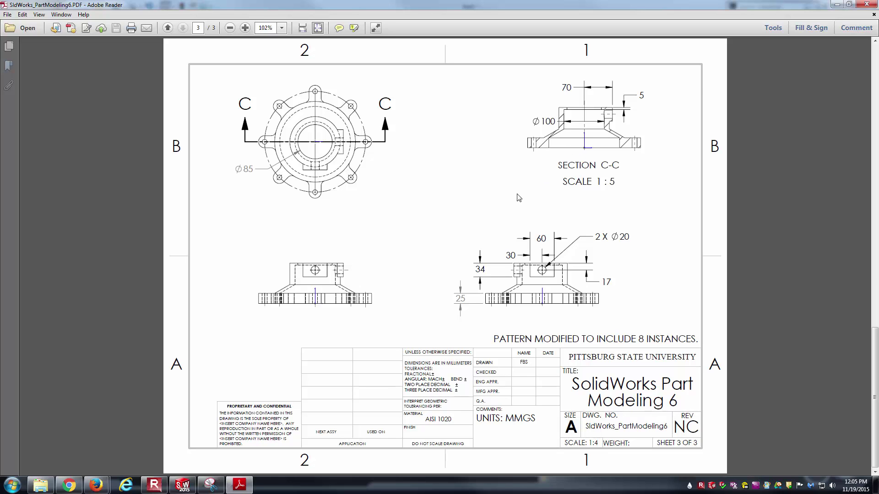
key("Left")
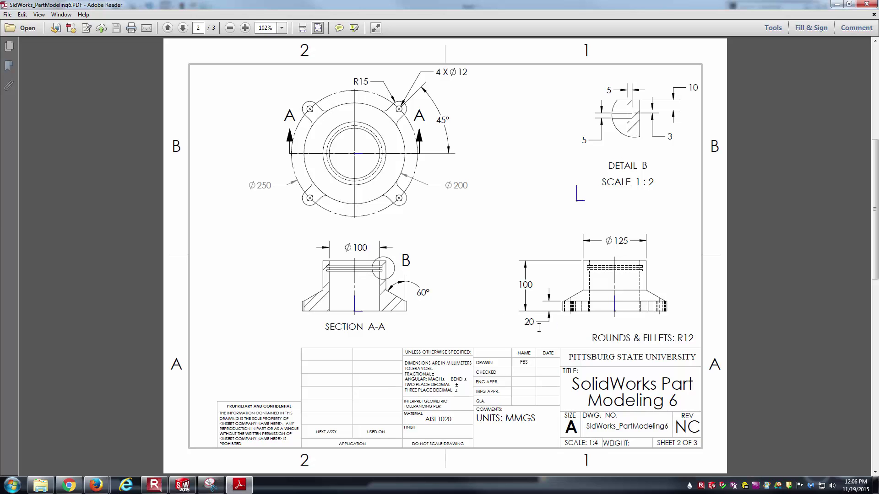
scroll(552, 319, "down", 3)
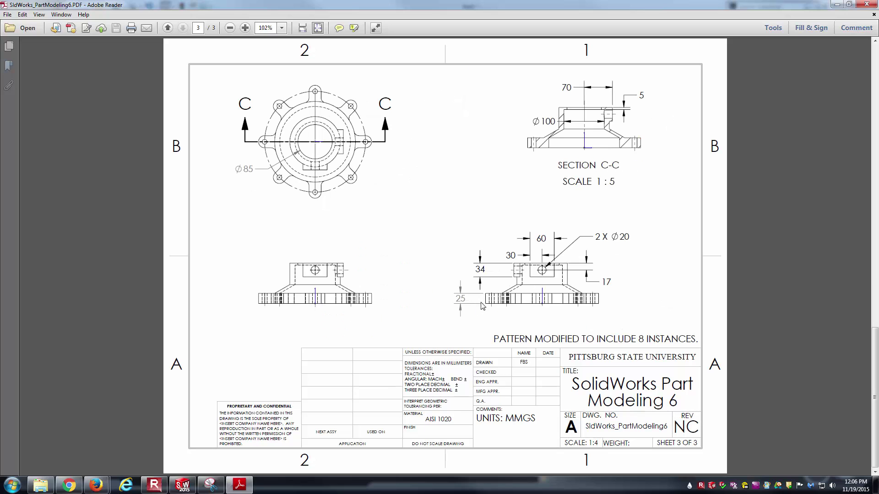
scroll(483, 306, "up", 3)
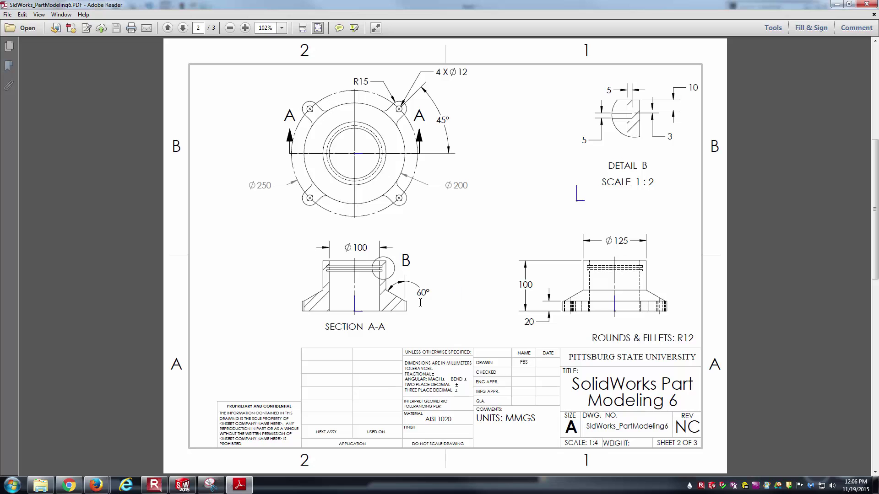
Step: Switch back to SOLIDWORKS and add a global variable named BaseHeight with a value of 20
left_click(182, 485)
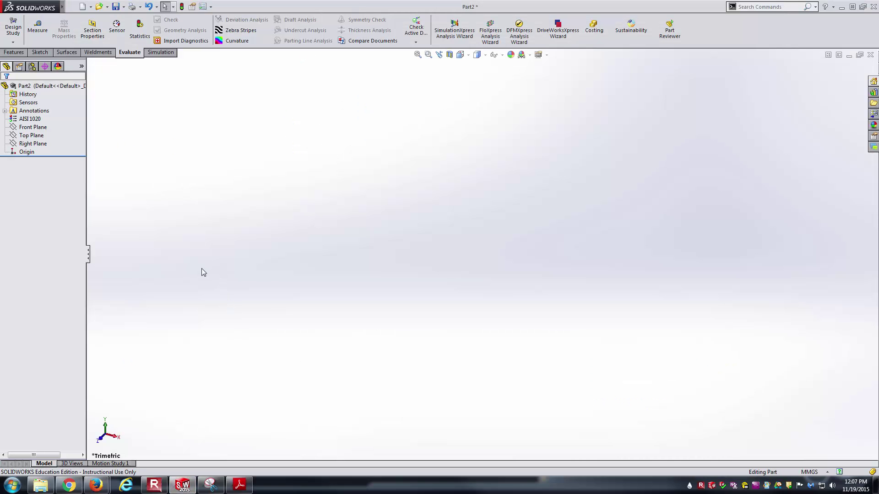
scroll(147, 53, "up", 4)
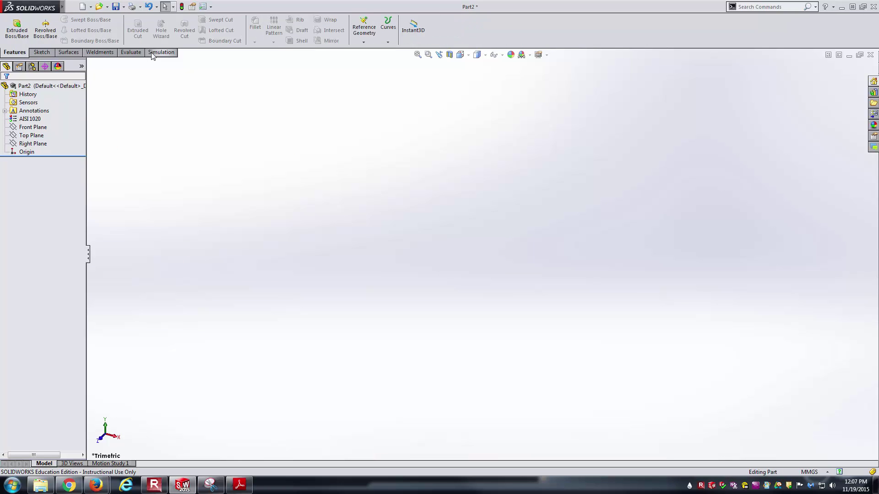
left_click(72, 6)
left_click(145, 7)
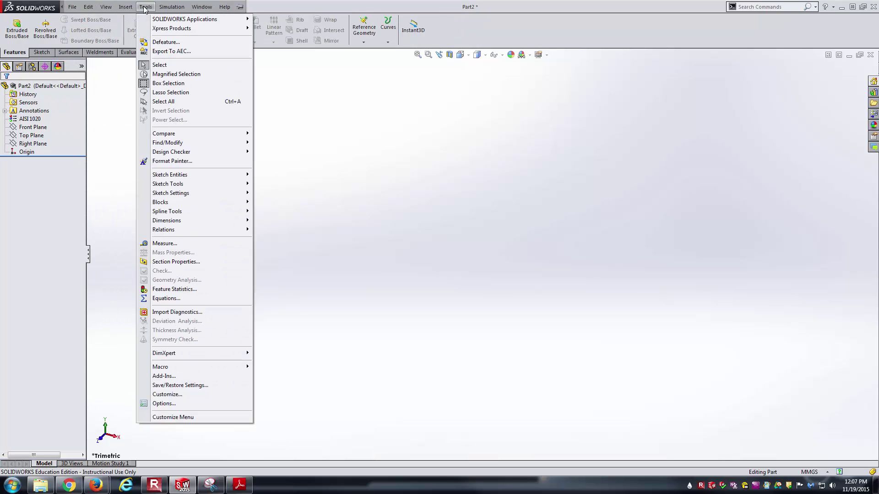
left_click(199, 299)
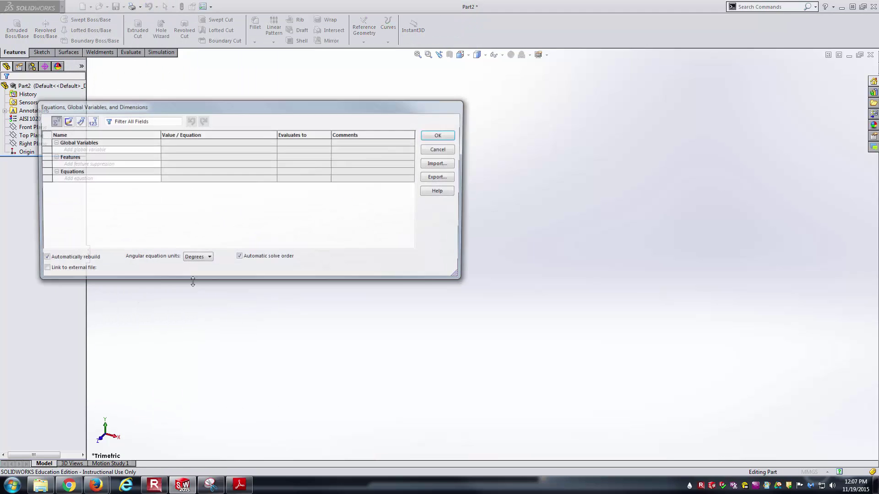
left_click(207, 159)
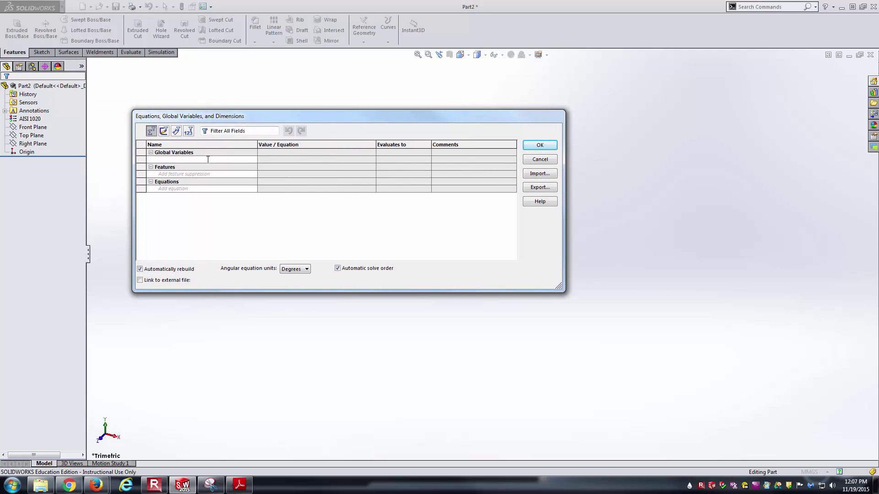
type("BaseHeight")
key("Tab")
type("20")
key("Tab")
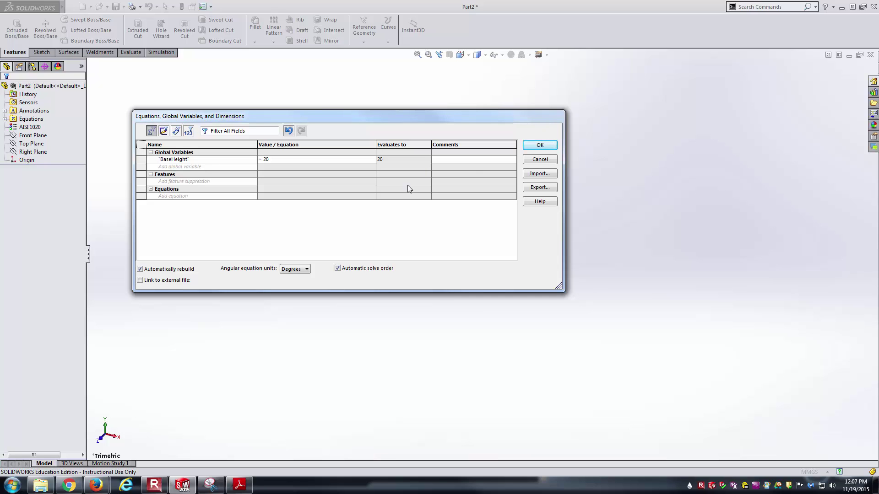
left_click(531, 145)
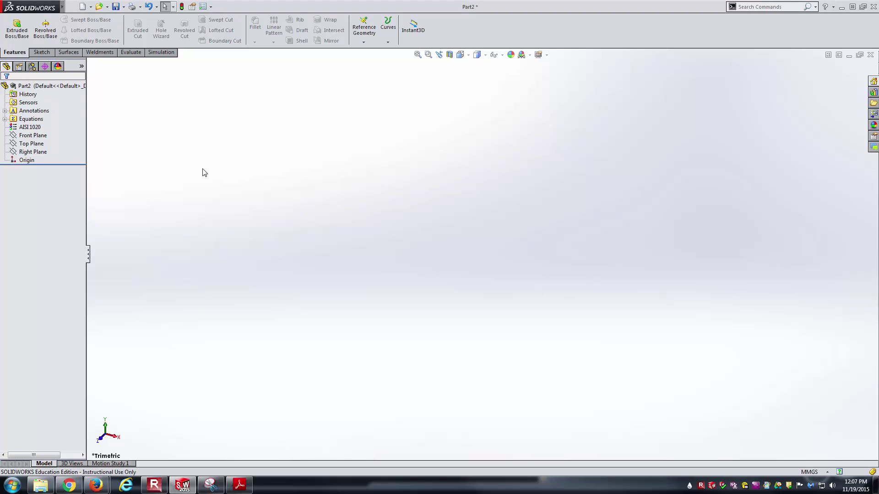
Step: Inspect the BaseHeight variable under the part's equations in the feature tree
left_click(21, 120)
left_click(5, 119)
left_click(48, 127)
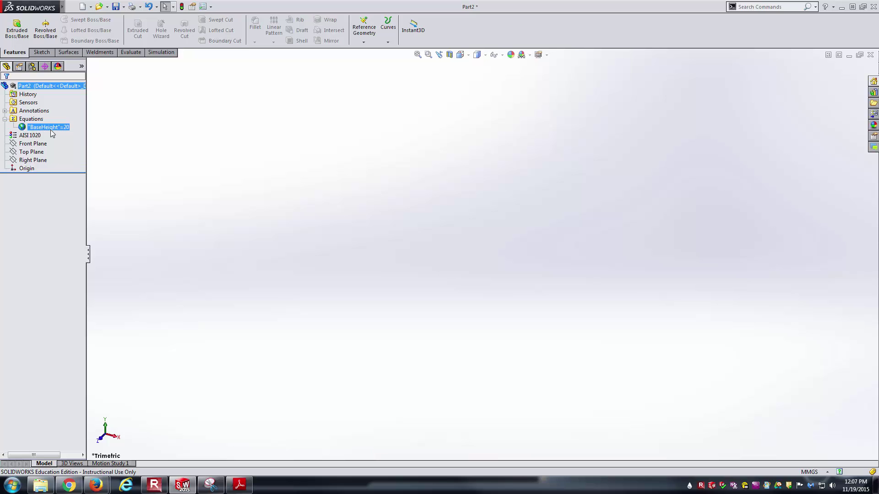
left_click(79, 129)
left_click(5, 119)
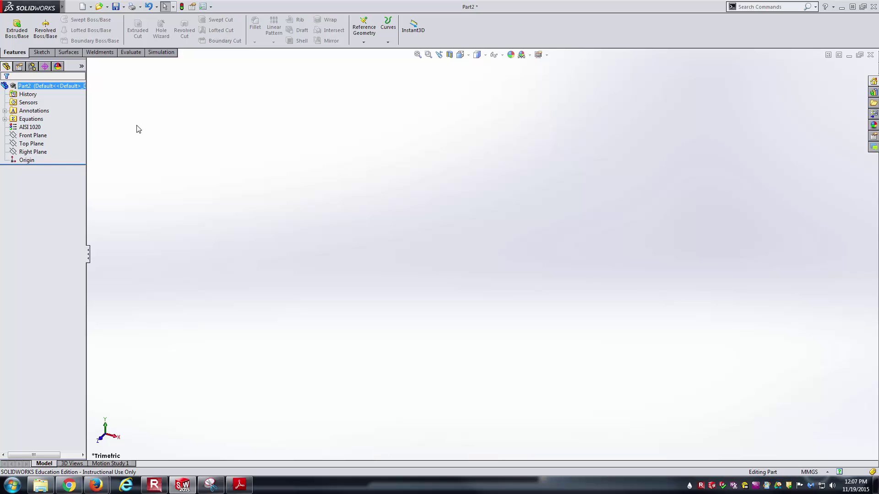
Step: Examine the Section A-A profile up close in the PDF drawing, then return to SOLIDWORKS
key("alt+Tab")
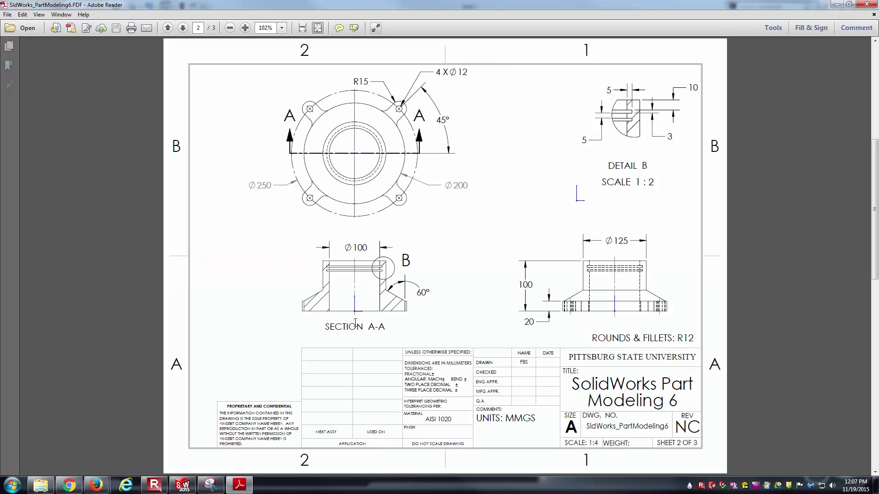
scroll(358, 318, "up", 5, "ctrl")
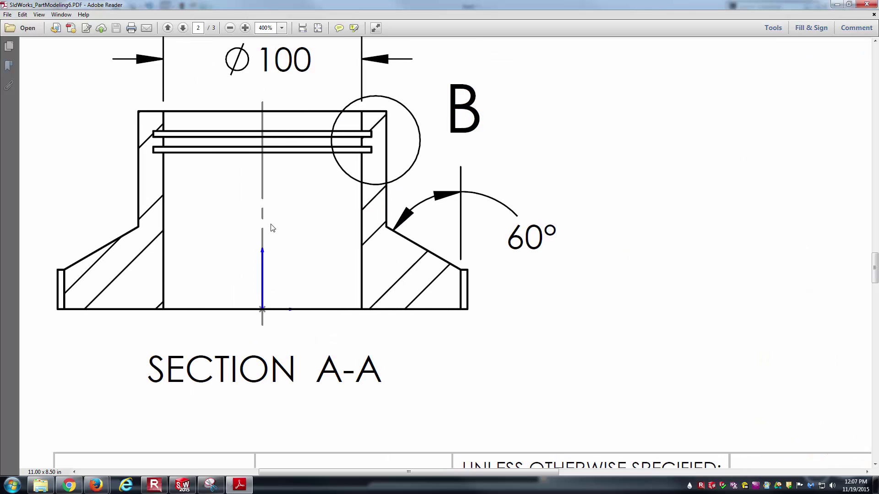
scroll(268, 278, "down", 5, "ctrl")
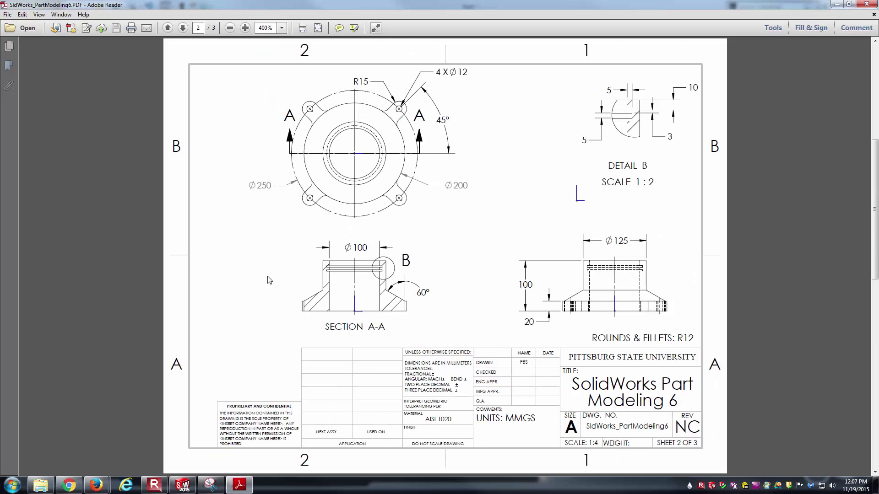
key("alt+Tab")
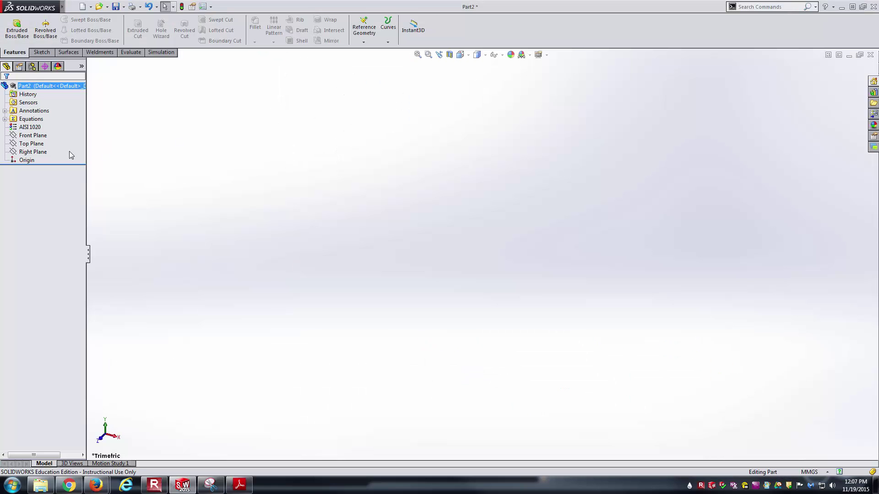
Step: Start a sketch on the Front Plane and draw a vertical centerline downward from the origin
left_click(41, 136)
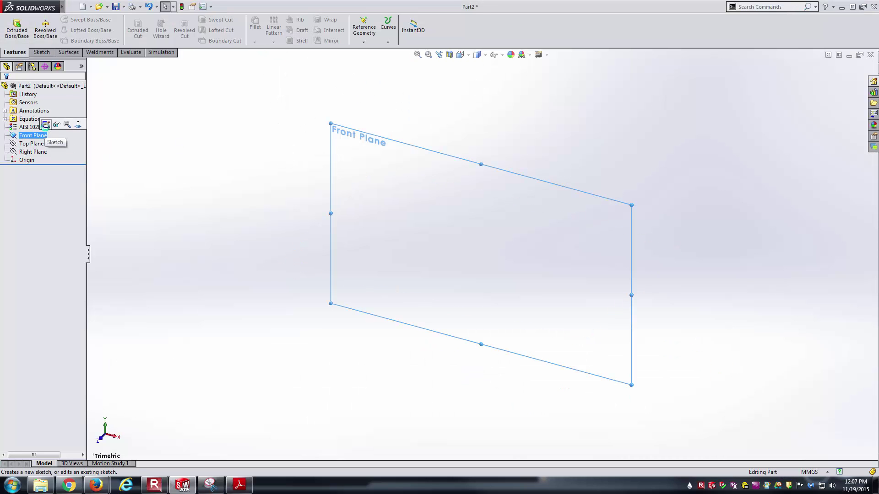
left_click(46, 126)
left_click(67, 19)
left_click(80, 38)
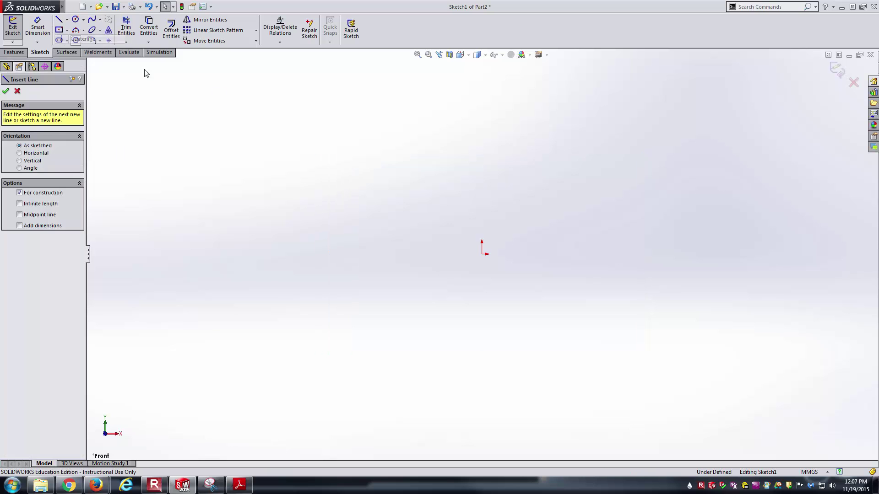
left_click(482, 254)
left_click(481, 318)
key("Escape")
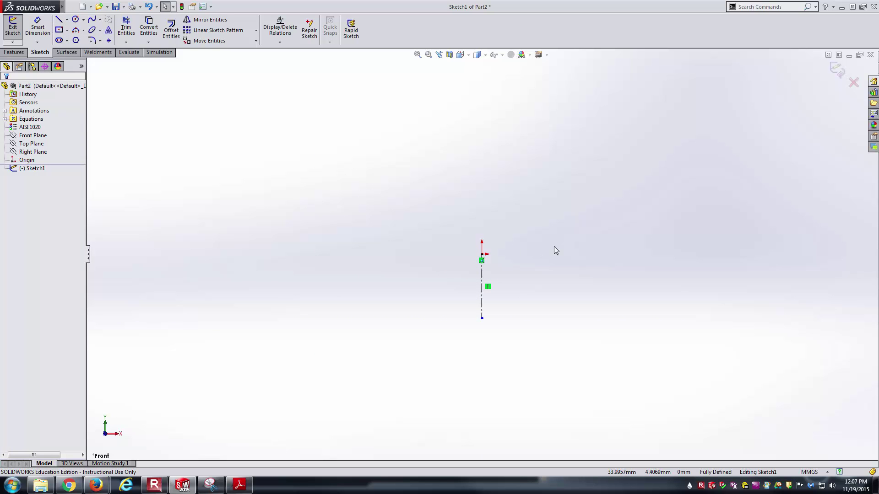
Step: Sketch a closed half-profile from the origin, about 84 mm tall and 76 mm wide, with a stepped outer side sloping down to the base edge
key("l")
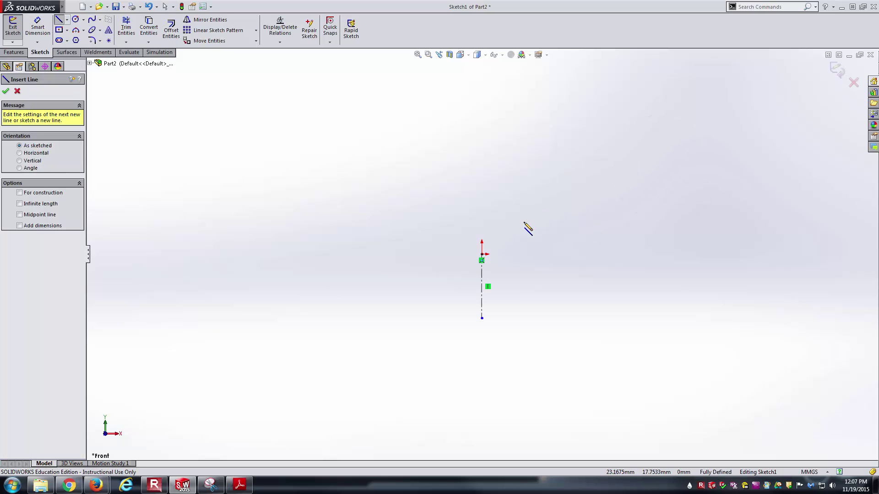
left_click(481, 254)
left_click(503, 100)
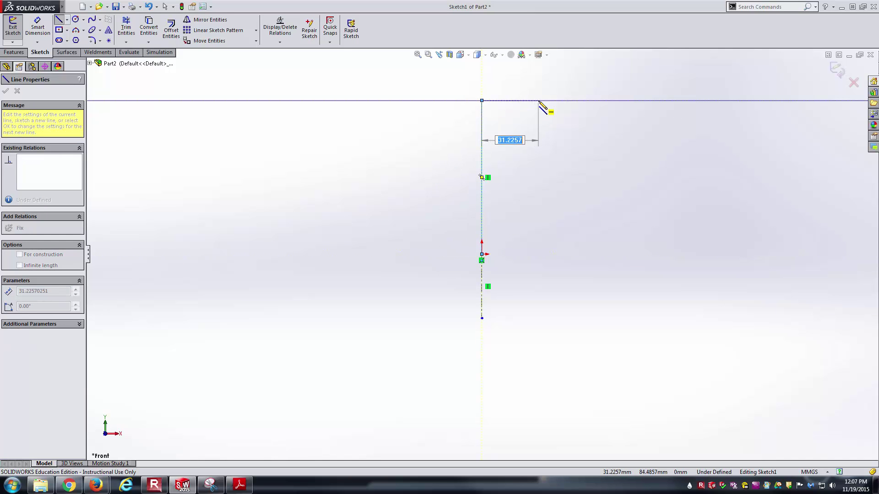
left_click(554, 100)
left_click(553, 192)
left_click(618, 226)
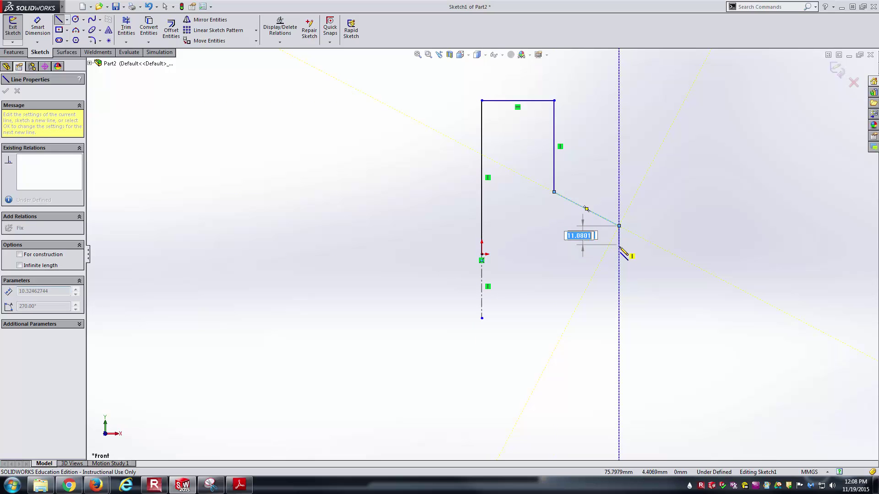
left_click(619, 254)
left_click(481, 254)
key("Escape")
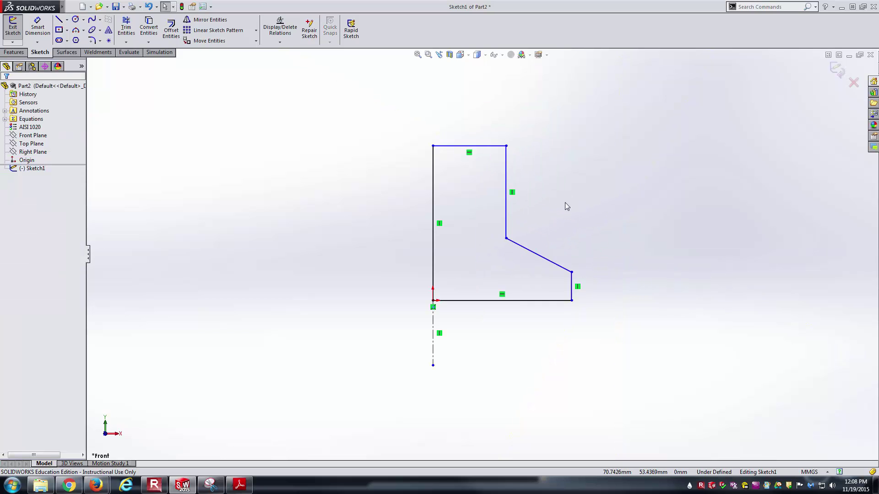
Step: Check the PDF drawing, then dimension the height of the profile's vertical axis-side line as 100 mm
key("alt+Tab")
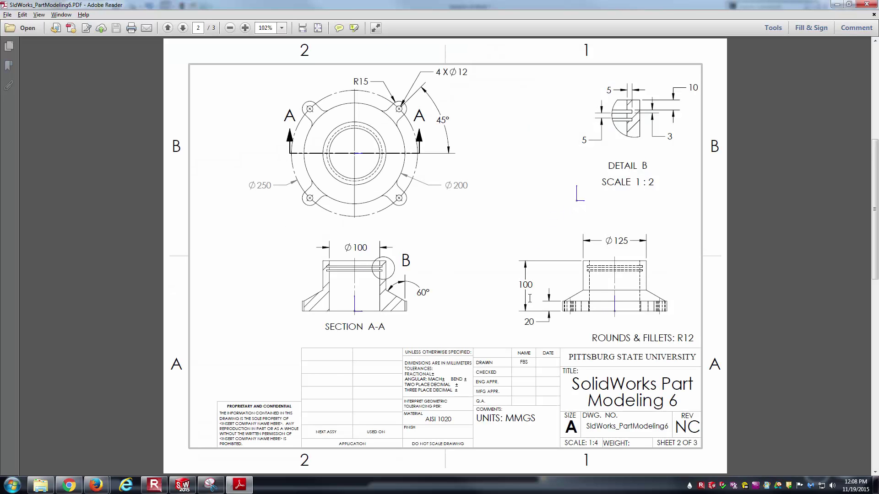
key("alt+Tab")
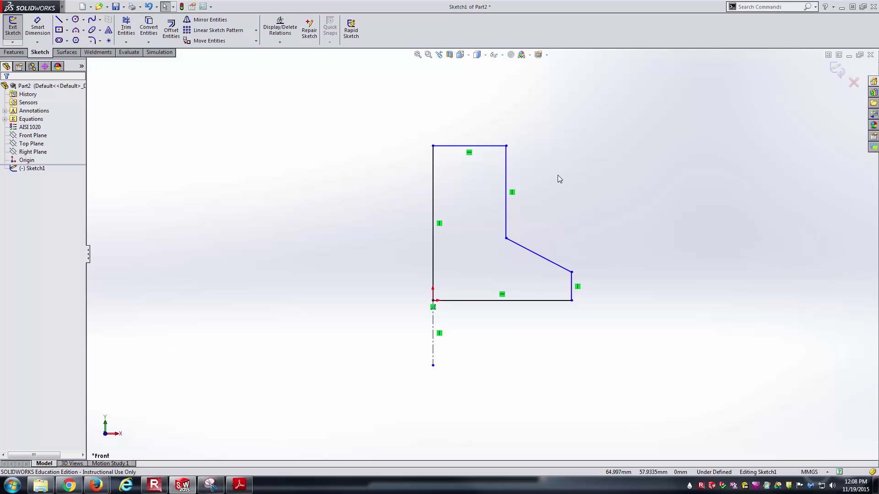
right_click_drag(602, 179, 566, 158)
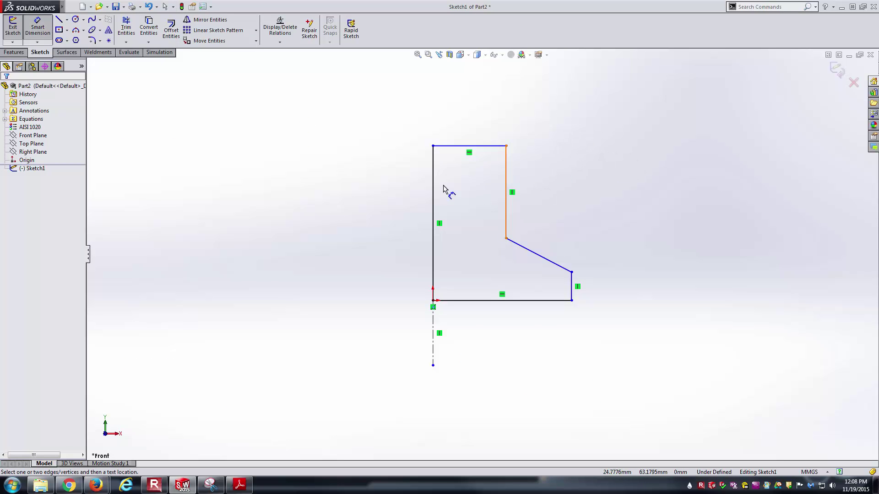
left_click(429, 189)
left_click(397, 202)
type("100")
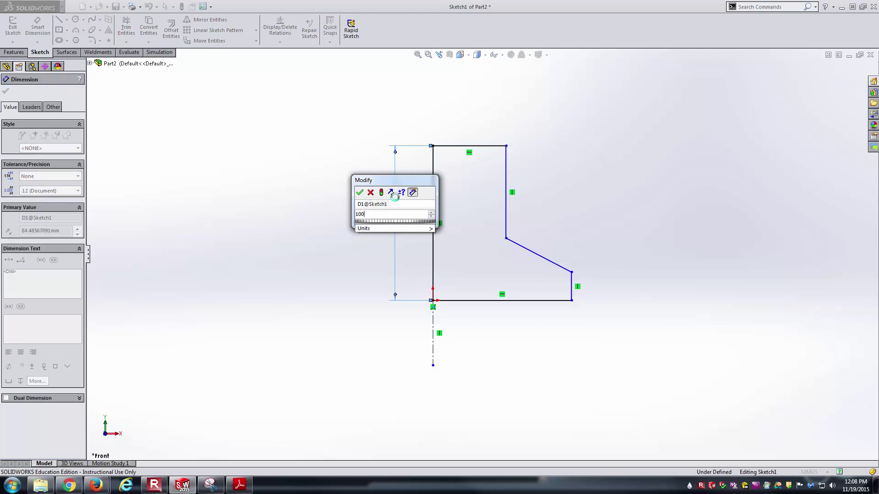
key("Return")
Step: Dimension the upper outer vertical line about the centerline as a 125 mm diameter, following the PDF drawing
key("alt+Tab")
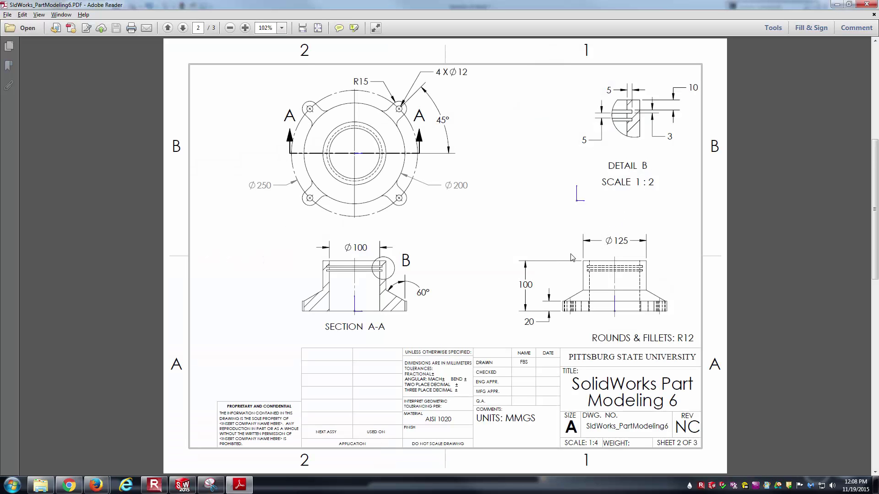
key("alt+Tab")
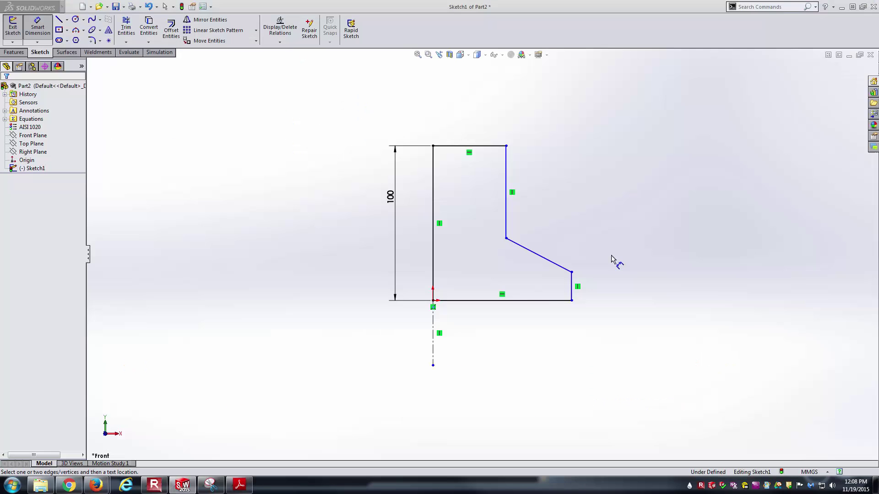
left_click(506, 178)
left_click(433, 330)
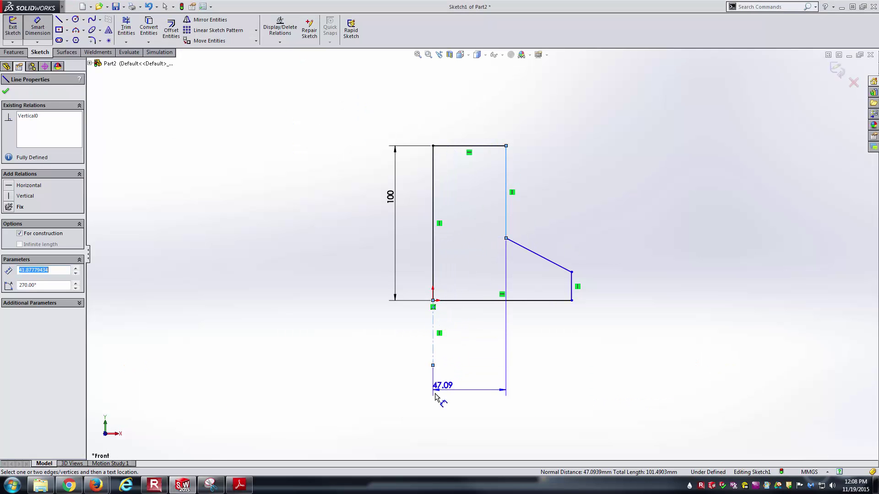
left_click(410, 401)
type("125")
key("Return")
left_click(563, 361)
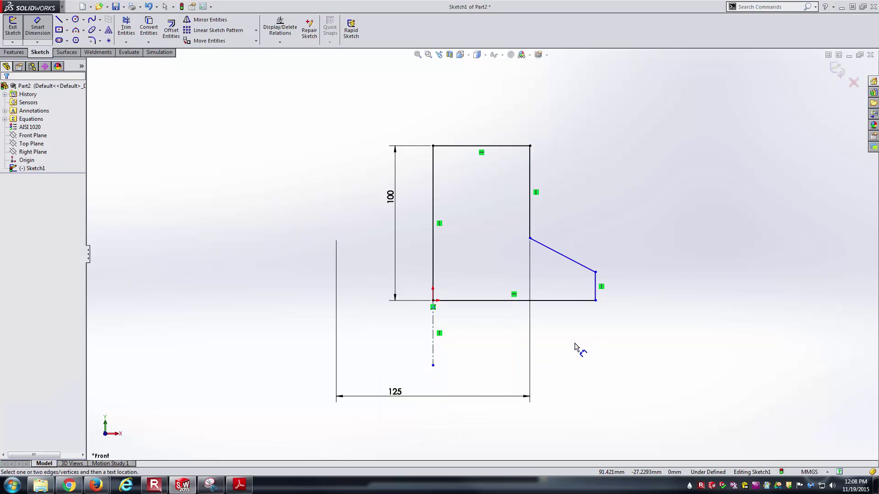
Step: Check the PDF drawing, then set the angle between the sloped line and the short outer vertical line to 60°
key("alt+Tab")
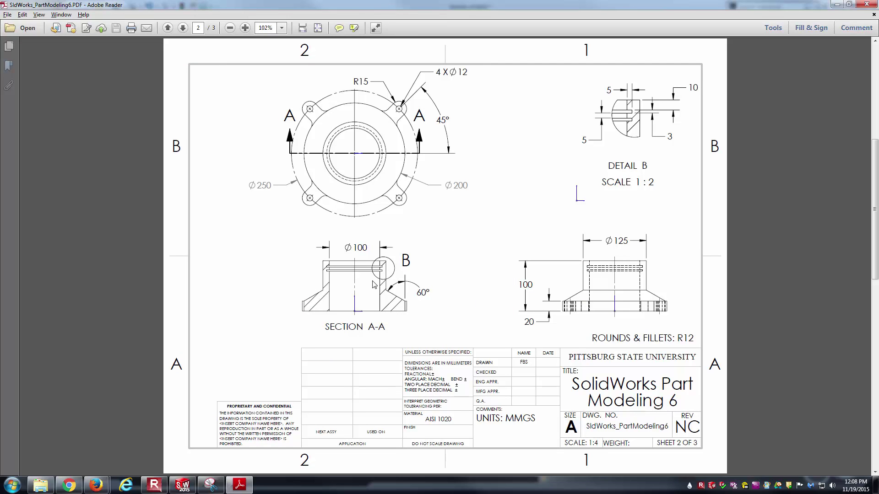
key("alt+Tab")
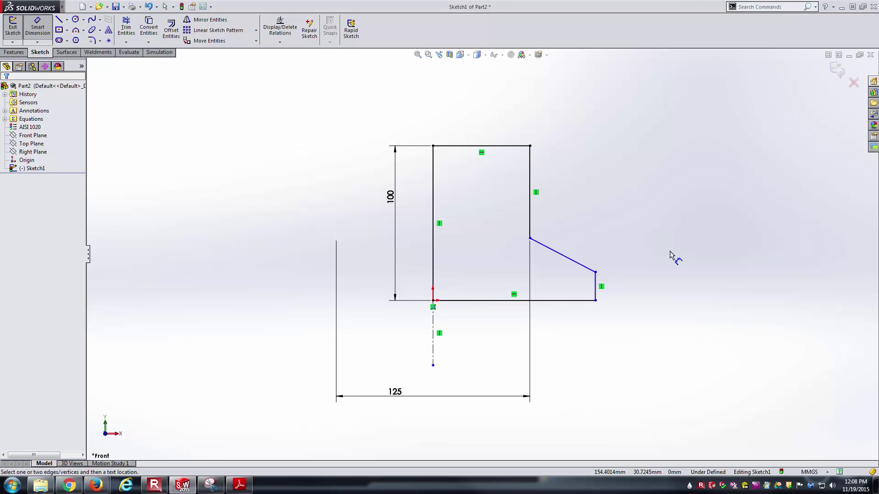
left_click(563, 256)
left_click(595, 289)
left_click(575, 223)
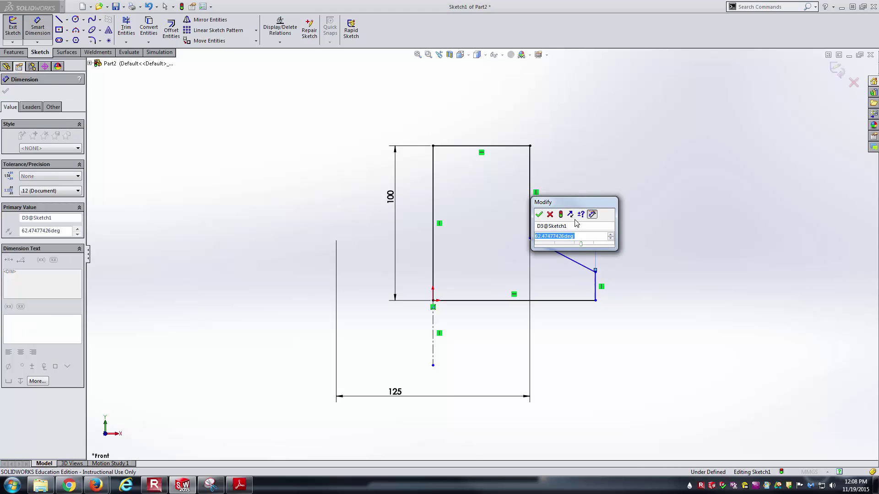
type("60")
key("Return")
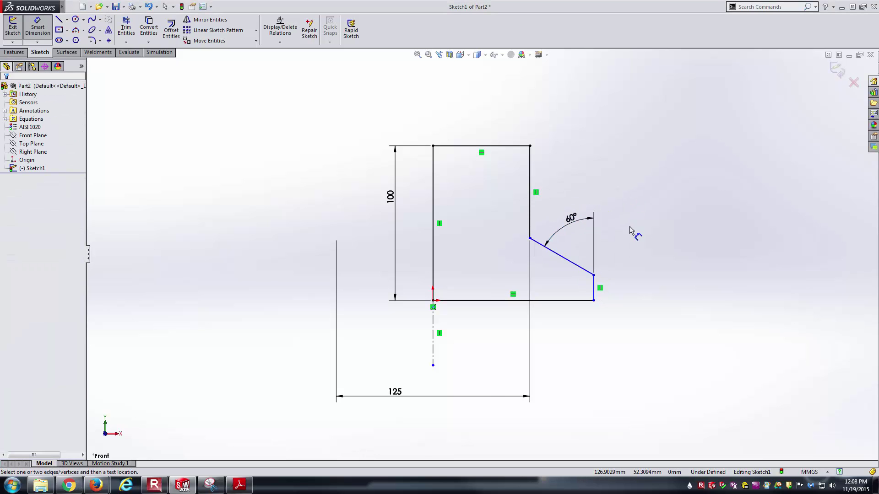
Step: Dimension the height of the short outer base edge and link it to the global variable with ="BaseHeight"
key("alt+Tab")
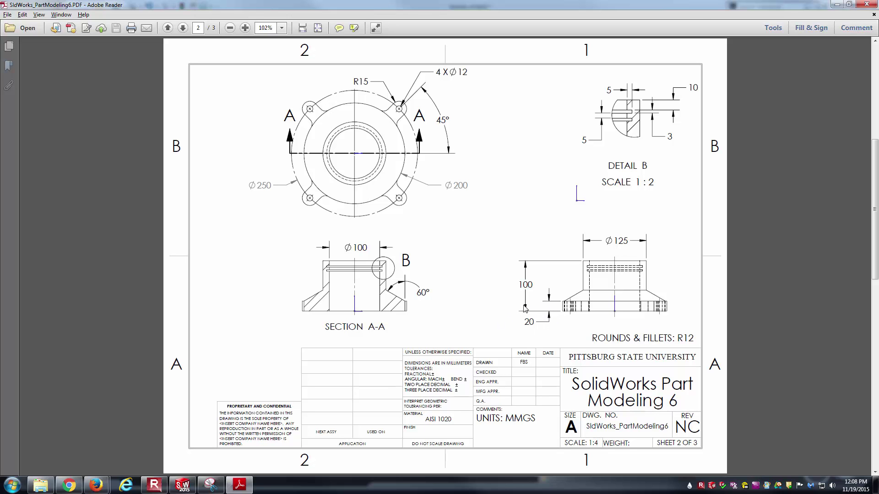
key("alt+Tab")
left_click(594, 288)
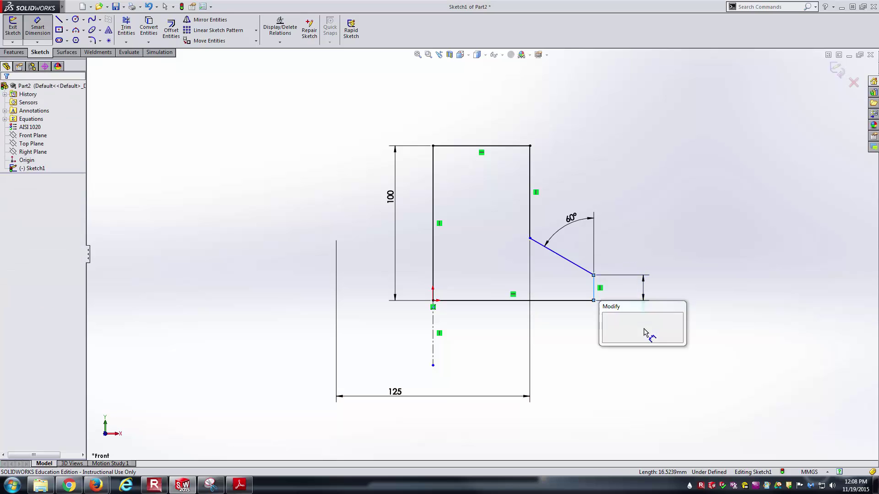
left_click(645, 333)
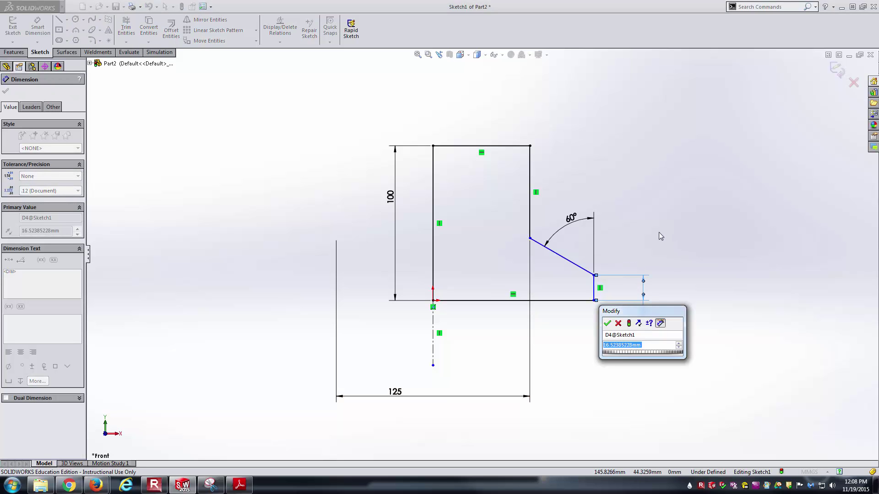
type("=")
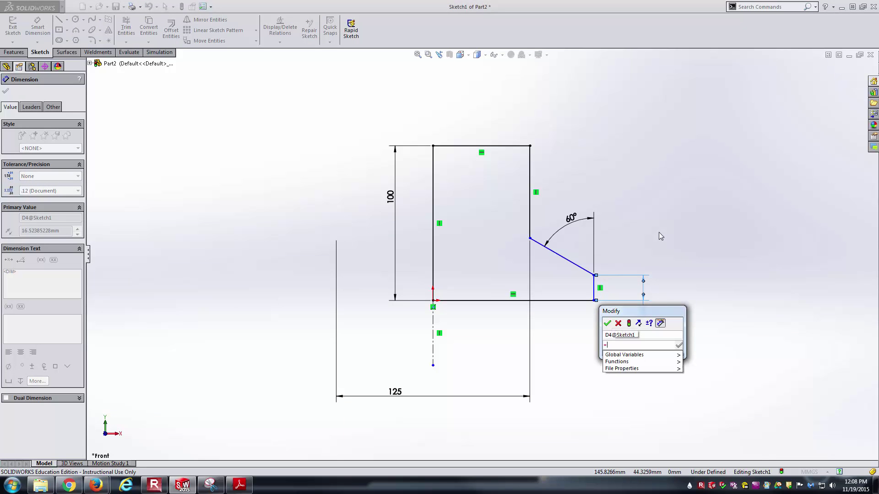
key("Down")
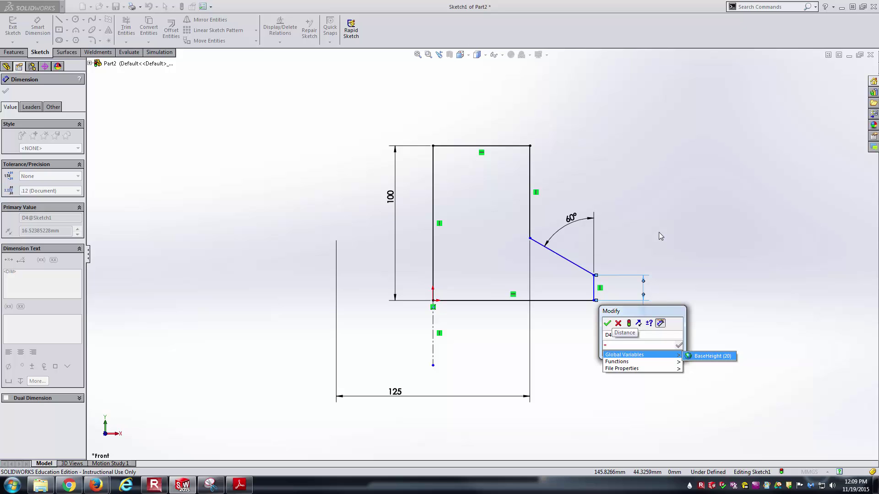
key("Return")
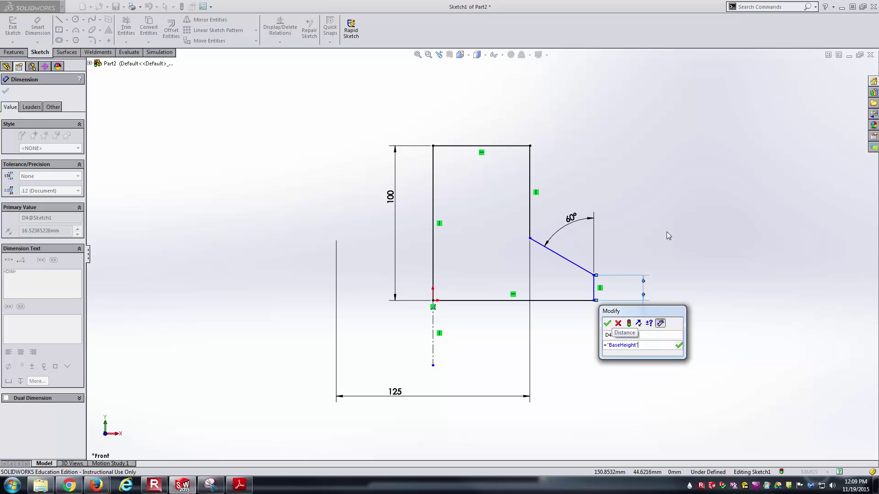
left_click(606, 323)
left_click(581, 364)
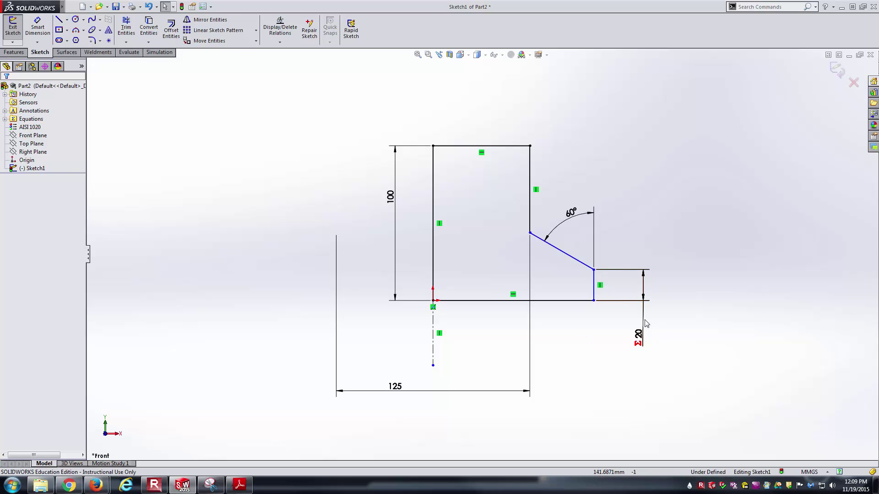
Step: Dimension the outer base edge about the centerline as a 200 mm diameter, following the PDF drawing
mouse_move(593, 301)
left_mouse_down()
mouse_move(608, 303)
mouse_move(587, 303)
left_mouse_up()
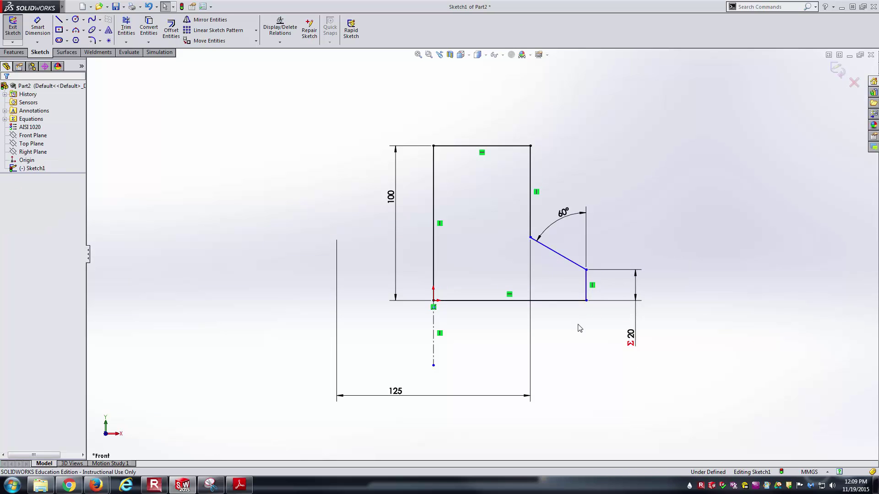
key("alt+Tab")
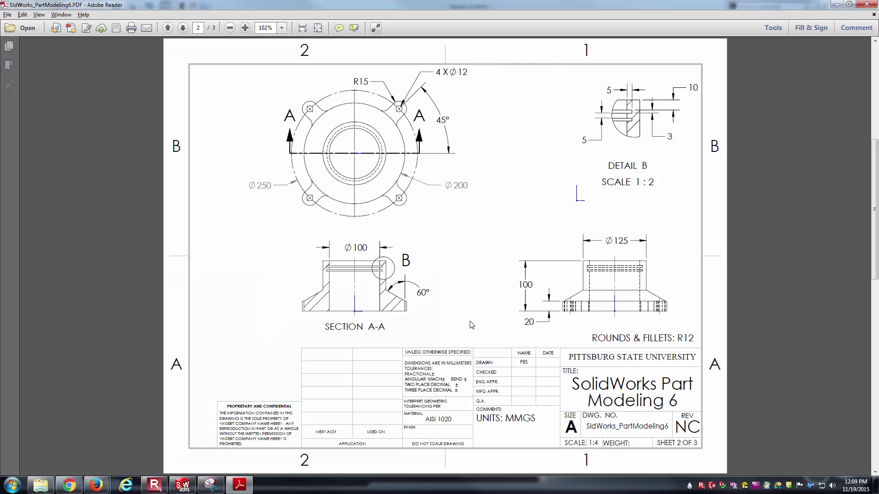
key("alt+Tab")
key("alt+Tab")
key("alt+Tab")
key("d")
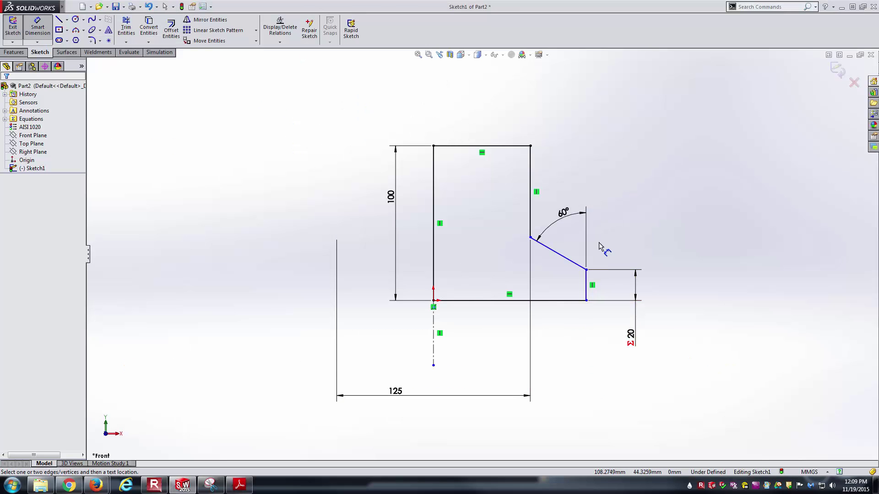
left_click(585, 288)
left_click(433, 322)
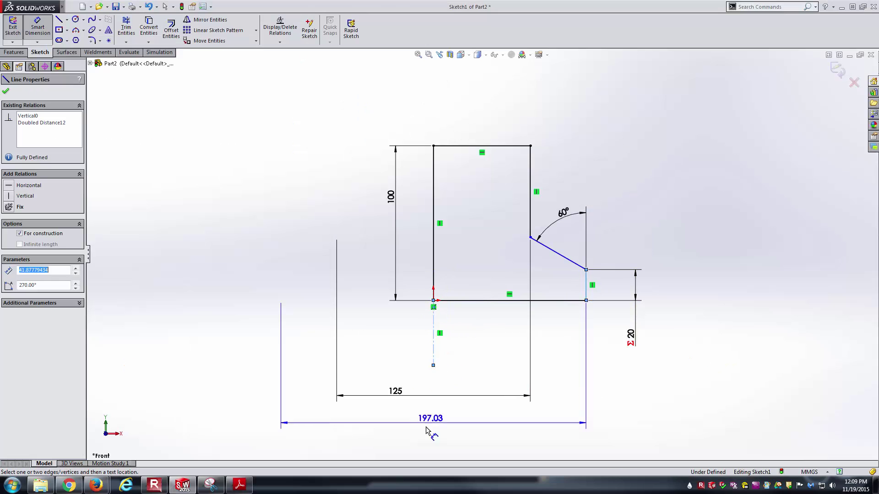
left_click(414, 436)
type("200")
key("Return")
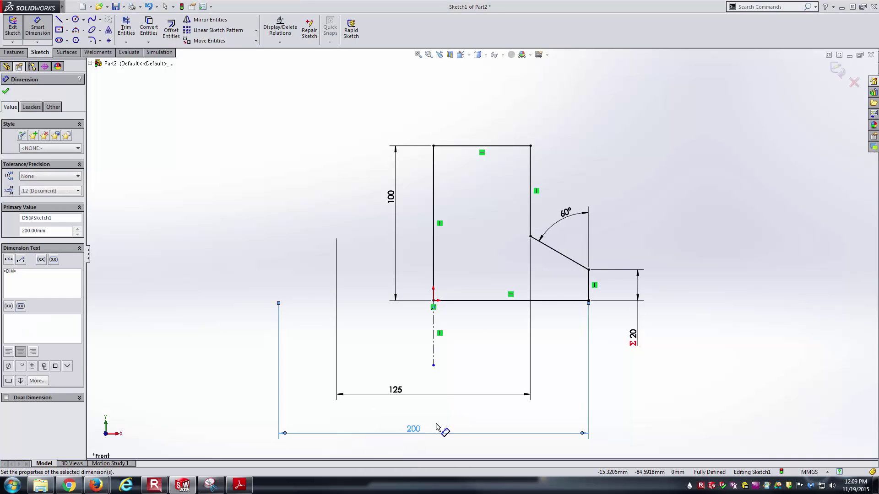
key("Escape")
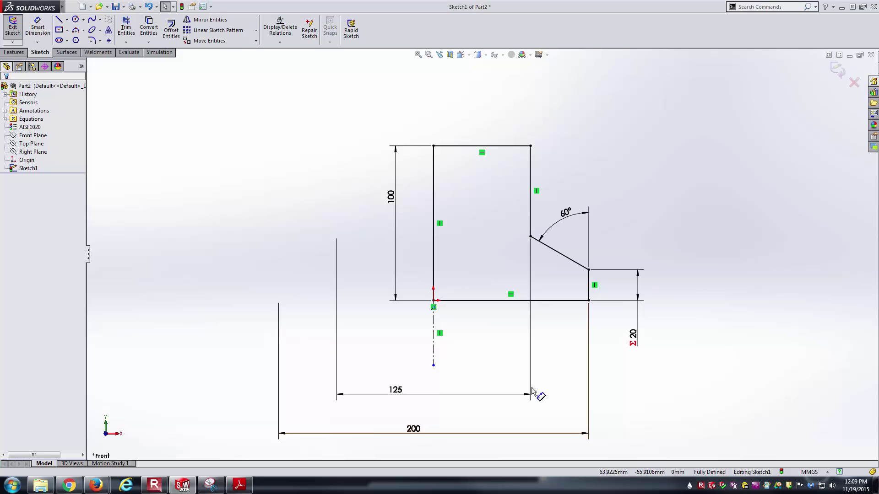
Step: Revolve the hub profile 360° about the vertical centerline as a solid boss
left_click(20, 53)
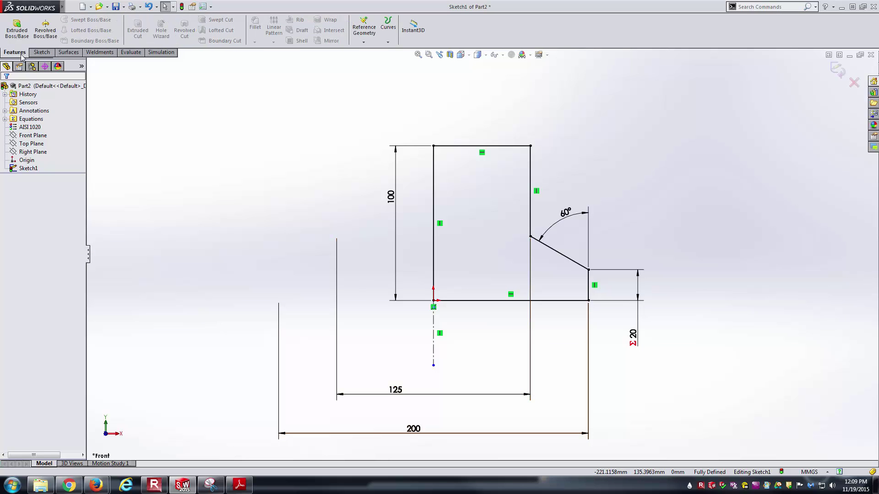
left_click(45, 28)
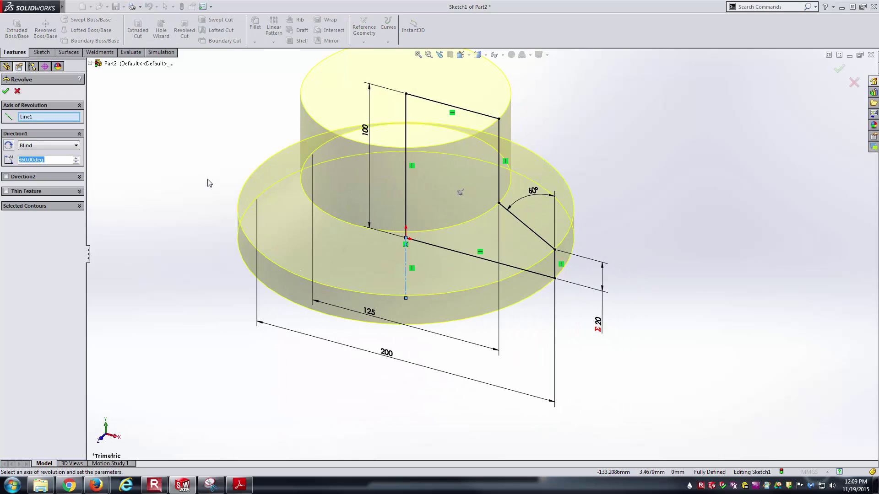
key("Return")
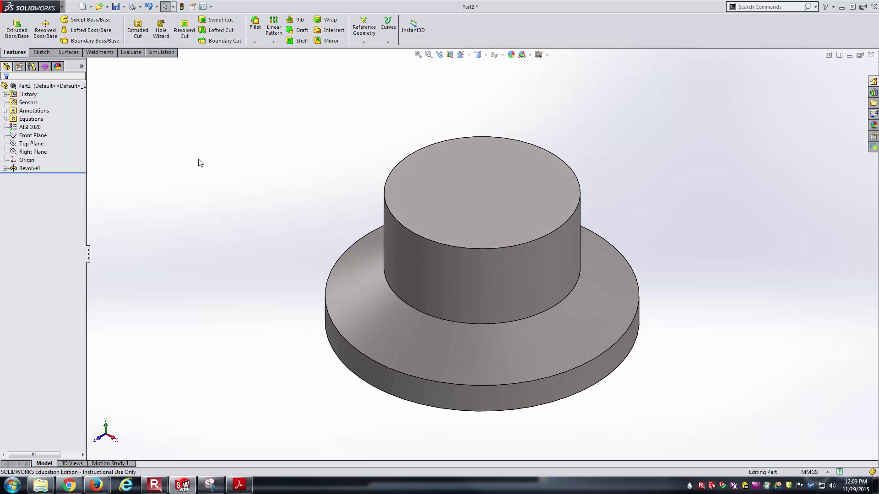
Step: Review the PDF drawing, then start a sketch on the Front Plane in front view with hidden lines visible
key("alt+Tab")
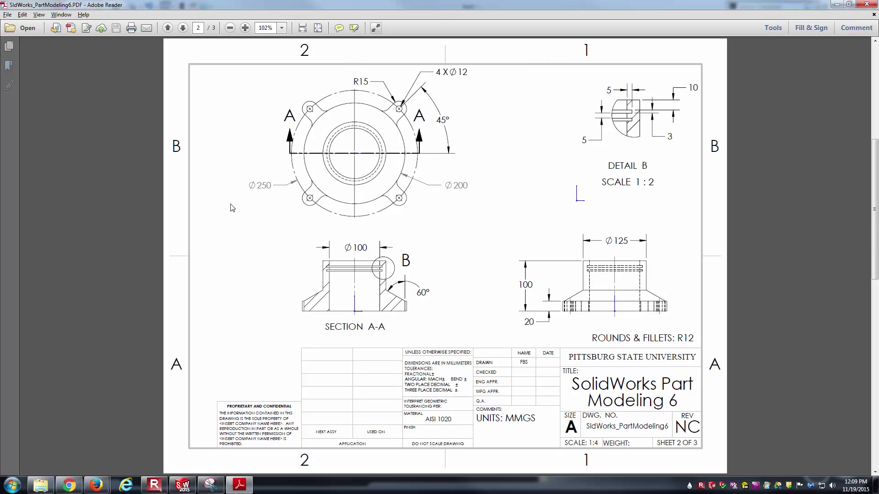
key("alt+Tab")
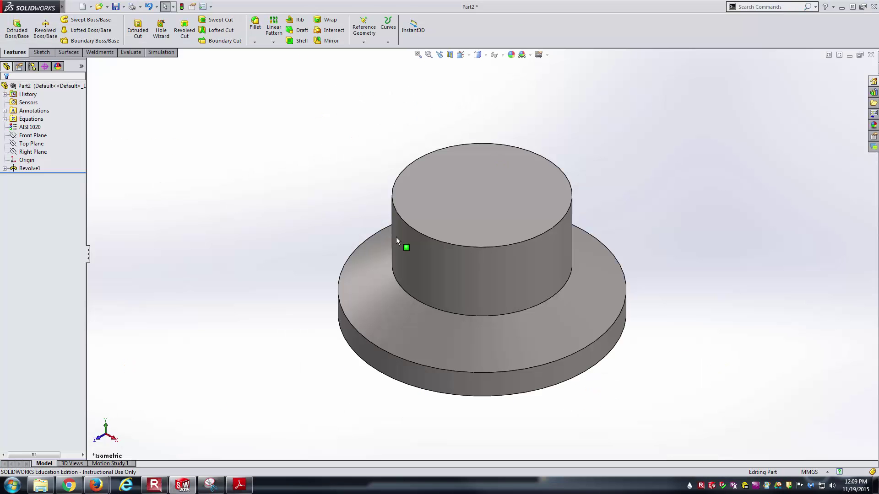
left_click(41, 152)
left_click(51, 125)
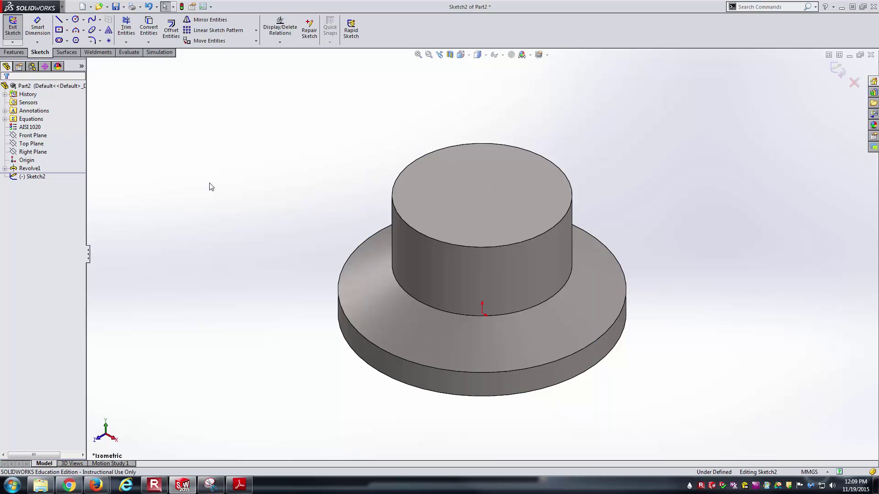
key("ctrl+1")
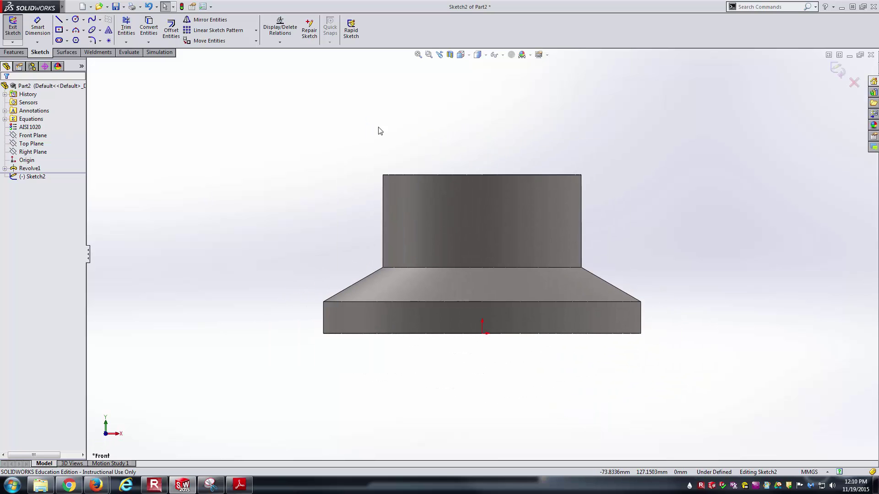
mouse_move(478, 56)
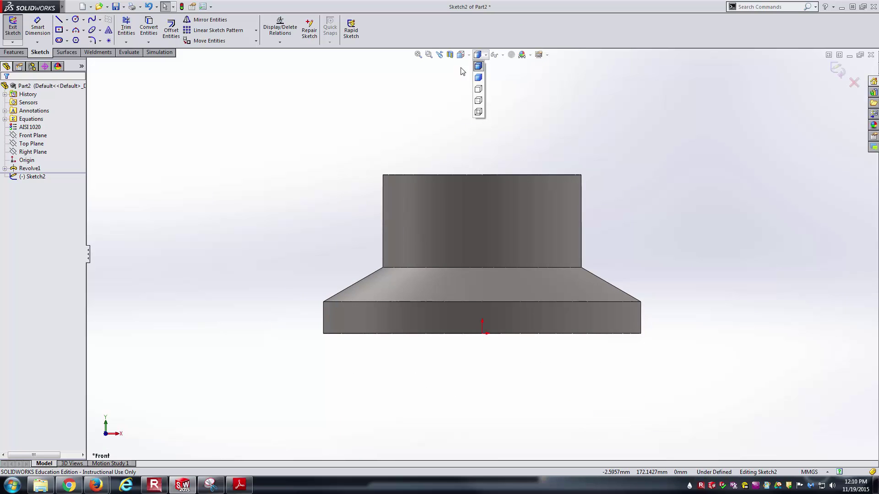
left_click(481, 103)
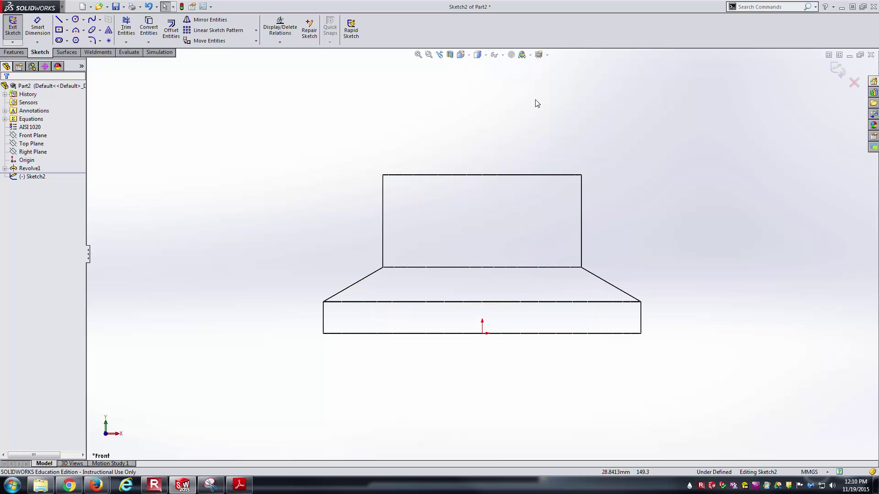
Step: Sketch a vertical construction centerline from the origin down below the base
left_click(66, 20)
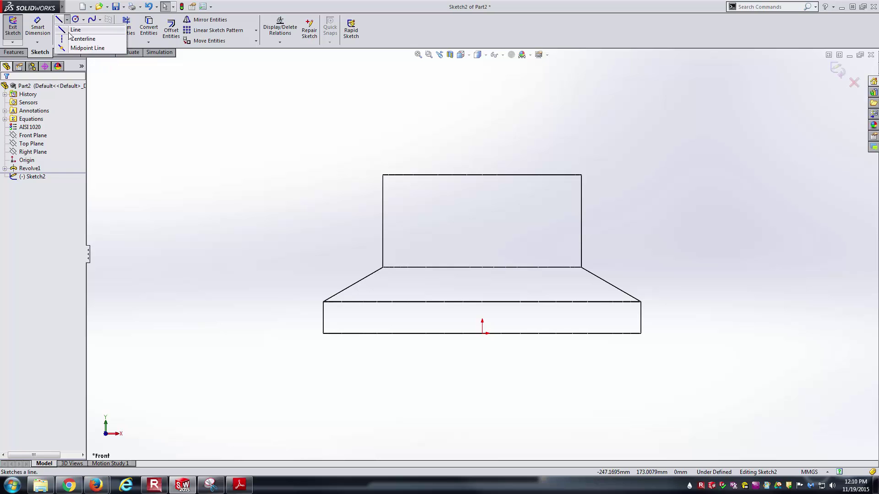
left_click(76, 36)
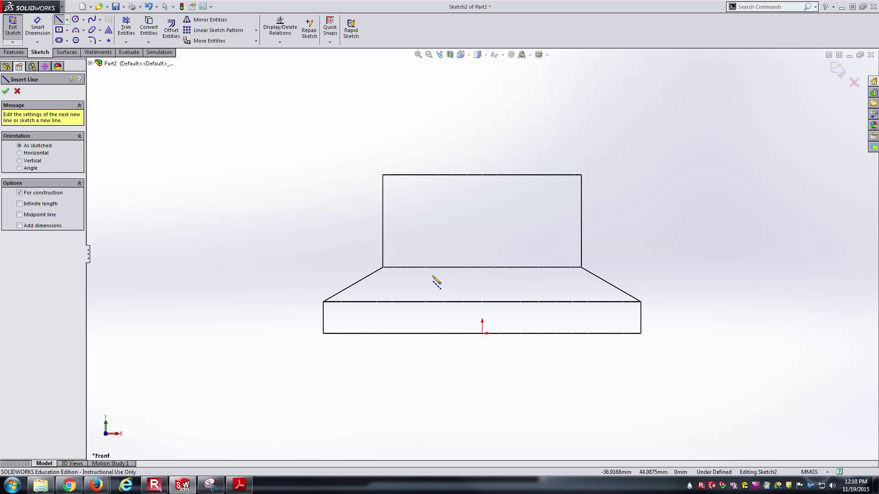
left_click(482, 333)
left_click(482, 372)
key("Escape")
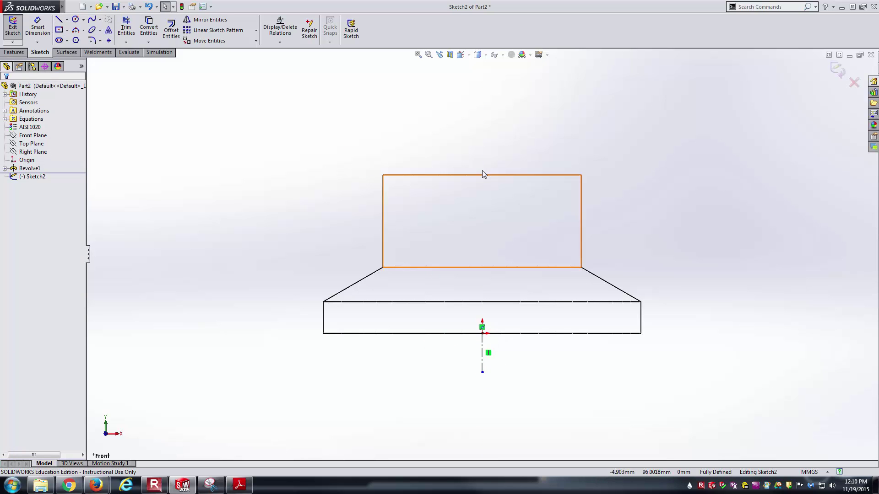
Step: Following Section A-A in the PDF drawing, sketch the closed half-profile of the bore from the origin to the top edge, with two rectangular grooves near the top
key("alt+Tab")
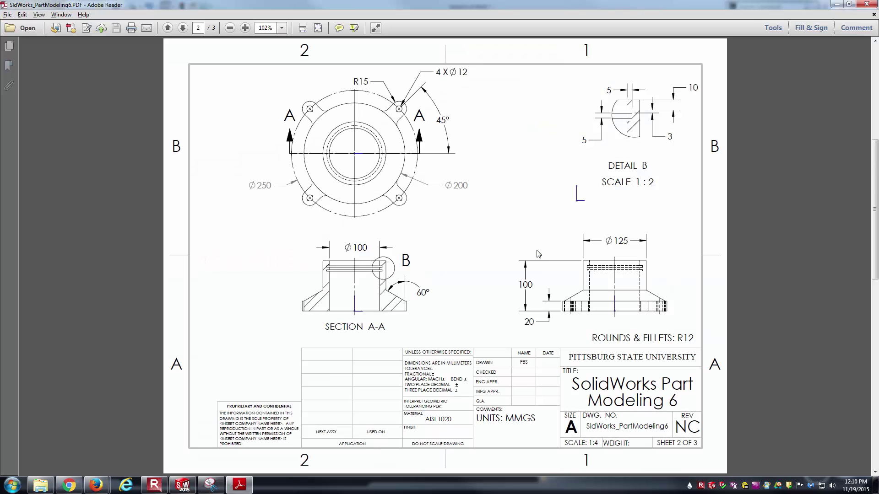
scroll(369, 329, "up", 5, "ctrl")
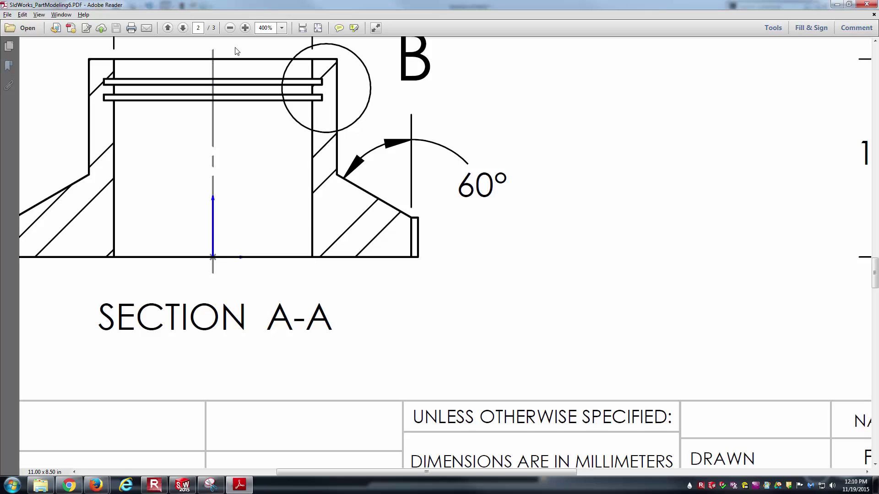
key("alt+Tab")
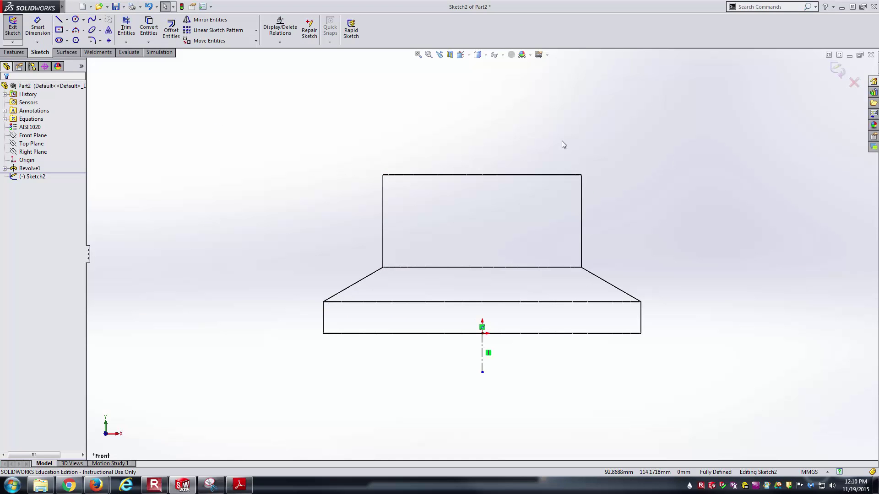
key("l")
left_click(483, 333)
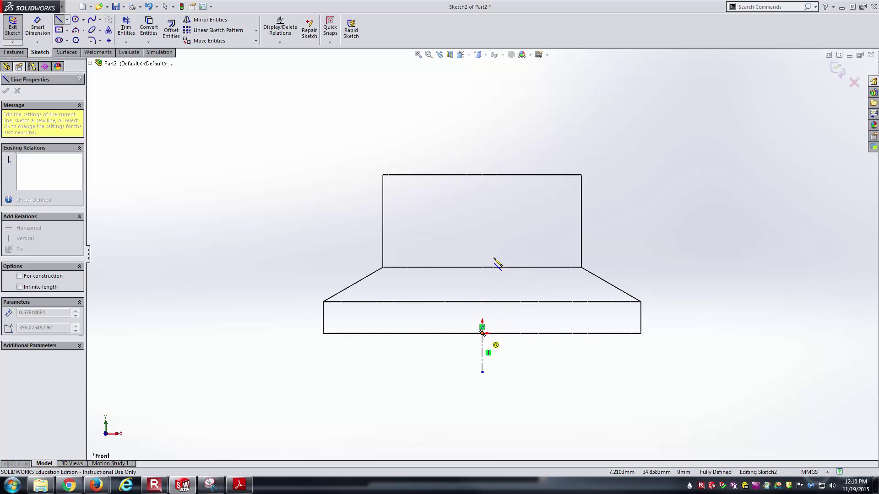
left_click(482, 174)
left_click(548, 175)
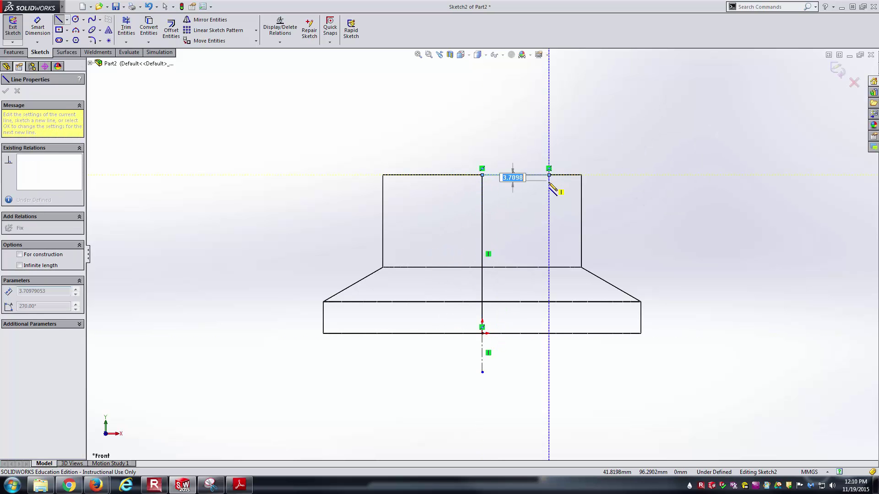
left_click(554, 185)
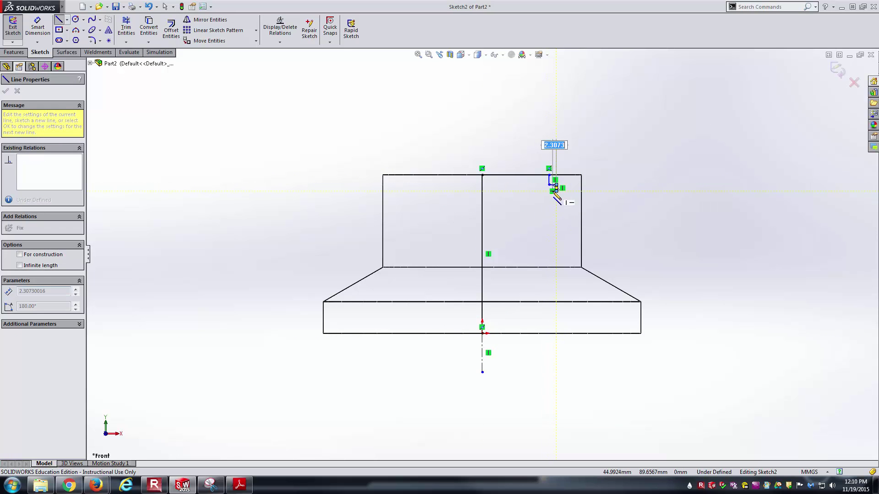
left_click(552, 195)
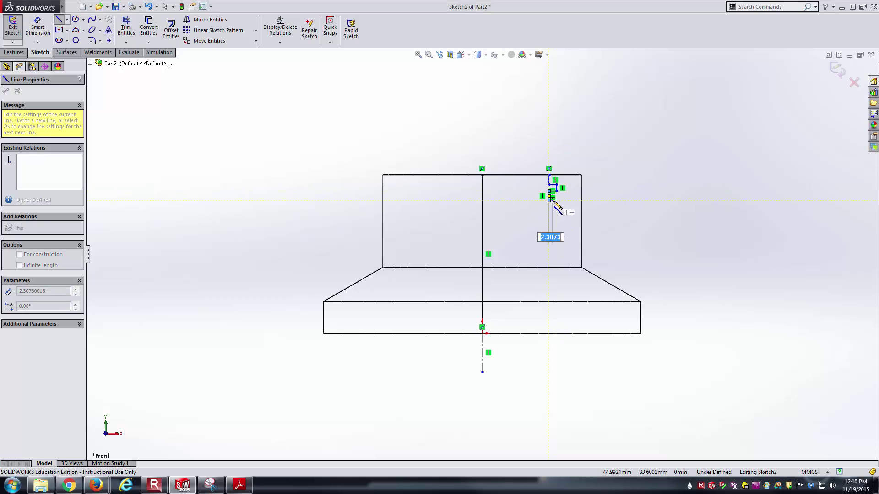
left_click(552, 207)
left_click(549, 334)
left_click(485, 334)
key("Escape")
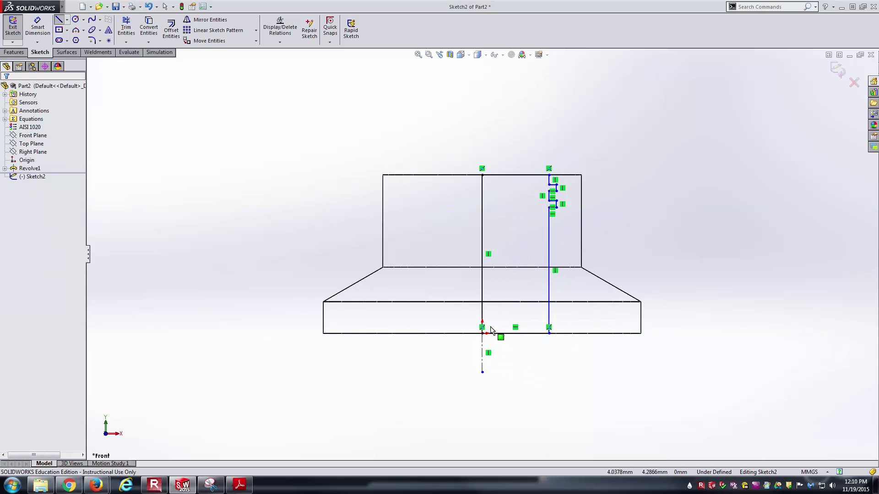
Step: Make the outer vertical lines of the two grooves collinear
scroll(566, 191, "down", 10)
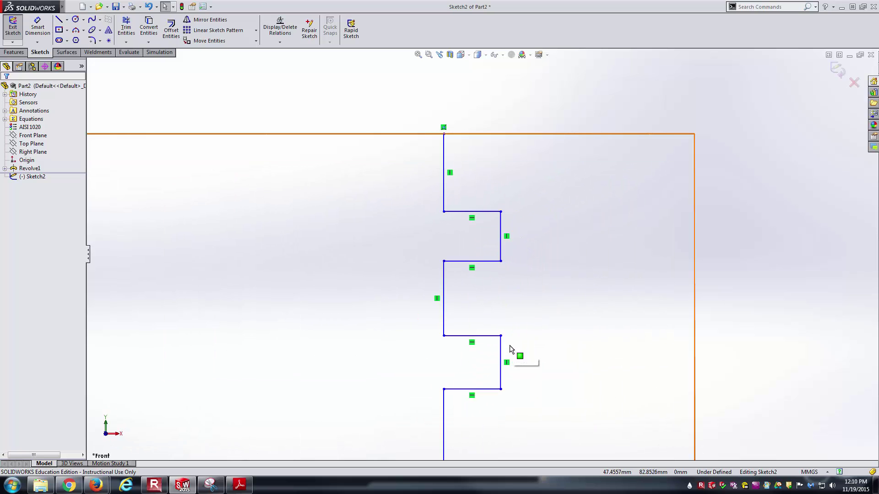
middle_click_drag(534, 304, 529, 208, "ctrl")
key("alt+Tab")
key("alt+Tab")
left_click(496, 142)
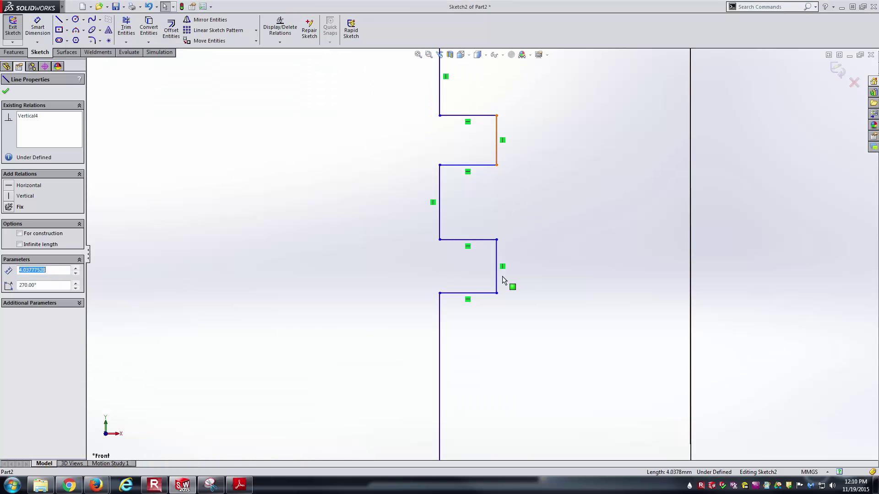
left_click(497, 269, "ctrl")
left_click(575, 232)
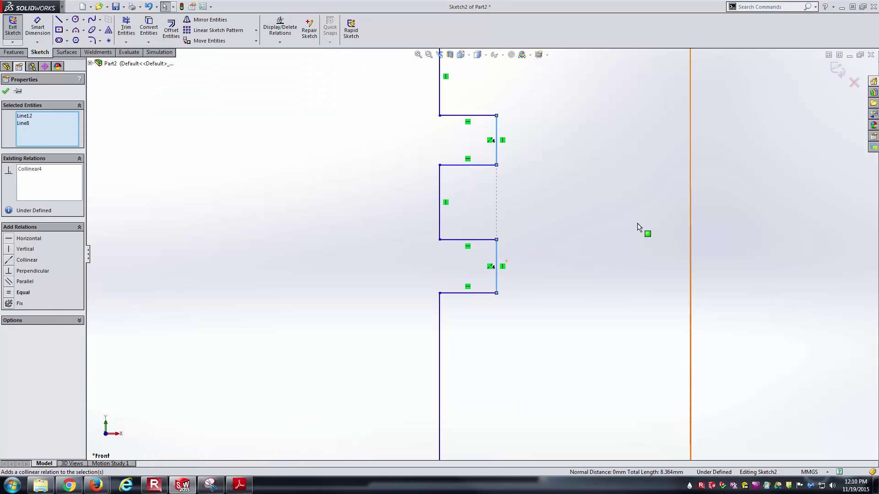
left_click(751, 204)
Step: Make the outer vertical lines of the two grooves equal in length and pull a groove corner outward to test the relations
left_click(497, 151)
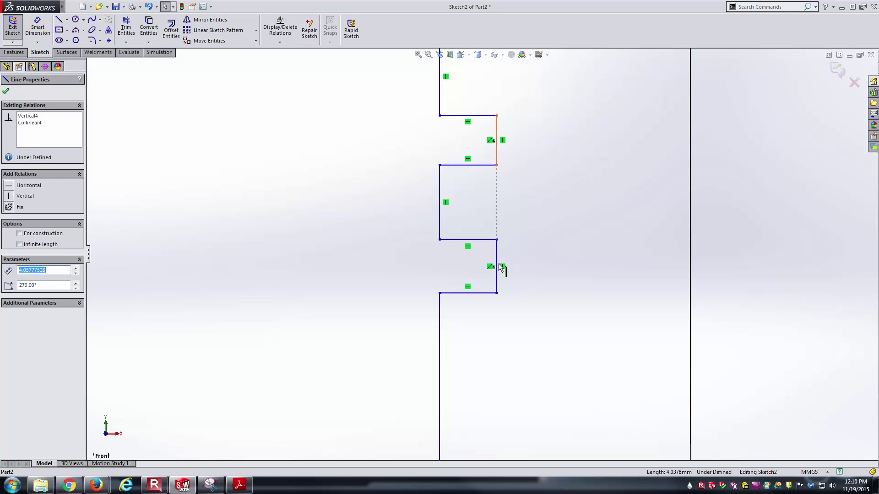
left_click(496, 264, "ctrl")
left_click(572, 234)
left_click(639, 235)
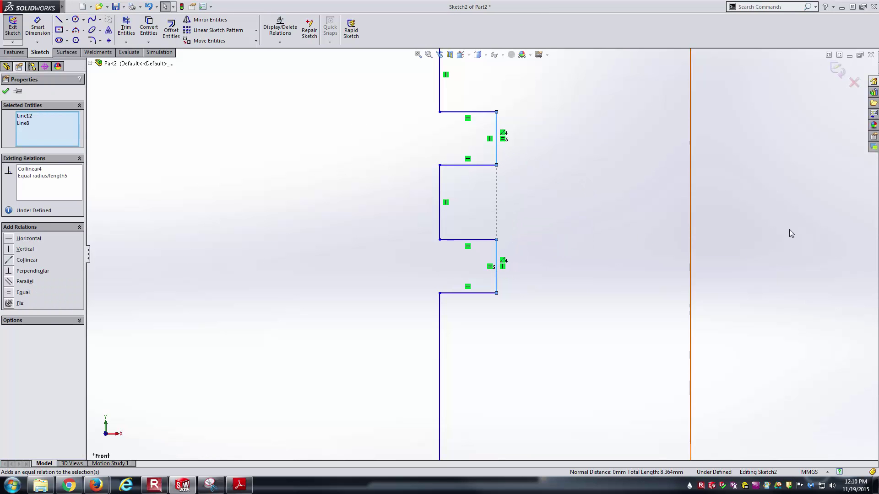
left_click_drag(496, 165, 527, 170)
key("z")
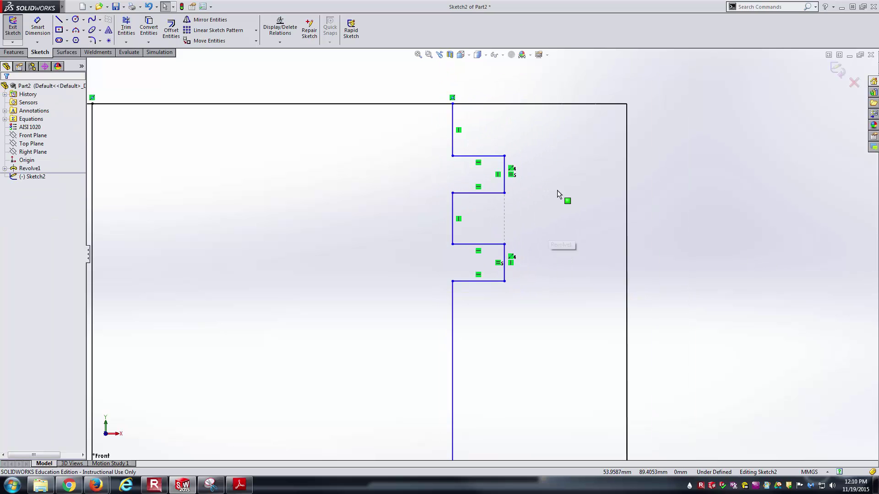
key("space")
left_click(572, 155)
Step: Consult Detail B in the PDF drawing and dimension the upper groove's top line 10 mm below the hub's top edge
key("alt+Tab")
scroll(626, 199, "down", 3, "ctrl")
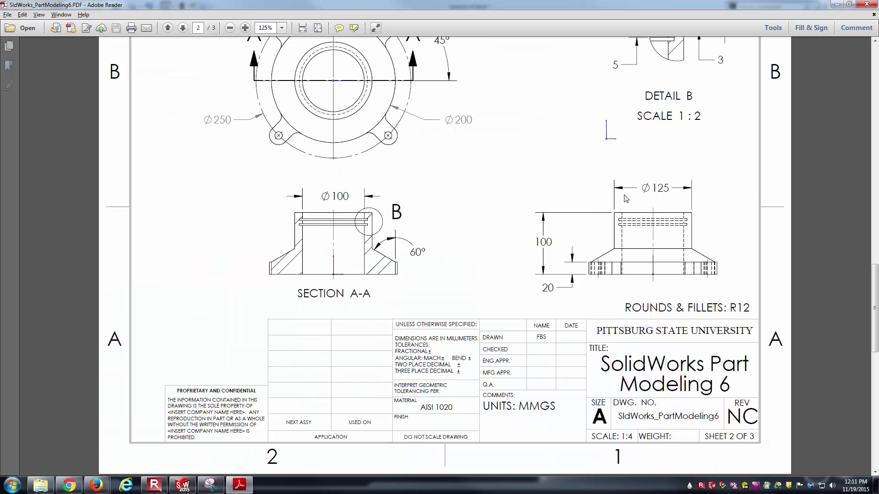
scroll(633, 183, "down", 2, "ctrl")
scroll(780, 118, "up", 2, "ctrl")
scroll(779, 118, "up", 1)
scroll(798, 137, "up", 2, "ctrl")
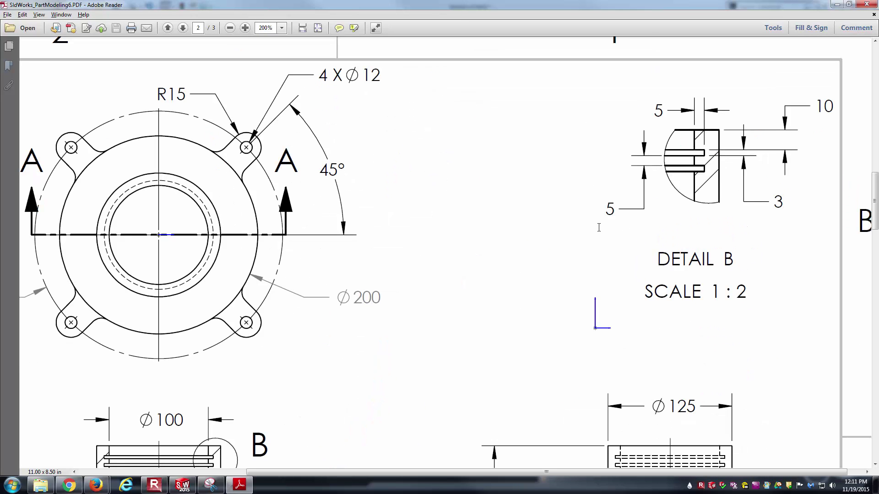
key("alt+Tab")
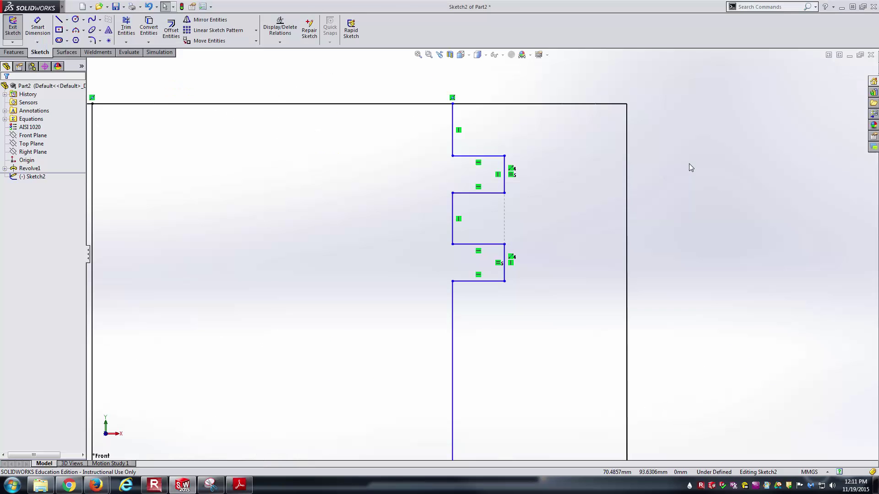
left_click(484, 105)
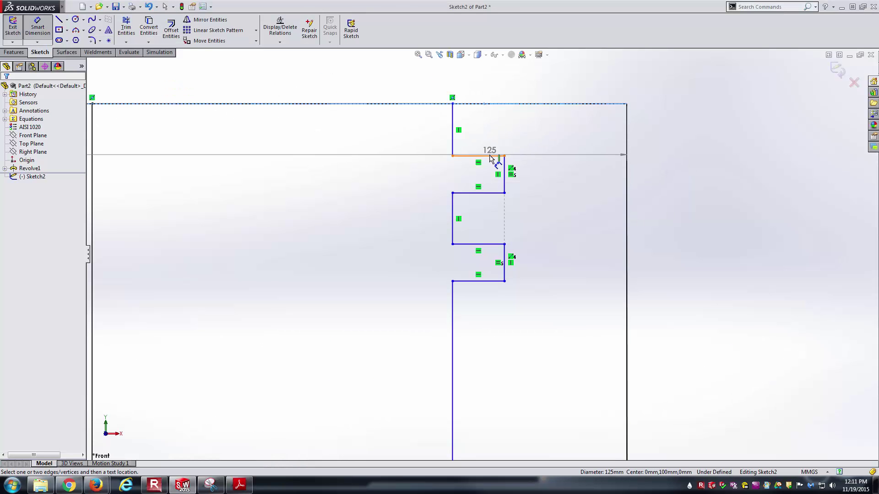
left_click(490, 155)
left_click(692, 132)
type("10")
key("Return")
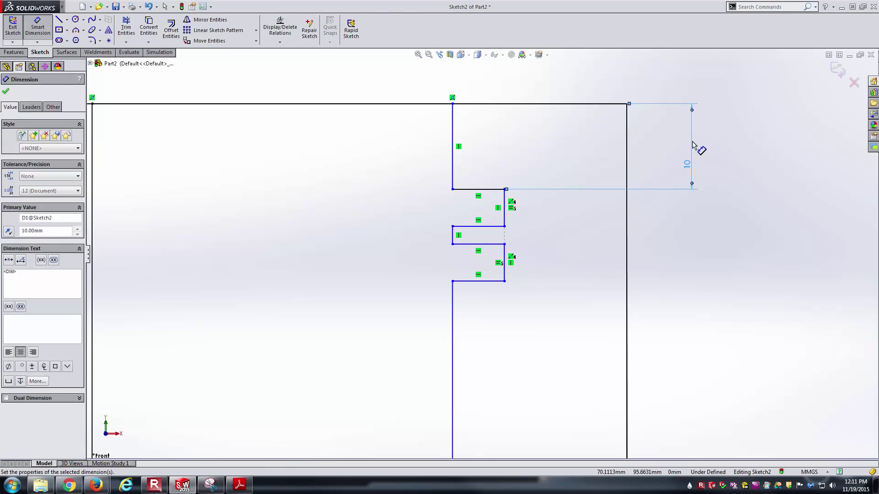
key("Escape")
Step: Dimension the upper groove's depth as 5 mm between its outer vertical line and the bore wall line, following Detail B
key("alt+Tab")
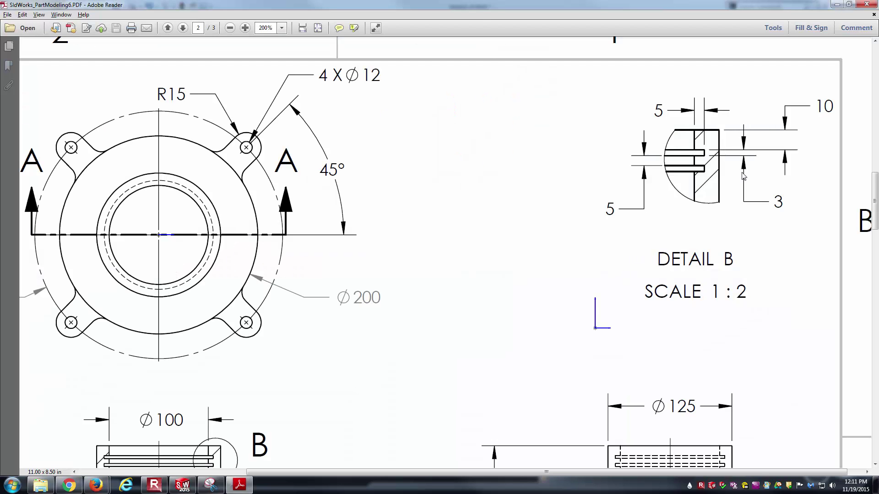
key("alt+Tab")
left_click(504, 207)
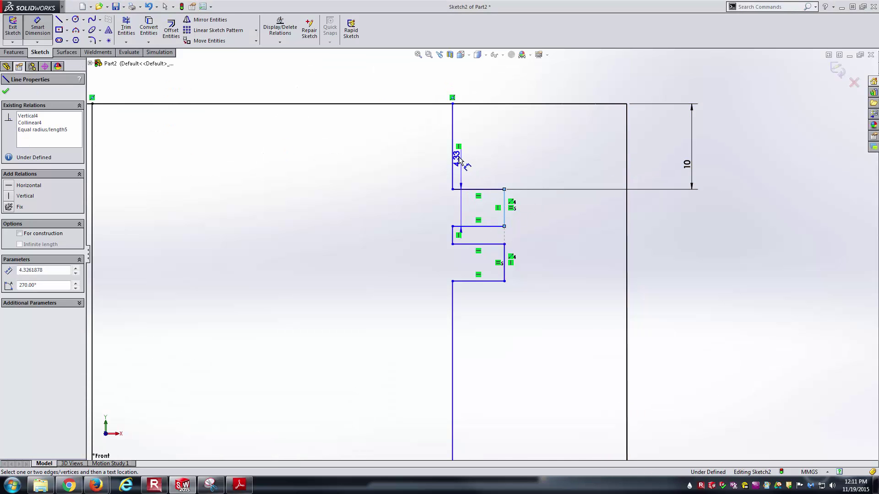
left_click(453, 157)
left_click(477, 79)
key("Return")
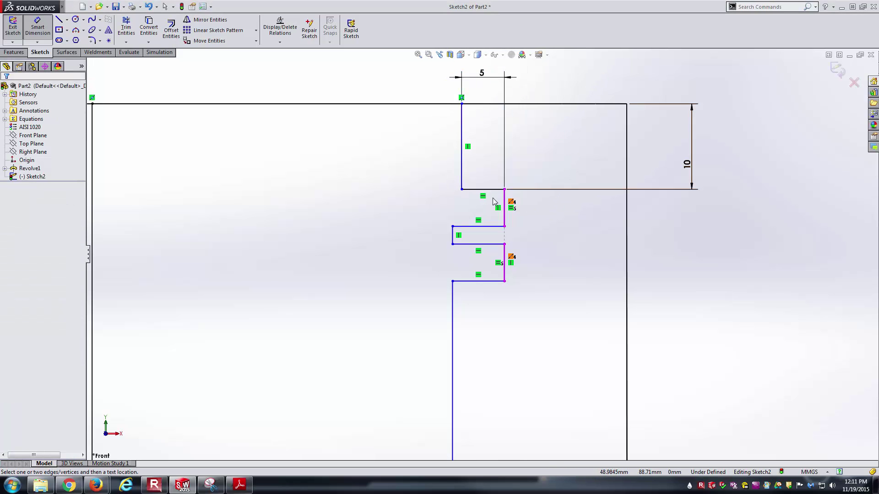
key("Escape")
Step: Make the three bore wall segments above, between and below the grooves collinear
left_click(462, 173)
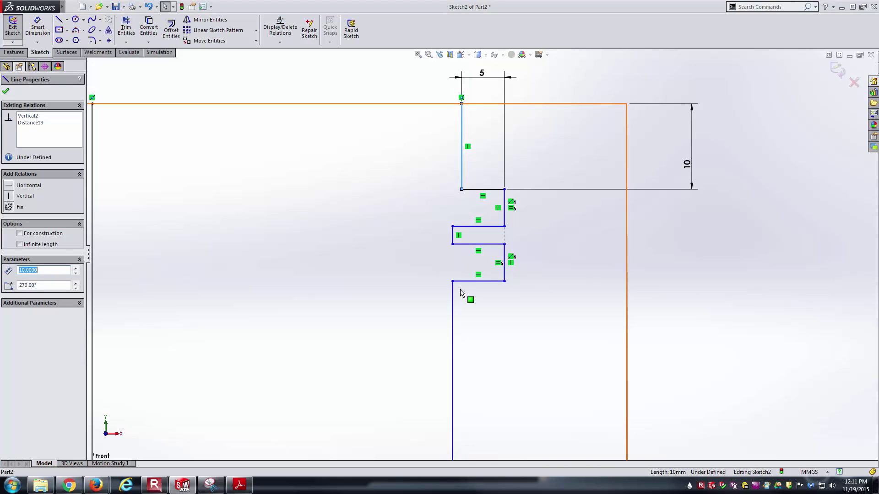
left_click(453, 303, "ctrl")
left_click(453, 237, "ctrl")
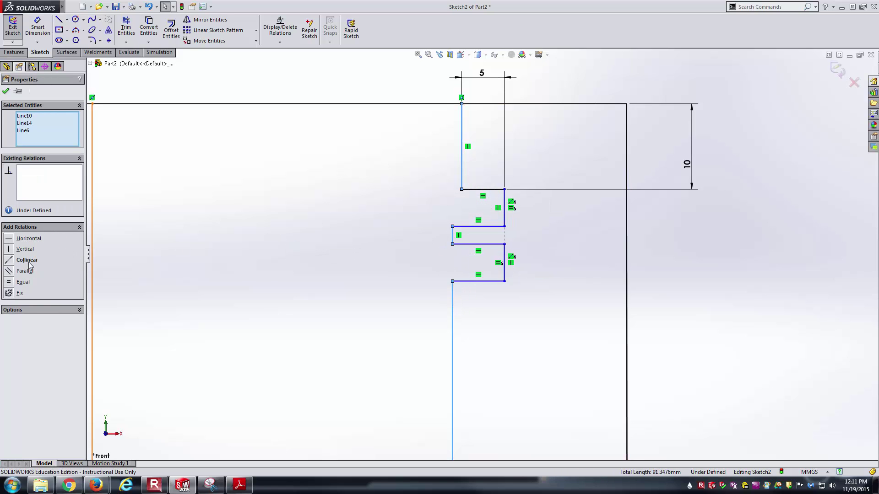
left_click(11, 262)
left_click(654, 268)
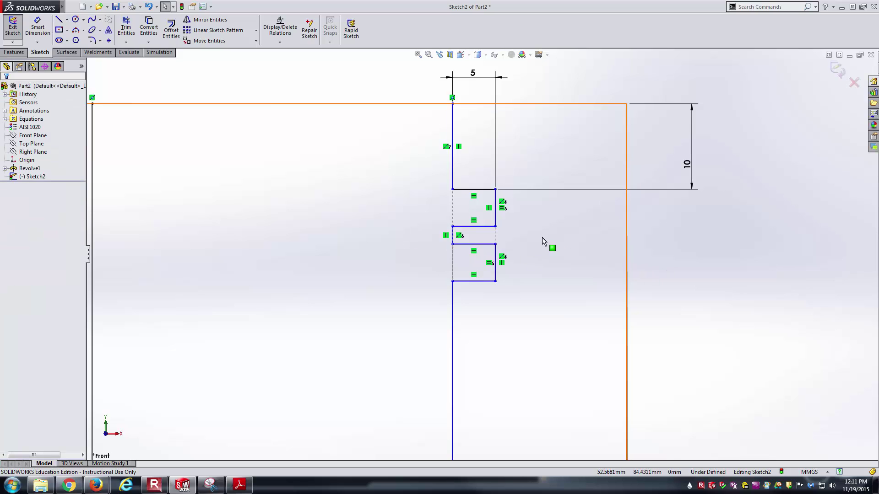
Step: Check Detail B in the PDF drawing and set the upper groove's height to 3 mm
key("alt+Tab")
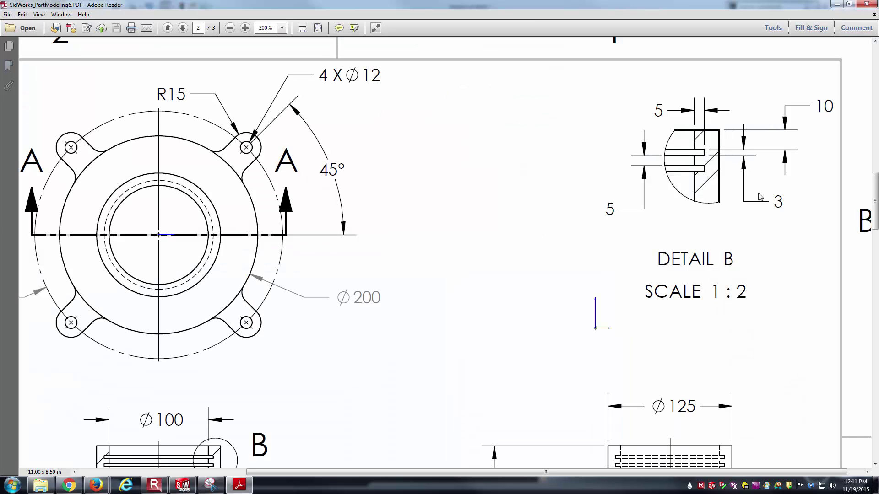
key("alt+Tab")
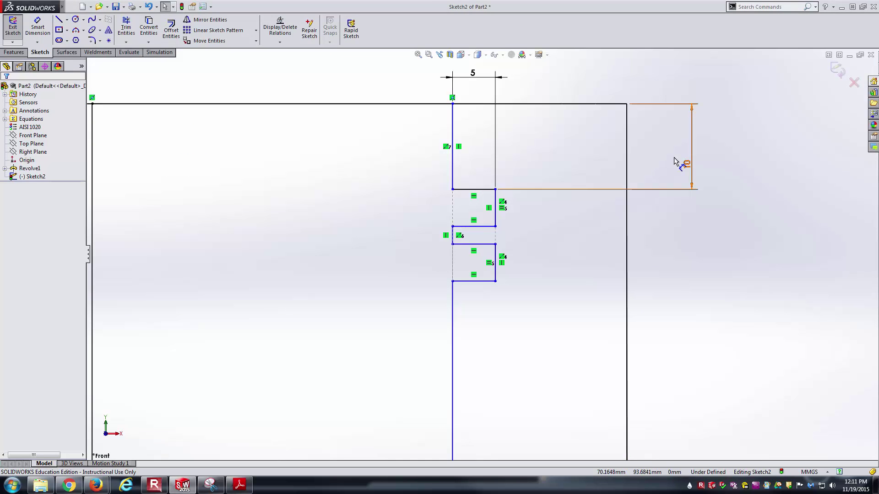
right_click_drag(693, 160, 691, 135)
left_click(495, 201)
left_click(563, 214)
type("3")
key("Return")
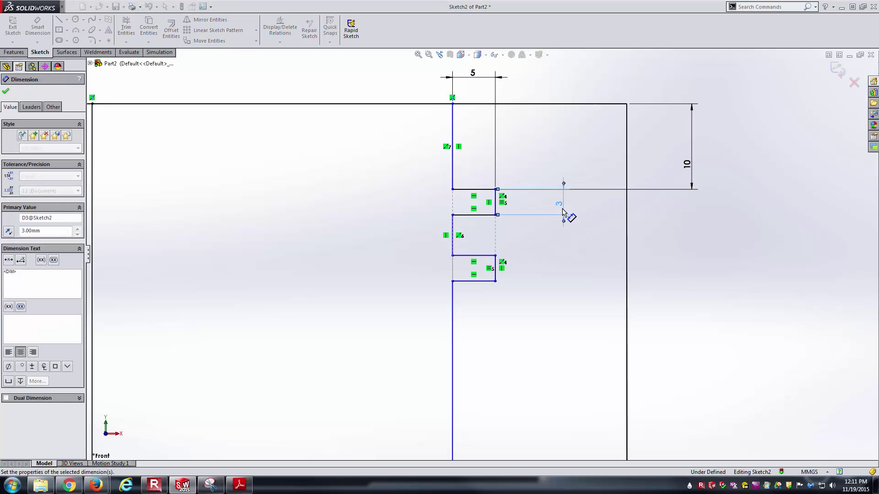
key("Escape")
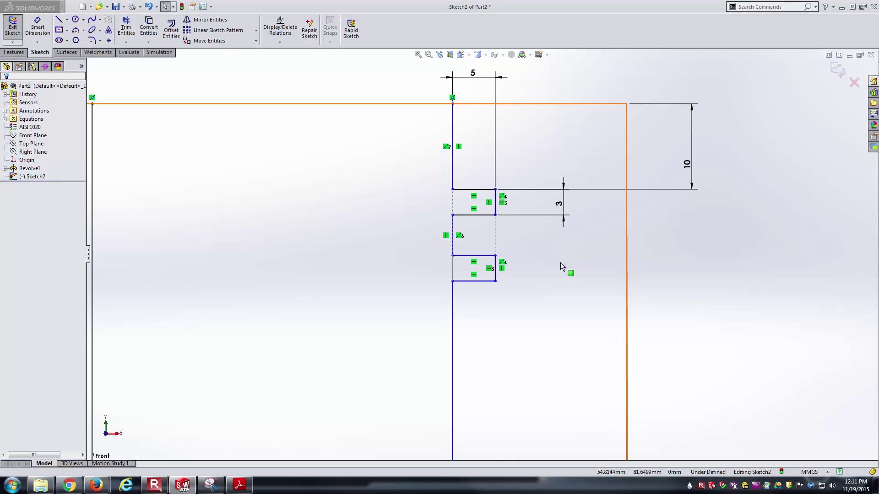
Step: Set the gap between the upper groove's bottom line and the lower groove's top line to 5 mm
key("alt+Tab")
key("alt+Tab")
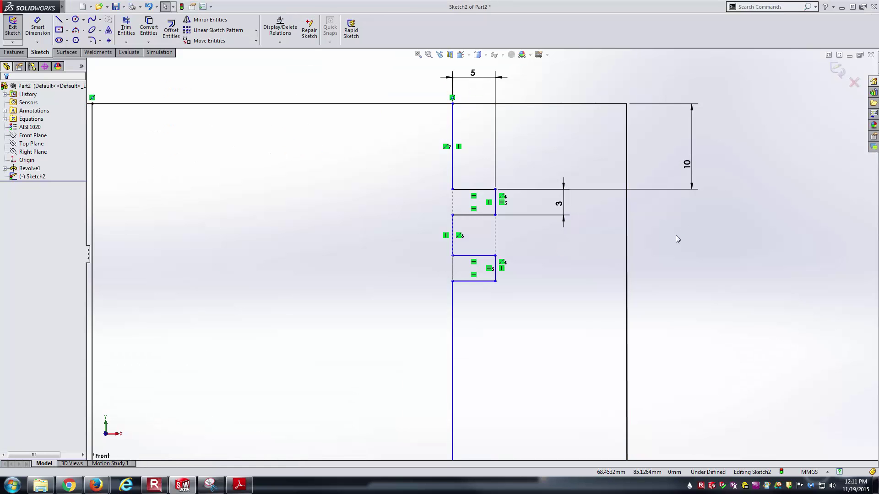
right_click_drag(724, 160, 720, 134)
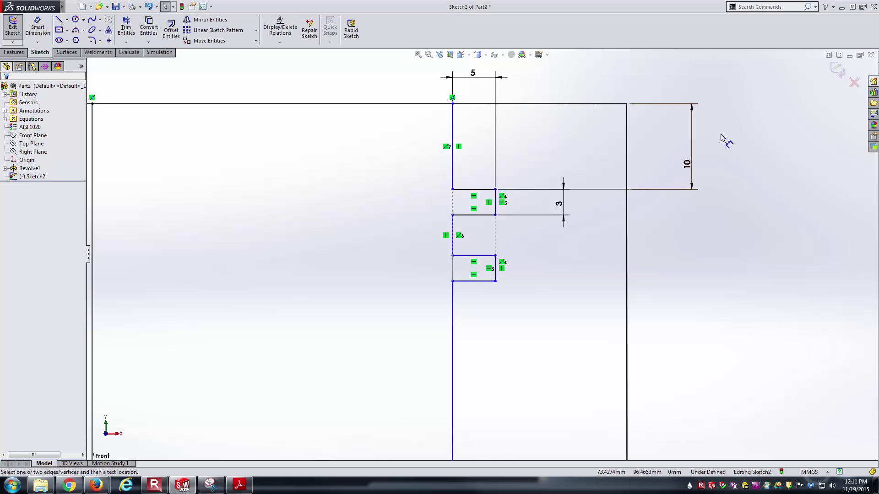
left_click(487, 215)
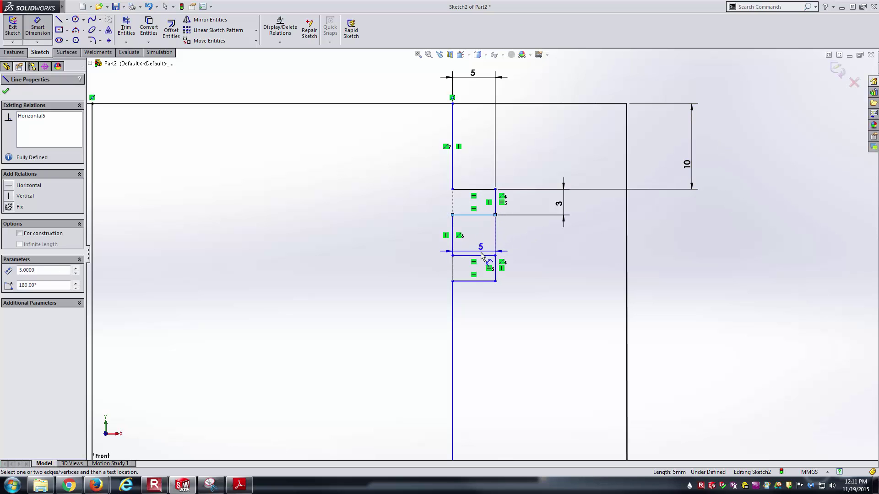
left_click(484, 255)
left_click(667, 232)
type("5")
key("Return")
key("Escape")
Step: Consult Section A-A in the PDF drawing and dimension the bore wall about the centerline as a 100 mm diameter
key("f")
scroll(719, 338, "up", 6)
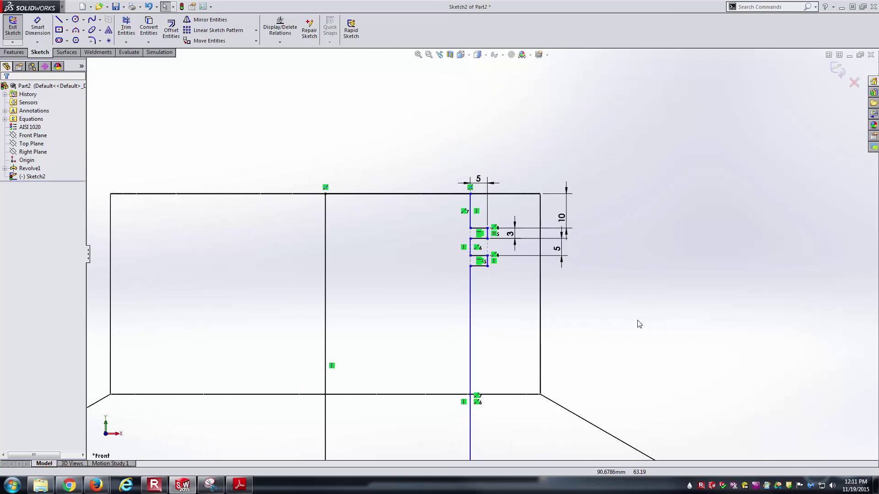
scroll(365, 391, "up", 1)
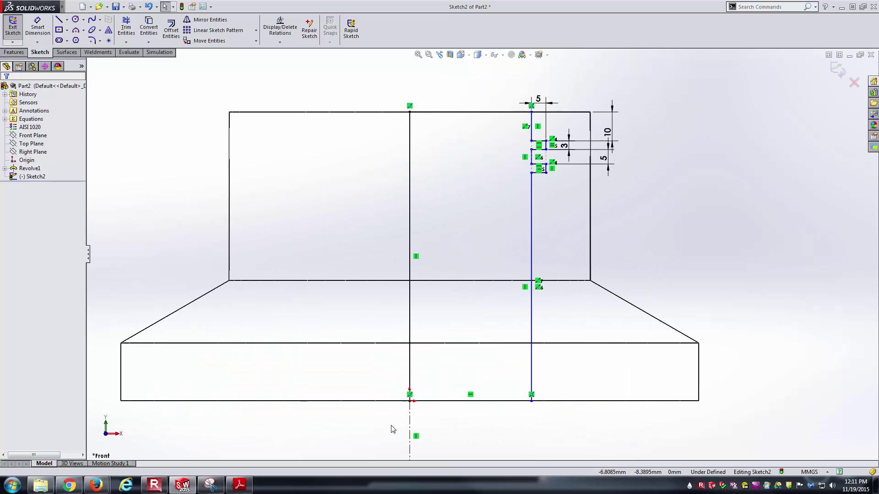
key("alt+Tab")
scroll(455, 334, "down", 2, "ctrl")
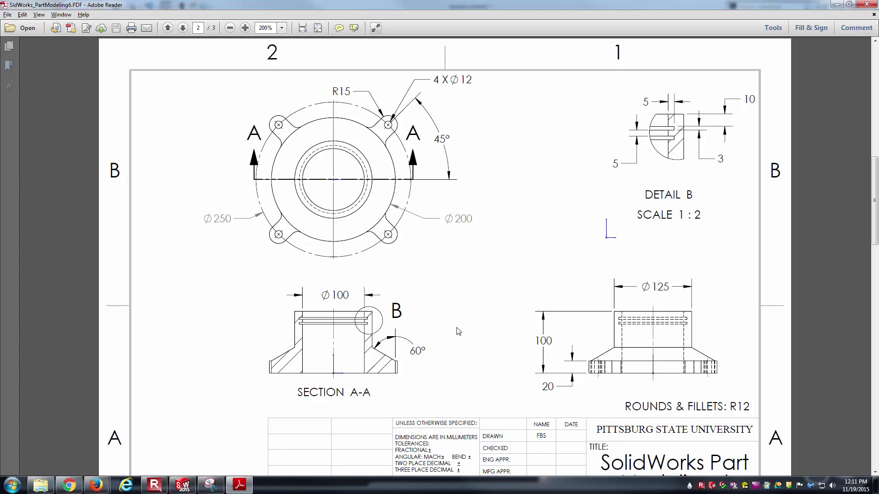
scroll(286, 367, "up", 2, "ctrl")
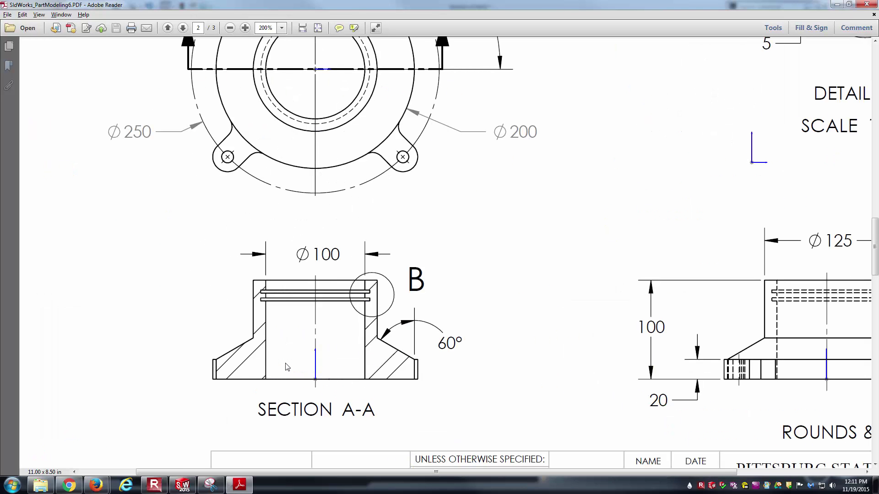
scroll(287, 367, "up", 1, "ctrl")
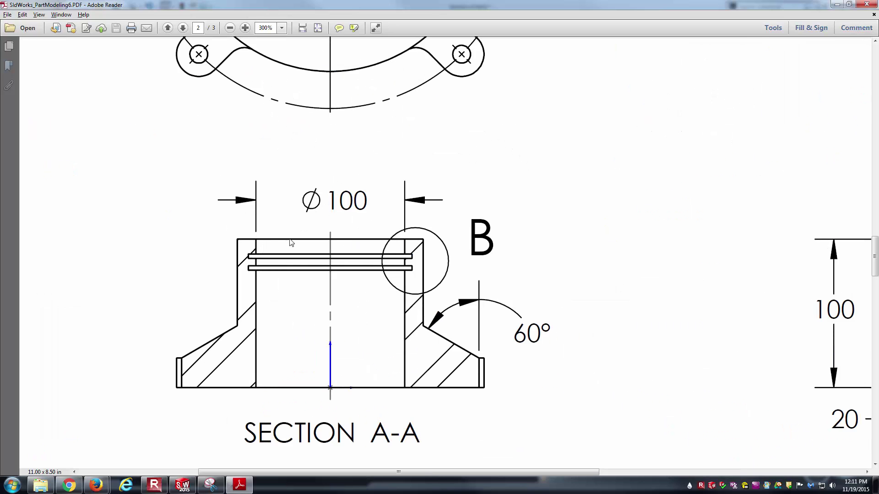
key("alt+Tab")
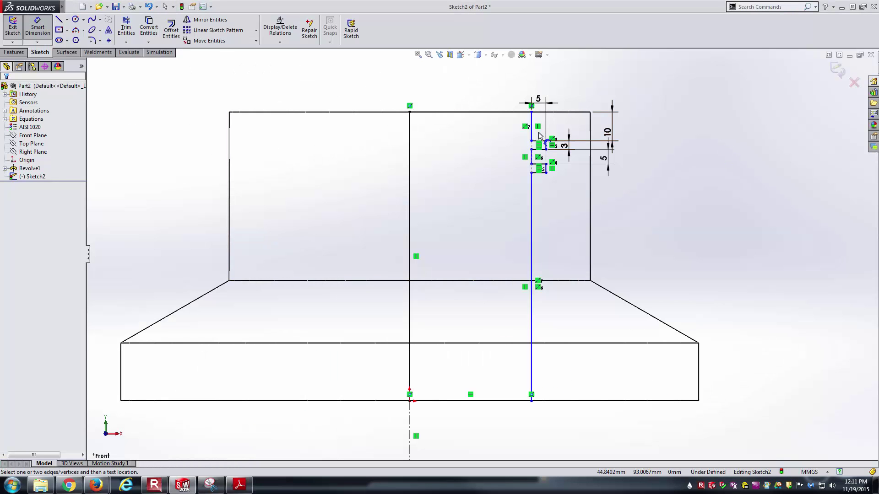
left_click(534, 333)
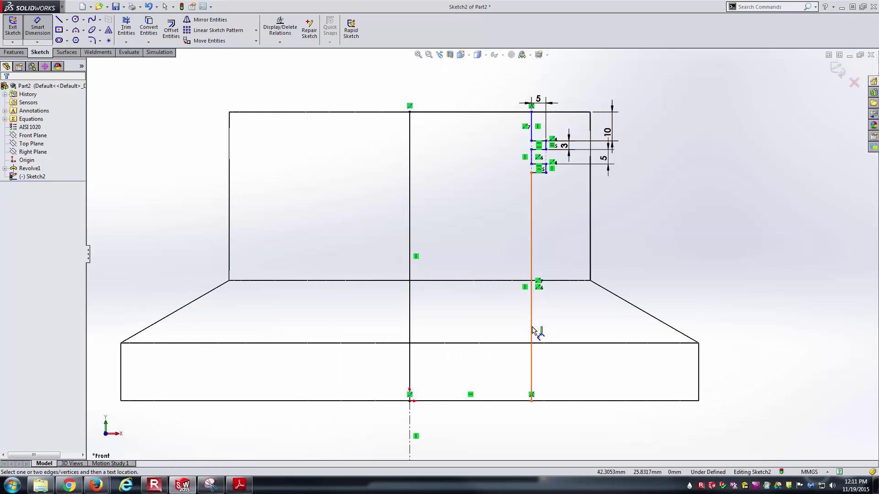
left_click(409, 432)
left_click(386, 446)
type("100")
key("Return")
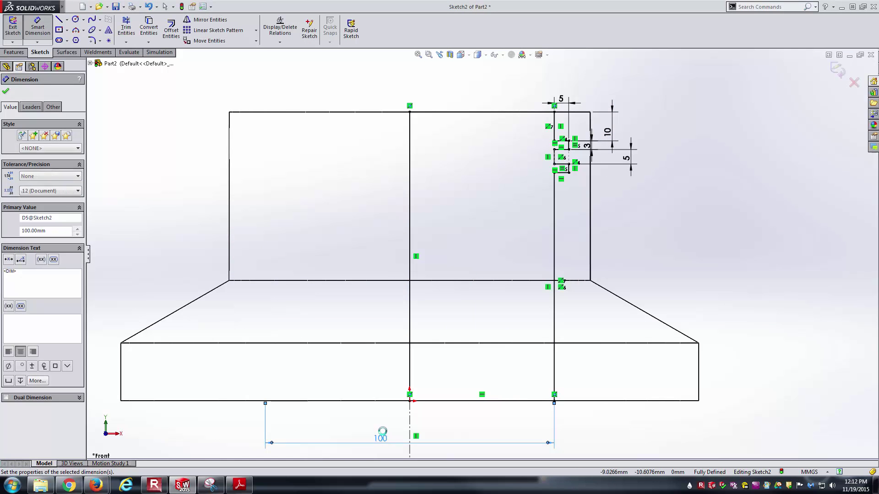
key("Escape")
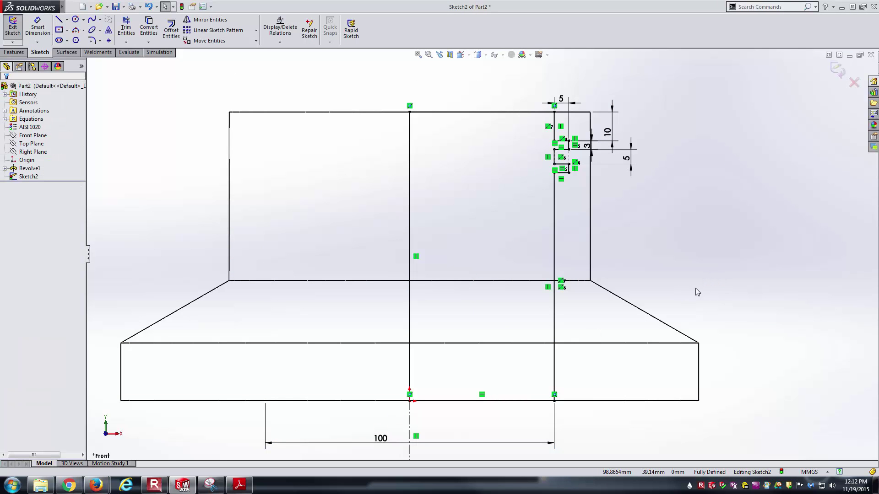
Step: Check the groove profile and move the 100 mm bore dimension farther below the base, clear of the centerline
key("f")
scroll(597, 281, "down", 1)
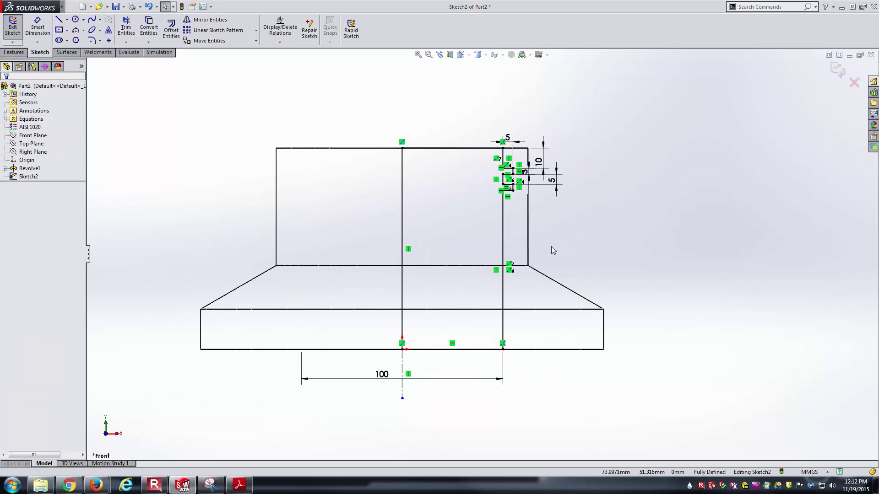
scroll(534, 188, "down", 5)
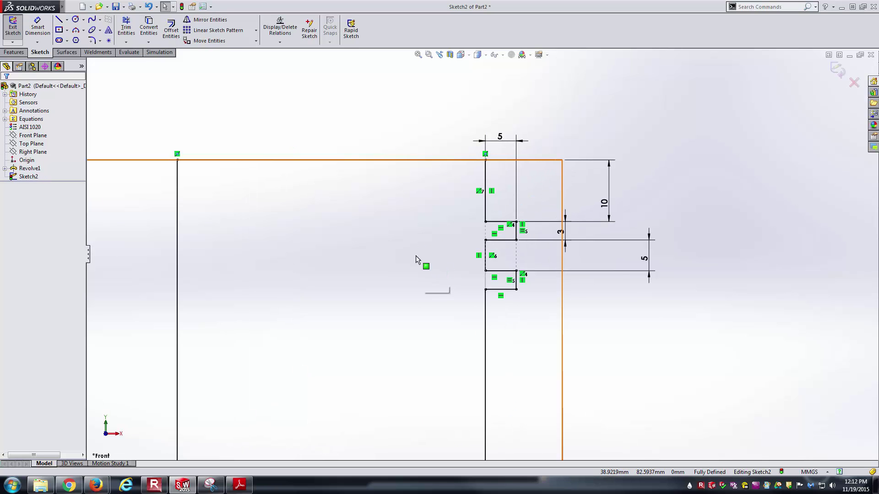
scroll(350, 281, "up", 2)
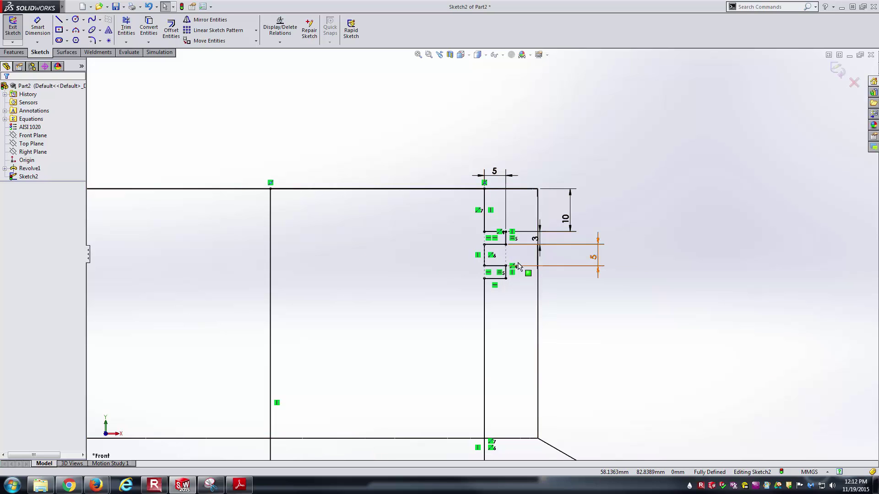
scroll(449, 274, "up", 4)
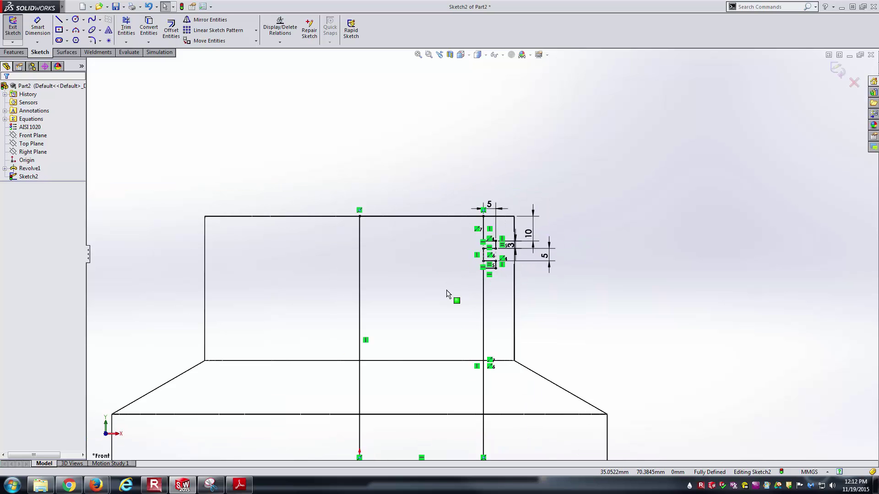
middle_click_drag(572, 295, 577, 249, "ctrl")
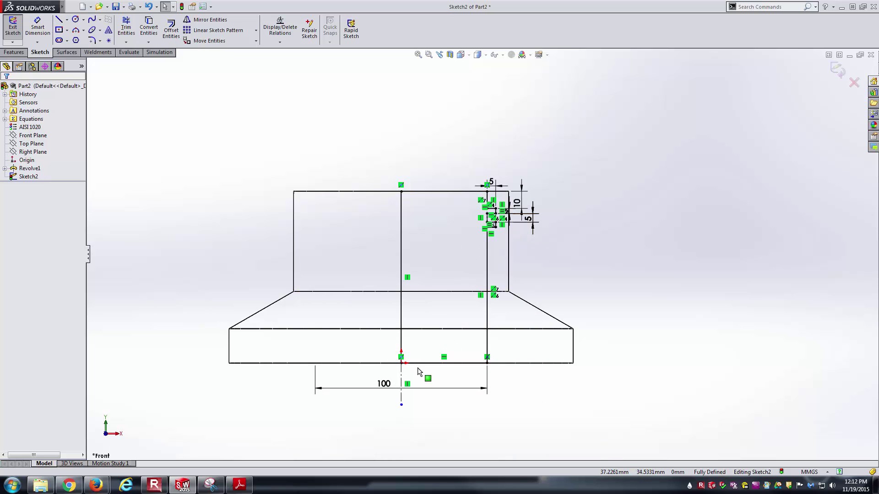
left_click_drag(385, 389, 395, 437)
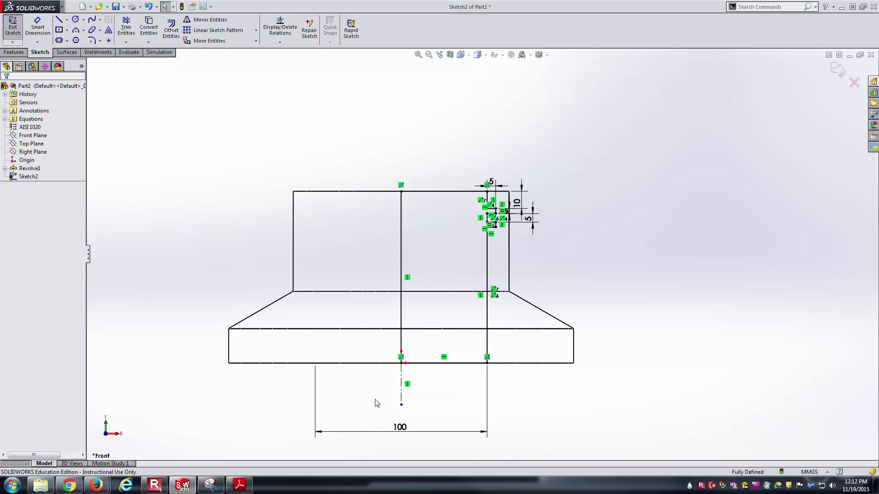
Step: Revolve-cut the bore profile 360° about the vertical centerline and display the part in isometric view, shaded with edges
left_click(13, 52)
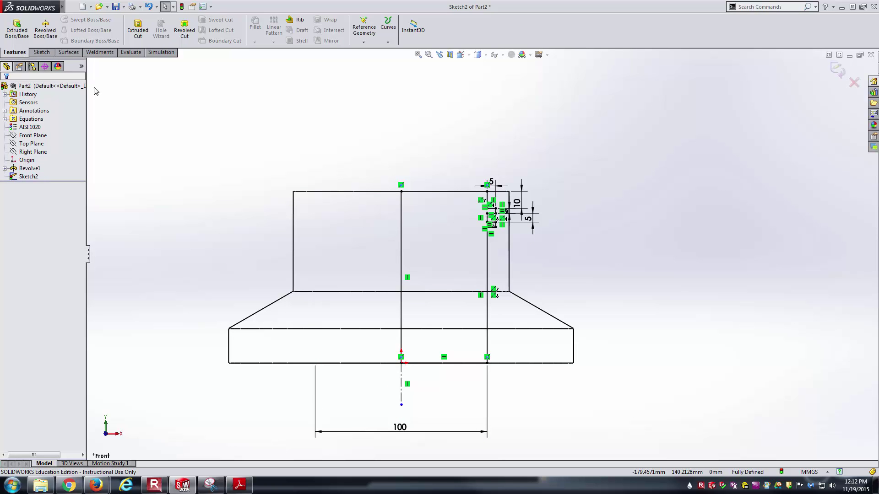
left_click(184, 28)
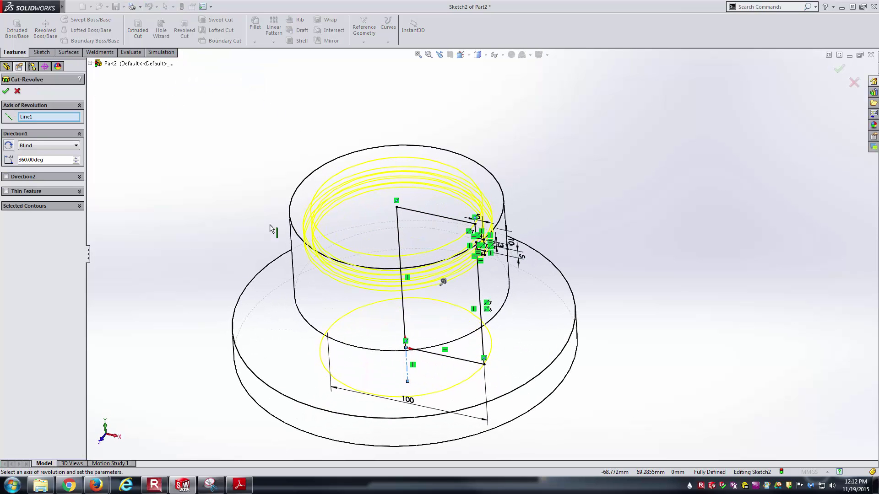
left_click(6, 93)
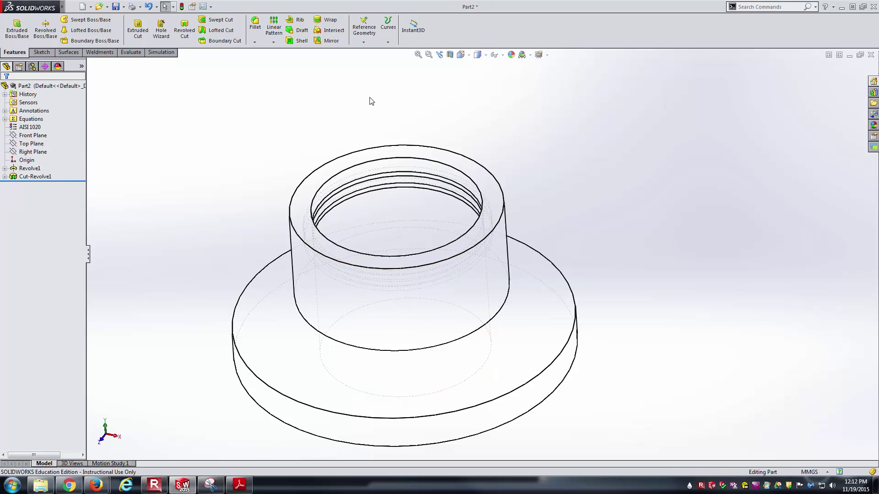
key("ctrl+7")
left_click(478, 54)
left_click(477, 66)
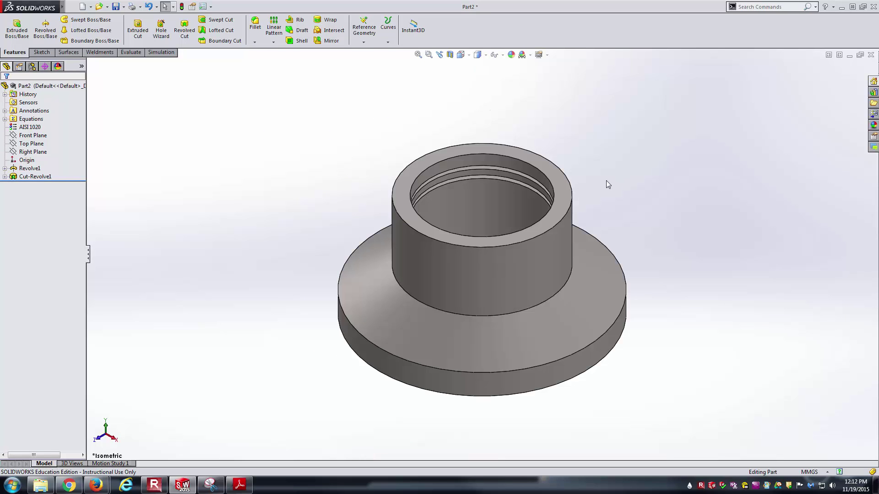
Step: Examine the configuration pictures on sheet 1 and the mounting lug and hole dimensions on sheet 2 of the PDF drawing
key("alt+Tab")
scroll(584, 180, "down", 5, "ctrl")
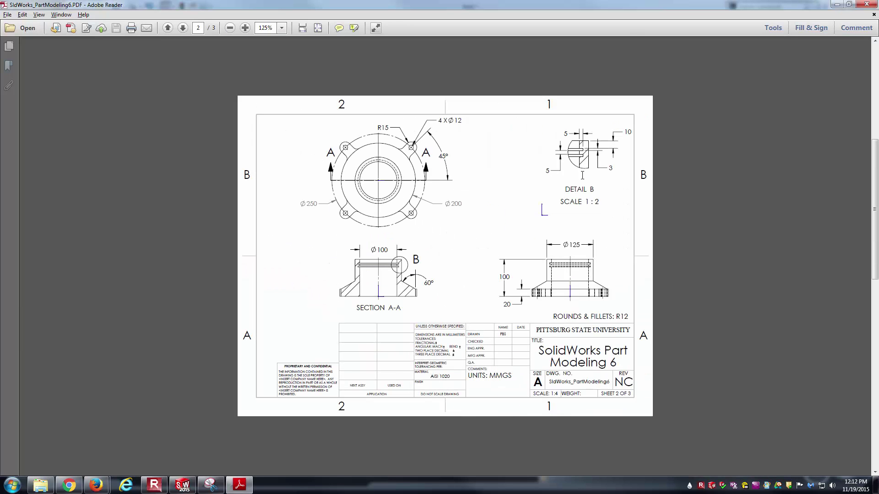
scroll(524, 188, "up", 3)
scroll(417, 230, "up", 2, "ctrl")
key("alt+Tab")
key("alt+Tab")
key("alt+Tab")
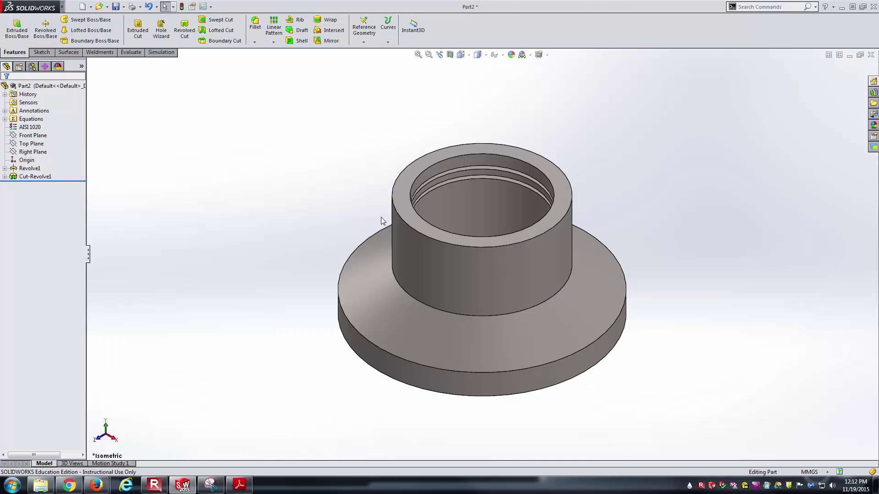
key("alt+Tab")
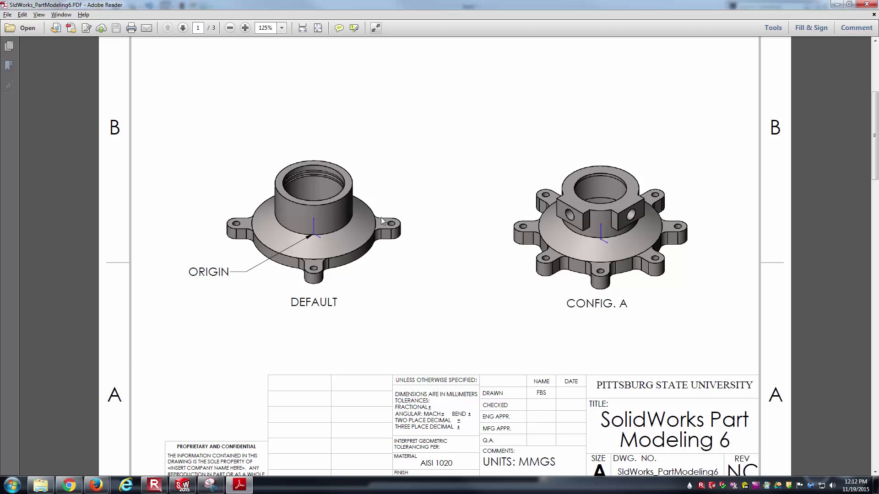
scroll(380, 217, "down", 10)
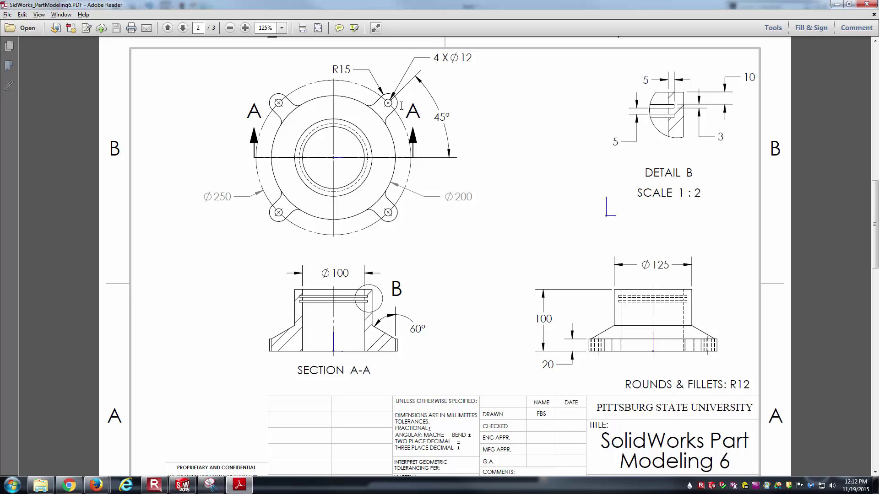
left_click(183, 485)
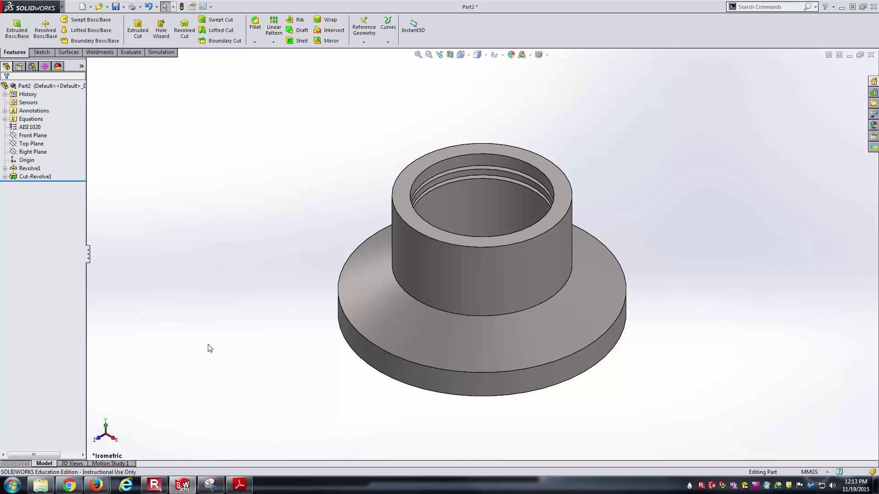
Step: Start a sketch on the Top Plane, view it face-on and check the mounting lug layout in the PDF drawing
left_click(31, 144)
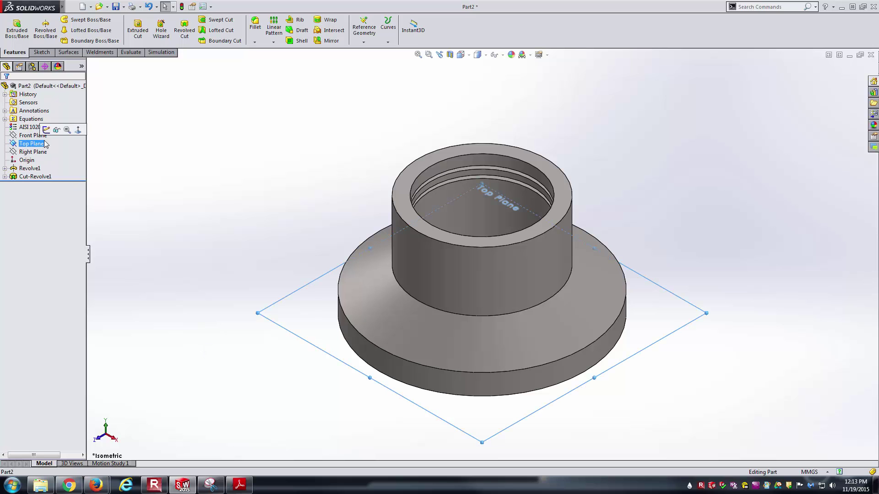
left_click(46, 130)
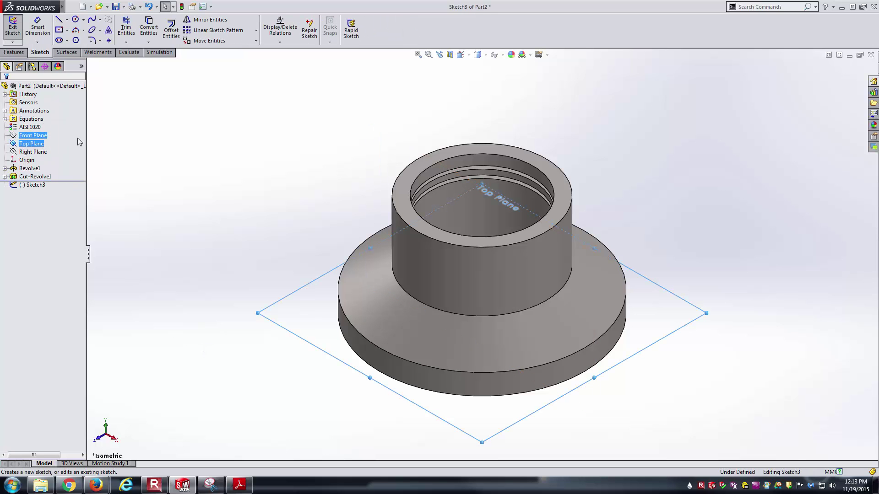
key("ctrl+8")
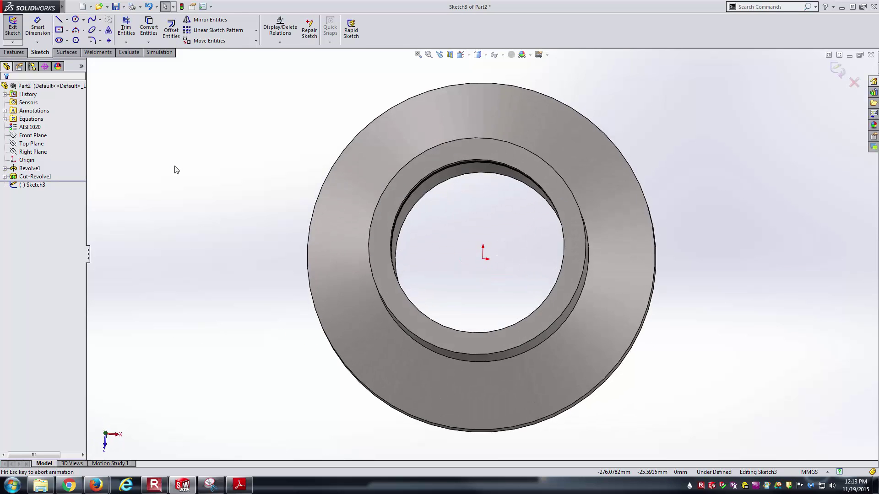
key("alt+Tab")
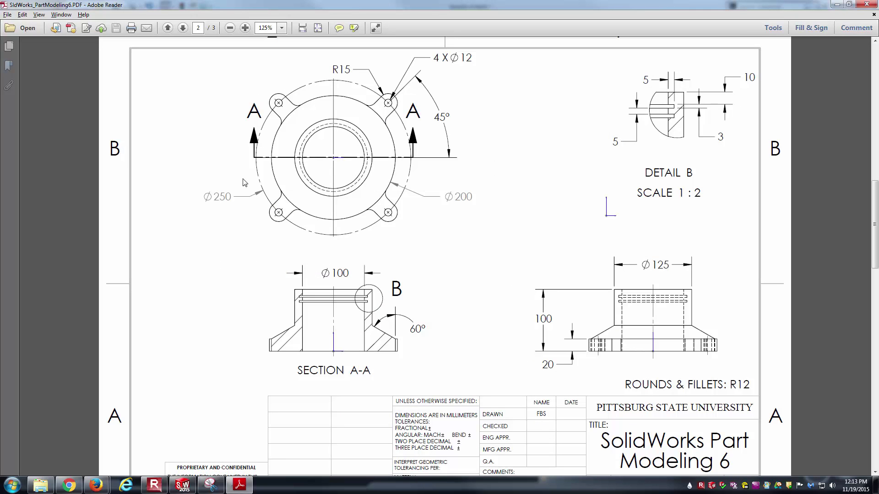
key("alt+Tab")
right_click_drag(234, 202, 293, 193)
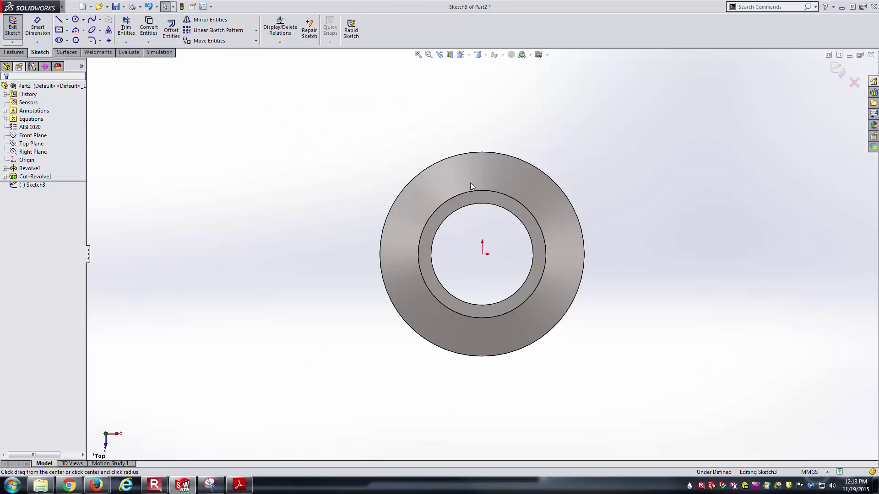
left_click(482, 254)
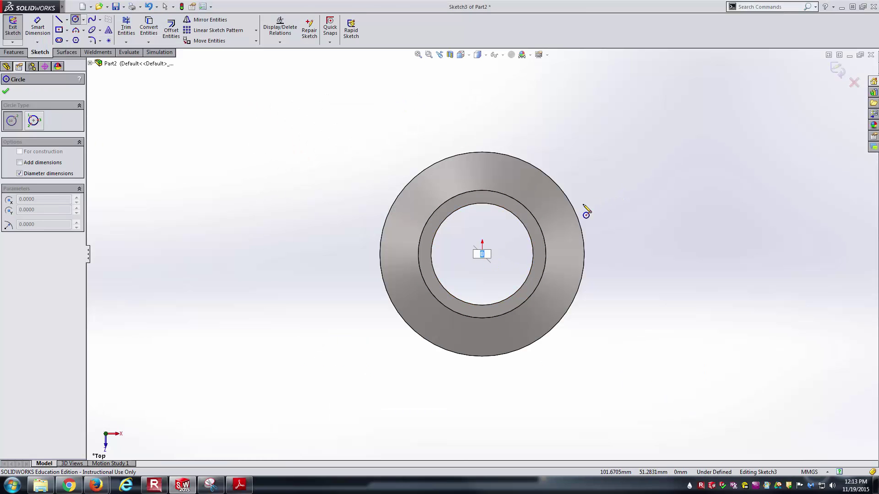
key("Escape")
key("Escape")
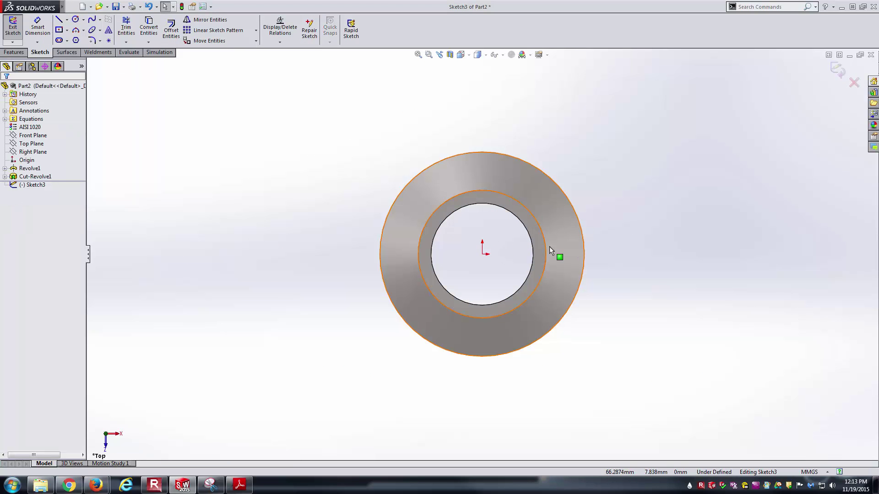
Step: Draw a circle about 288 mm in diameter centred on the origin, around the hub flange
right_click_drag(692, 231, 728, 229)
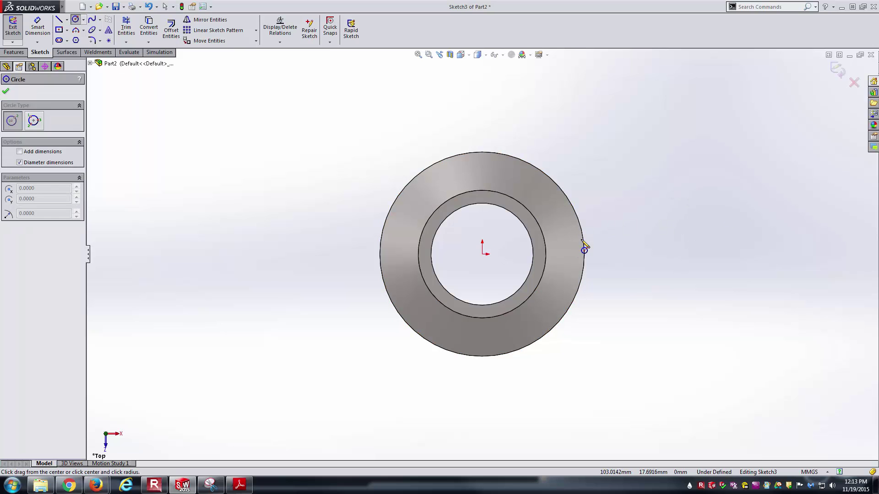
left_click(483, 254)
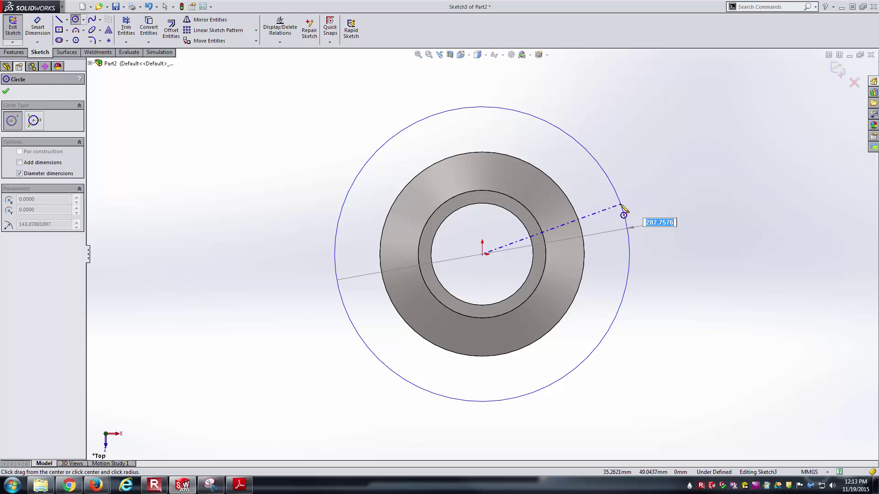
left_click(621, 206)
key("Escape")
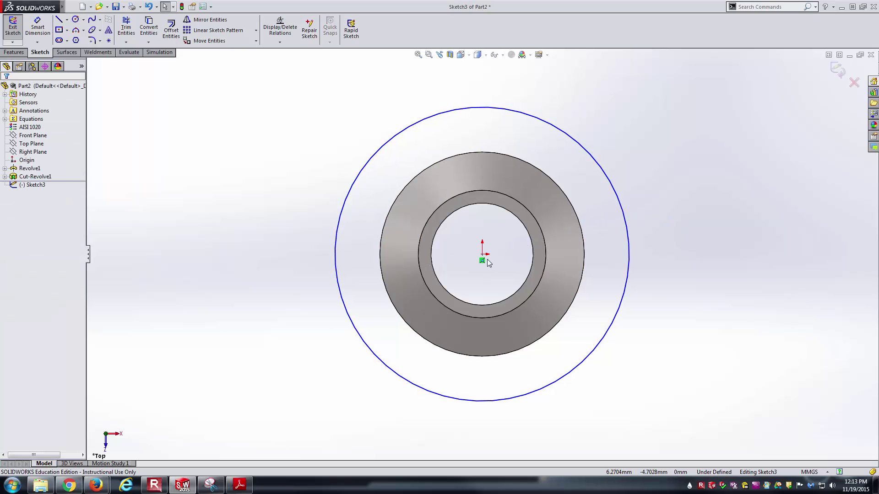
left_click(482, 260)
Step: Dimension the outer circle's diameter to 250 mm and convert the circle to construction geometry
left_click(37, 27)
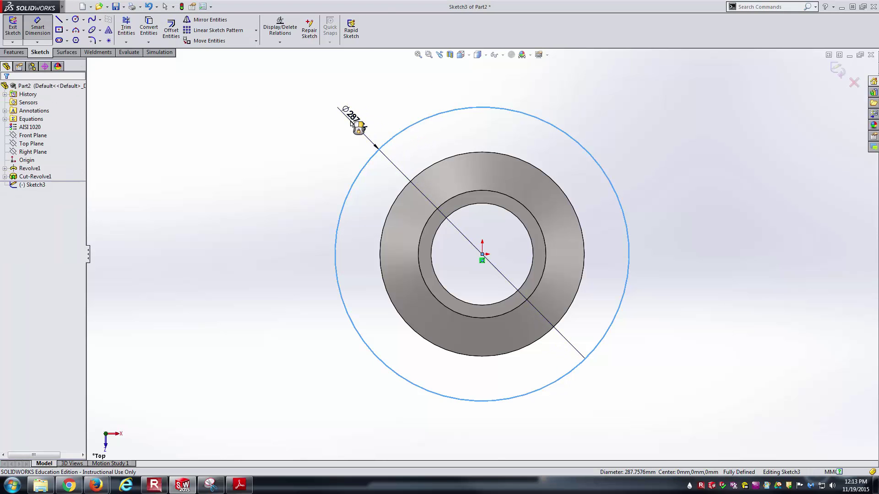
left_click(353, 121)
type("250")
key("Return")
key("Escape")
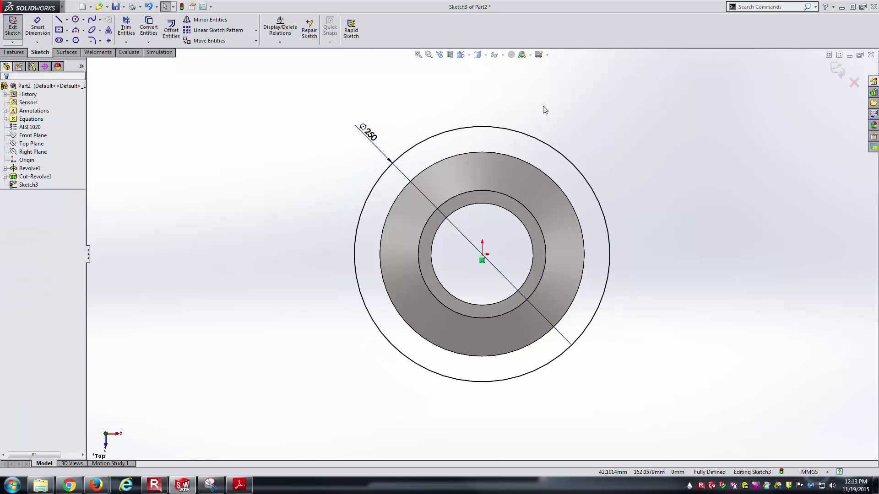
left_click(608, 238)
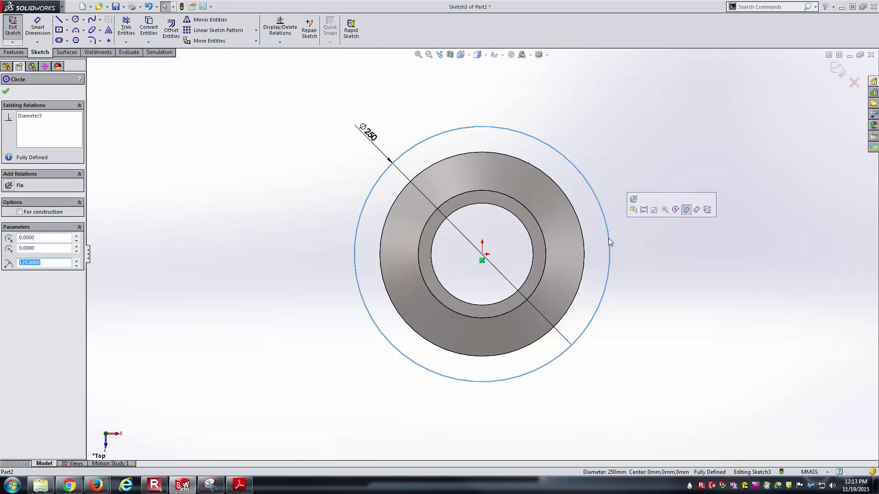
left_click(644, 210)
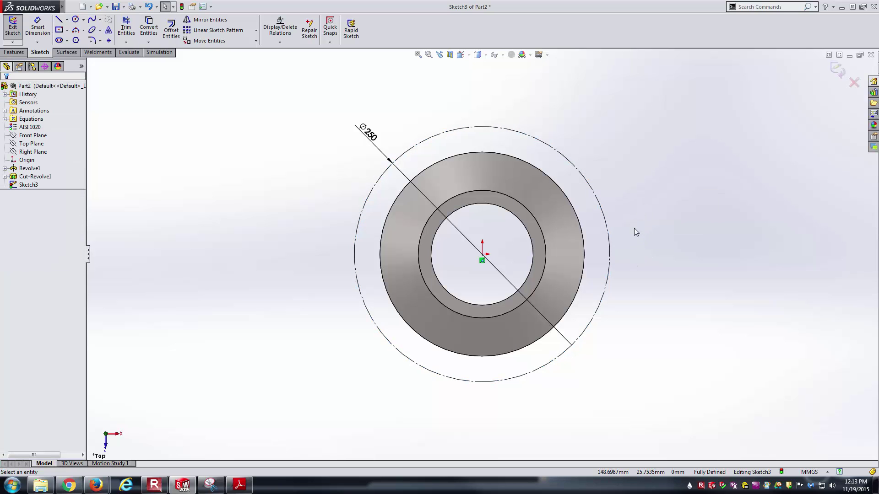
Step: Check the lug layout in the PDF drawing and sketch a horizontal line and one at about 41° from the origin to the 250 mm circle
key("alt+Tab")
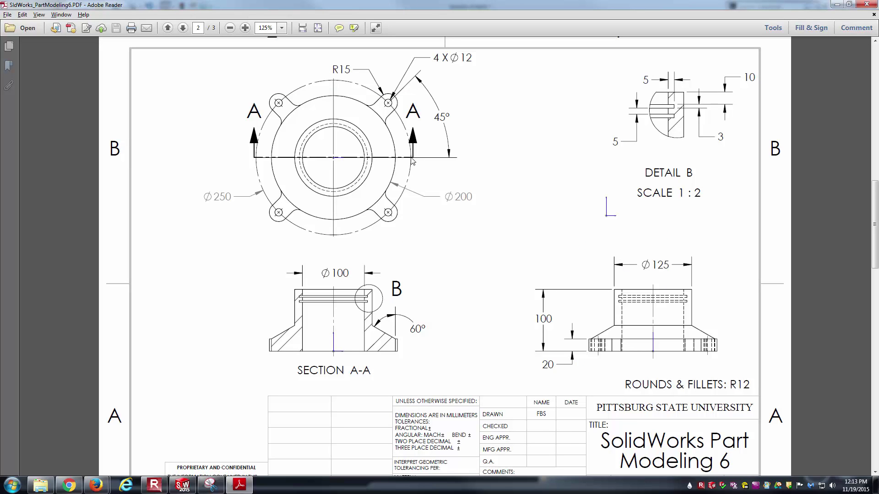
key("alt+Tab")
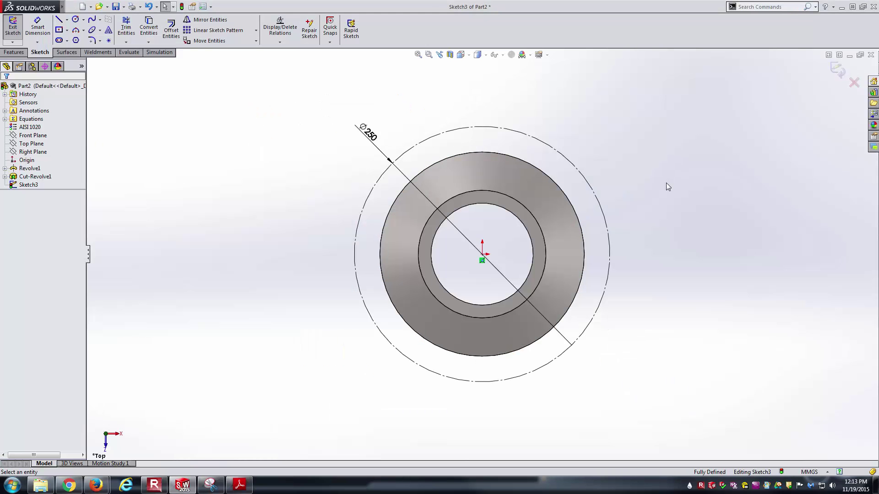
key("l")
left_click(481, 254)
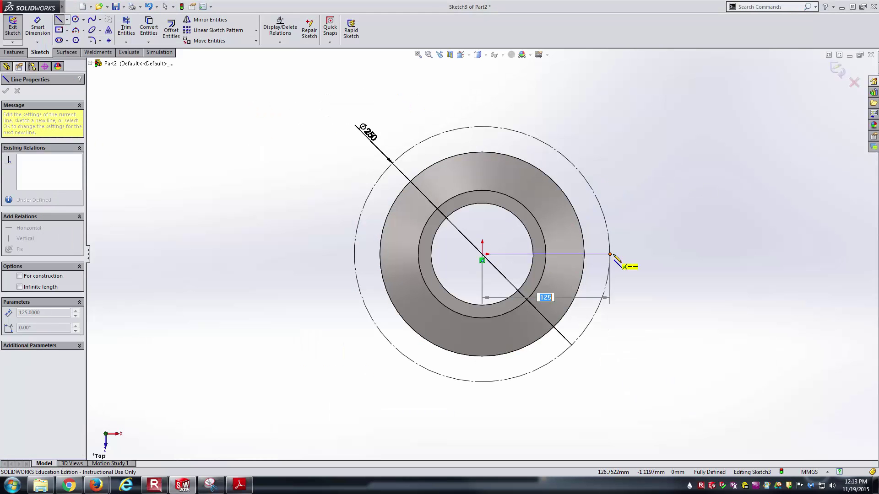
key("Escape")
key("Escape")
key("l")
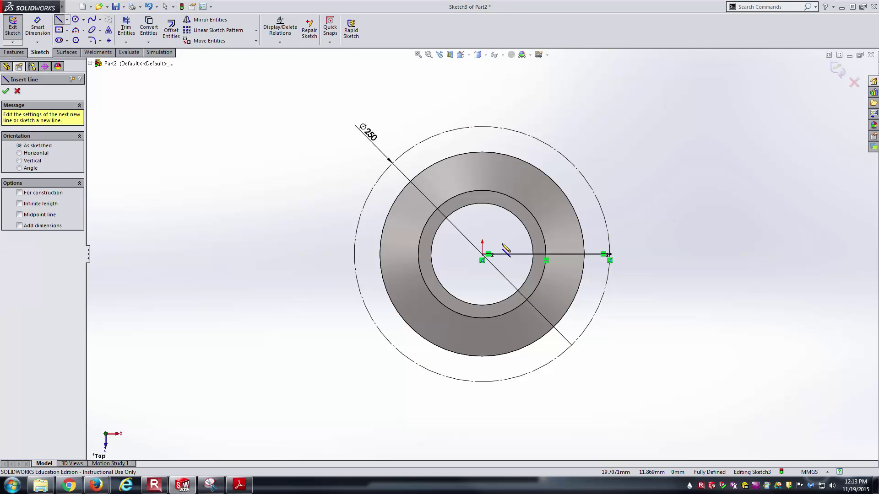
left_click(483, 255)
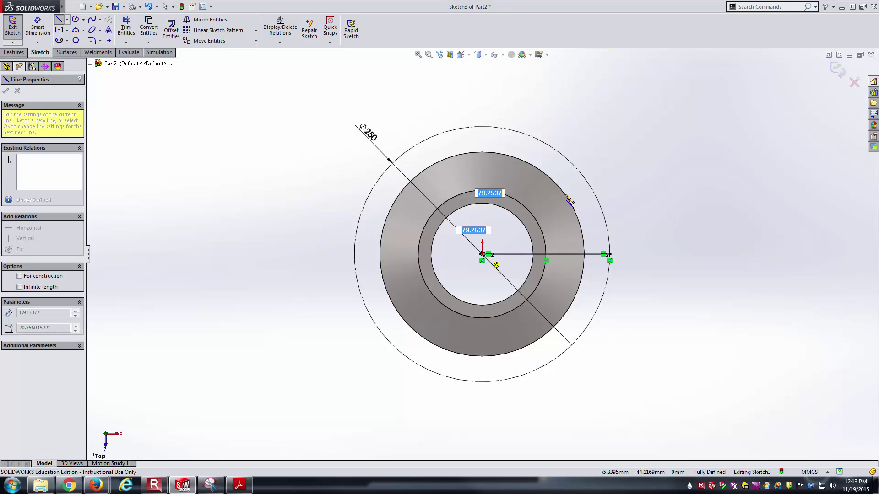
left_click(578, 171)
key("Escape")
Step: Convert the horizontal and angled lines from the origin to construction geometry
left_click(569, 180)
left_click(595, 254, "ctrl")
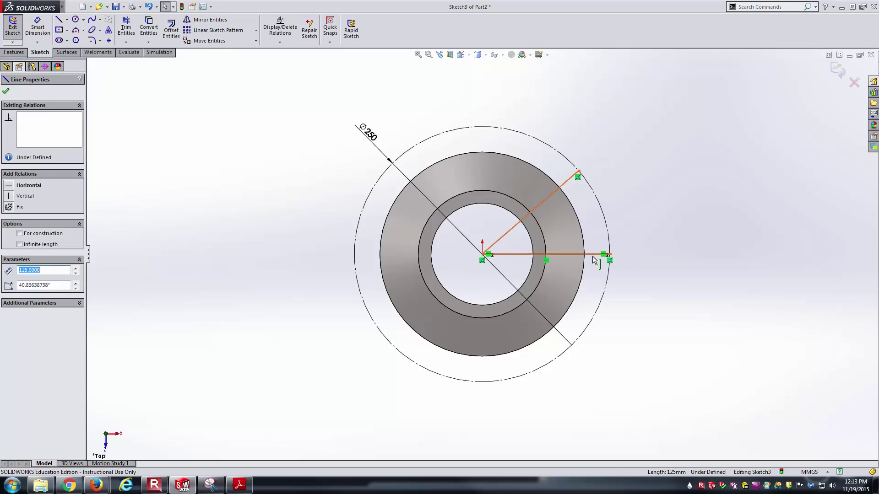
left_click(670, 228)
left_click(662, 279)
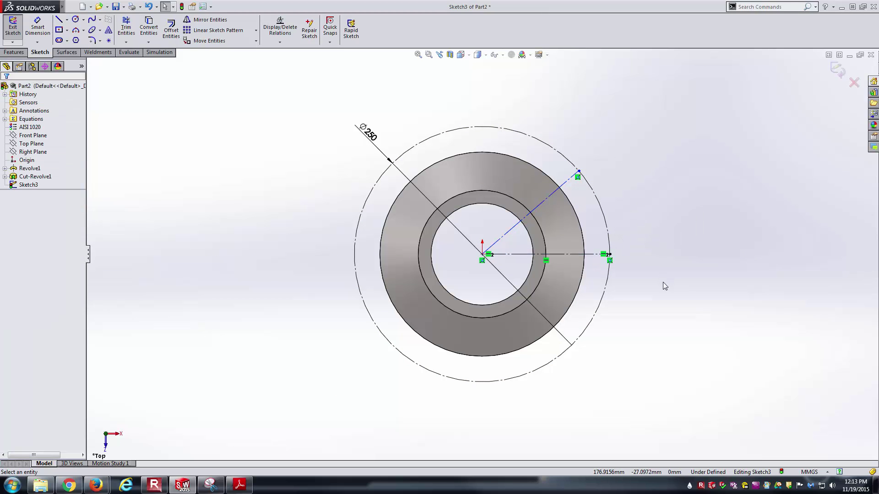
Step: Check the lug angle in the PDF drawing and dimension the angle between the two construction lines to 45°
key("alt+Tab")
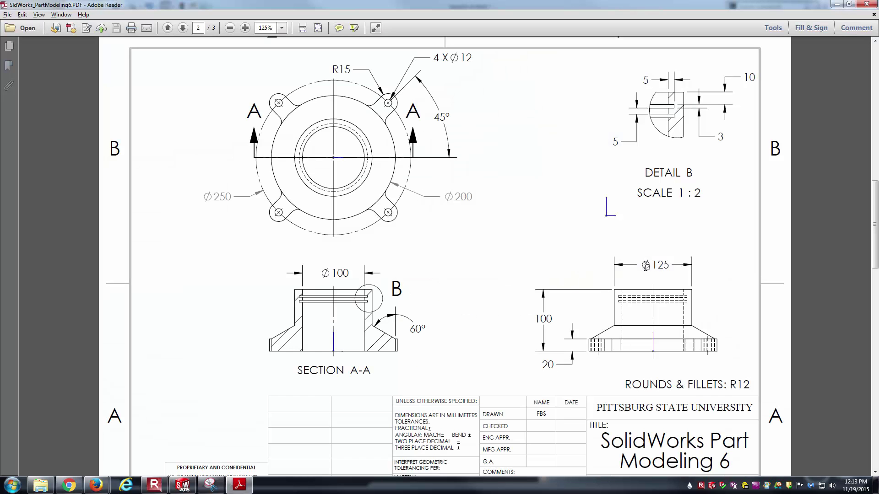
key("alt+Tab")
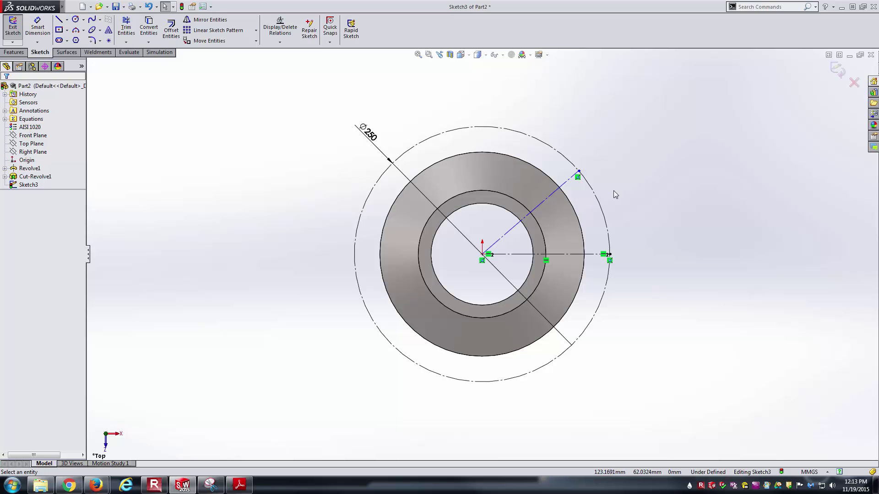
right_click_drag(660, 159, 659, 118)
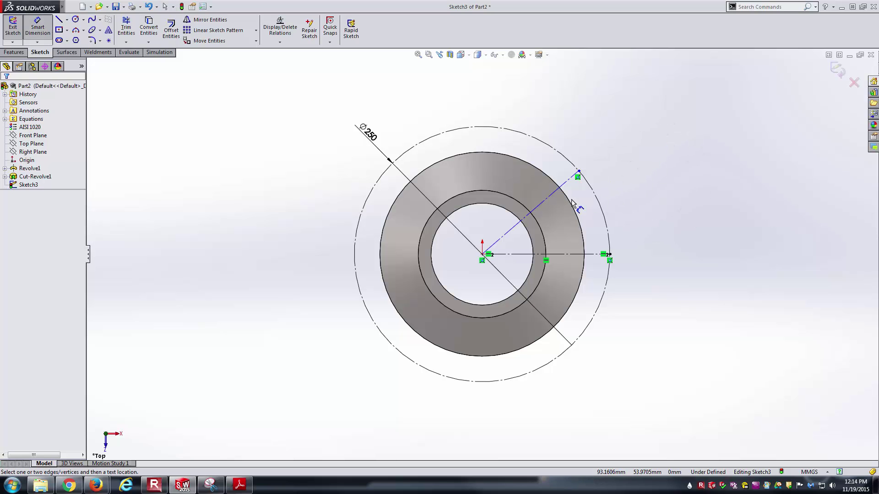
left_click(564, 180)
left_click(596, 255)
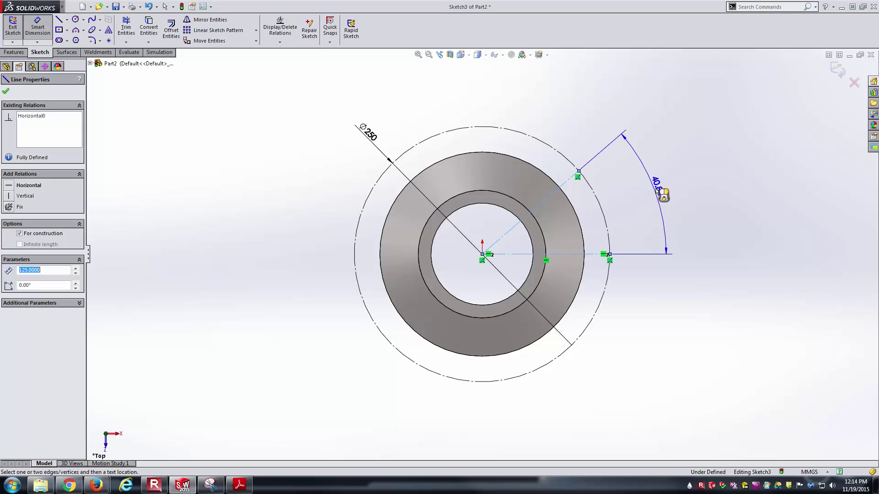
left_click(671, 180)
type("45")
key("Return")
key("Escape")
Step: Review the PDF drawing and draw a small lug circle centred where the 45° construction line meets the 250 mm circle
key("alt+Tab")
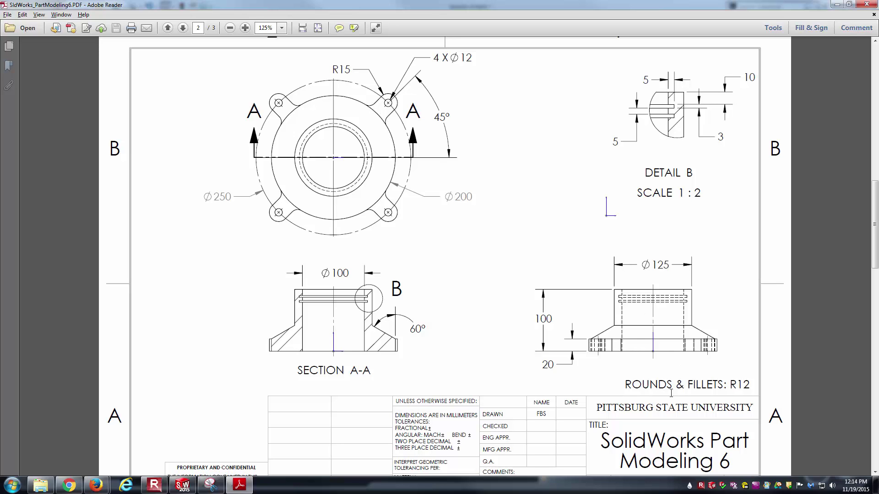
key("alt+Tab")
scroll(603, 177, "down", 5)
key("c")
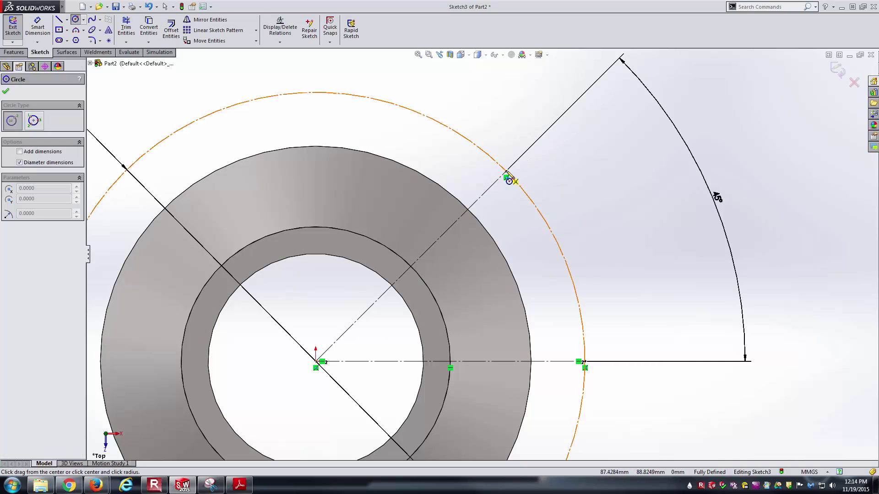
left_click(505, 172)
left_click(525, 168)
key("Escape")
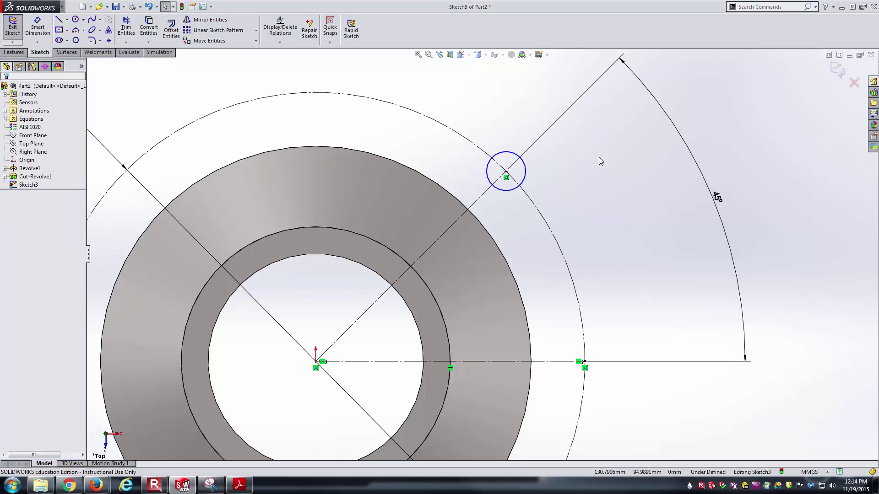
Step: Draw two lug side lines from the small circle to the flange's outer edge, one on each side of the 45° construction line
key("l")
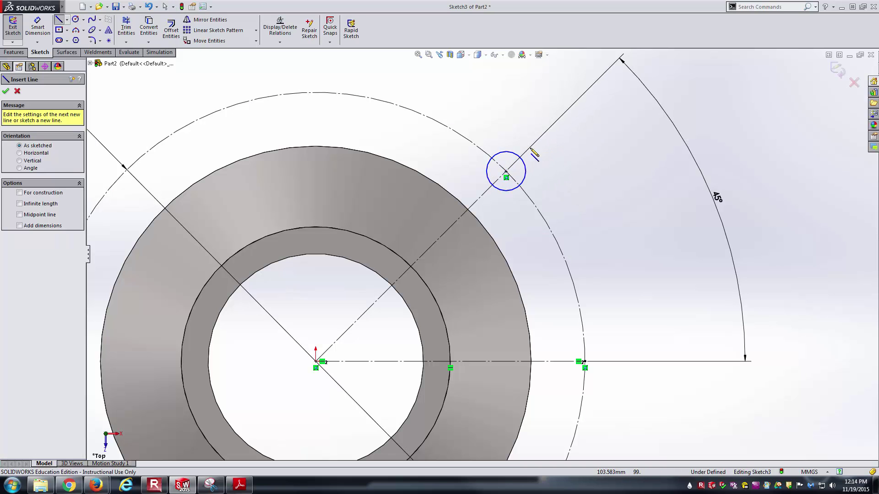
left_click(492, 158)
left_click(453, 195)
key("Escape")
key("l")
left_click(518, 187)
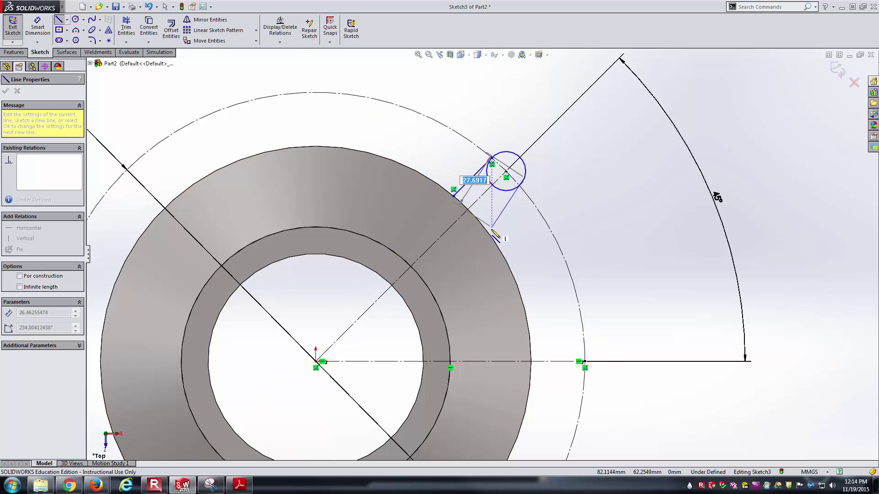
left_click(489, 233)
key("Escape")
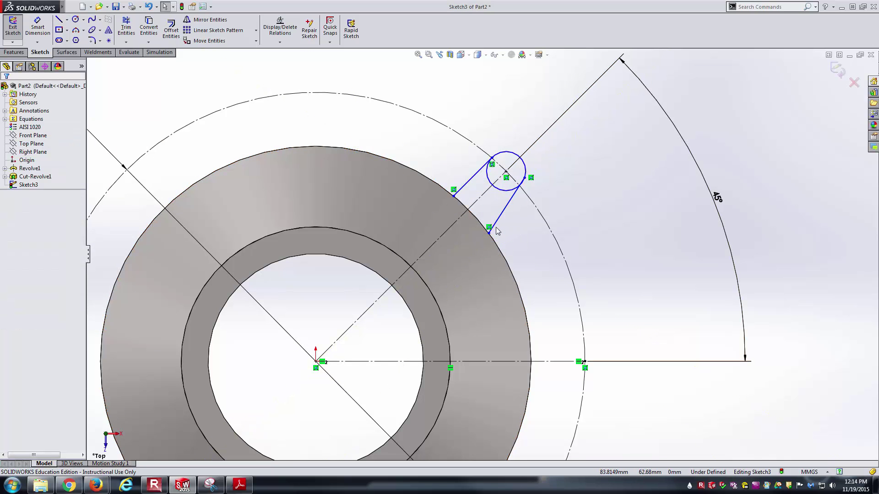
Step: Make both lug side lines parallel to the 45° construction line
left_click(476, 182)
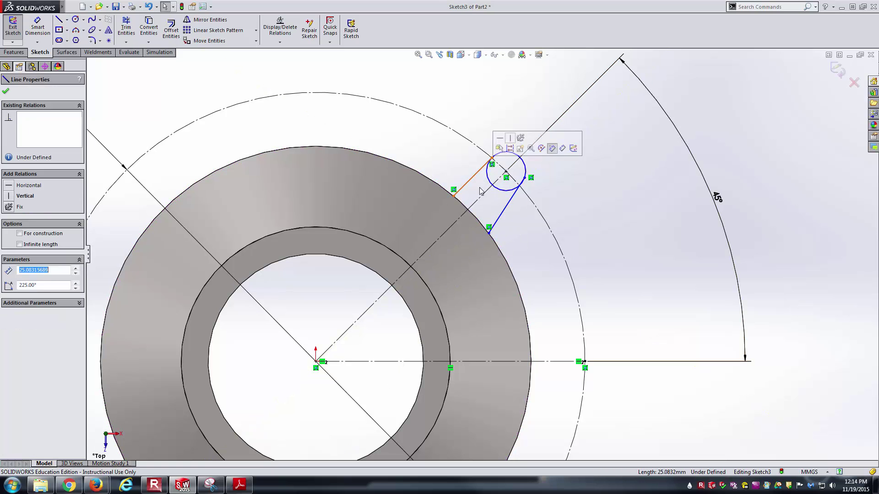
left_click(497, 181, "ctrl")
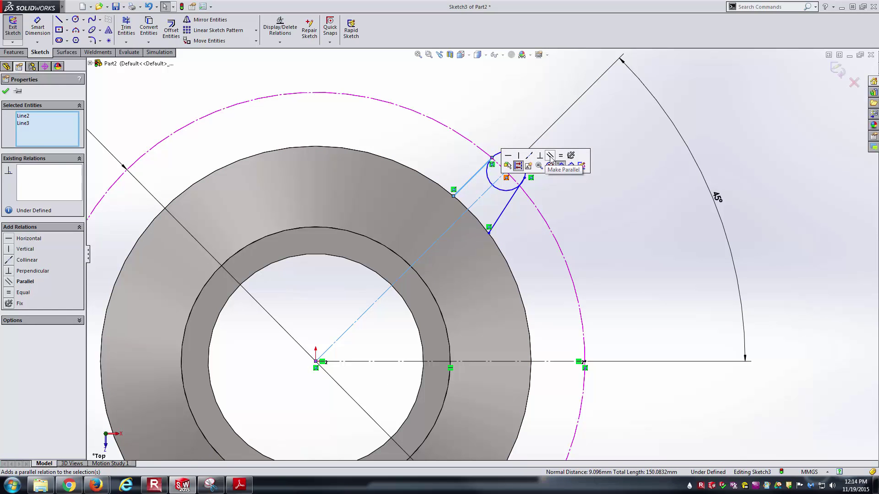
left_click(550, 155)
left_click(487, 195)
left_click(506, 206, "ctrl")
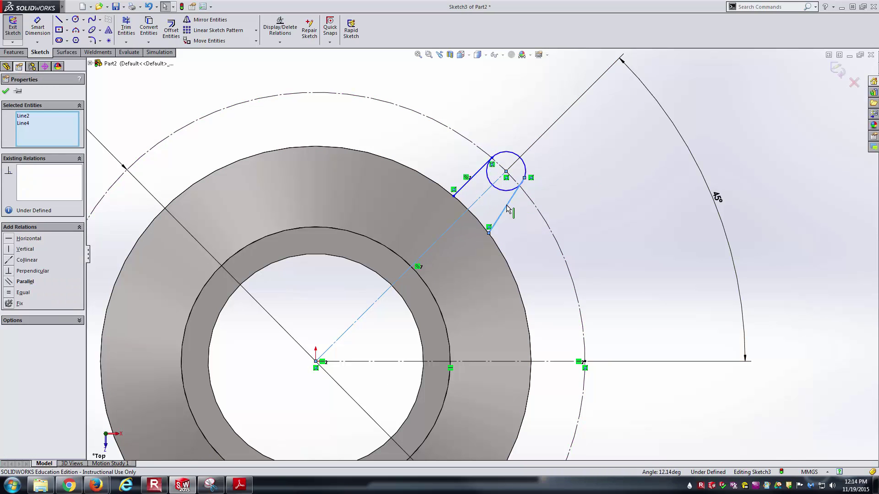
left_click(571, 168)
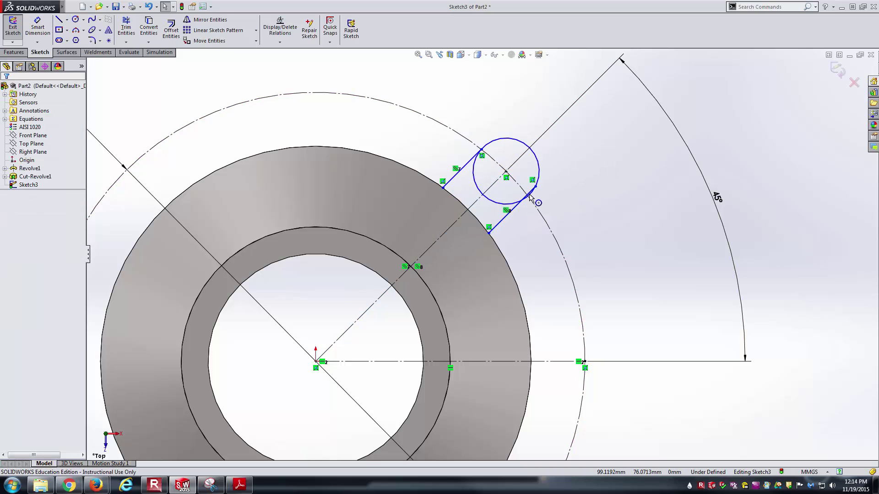
Step: Pull the lower lug line's outer endpoint outward and make that line tangent to the lug circle
left_click_drag(535, 186, 538, 222)
left_click(513, 226)
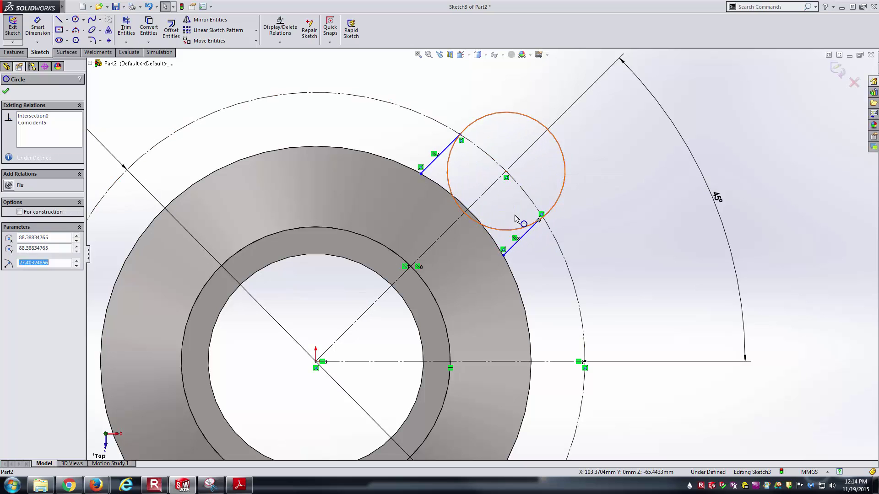
left_click(537, 197)
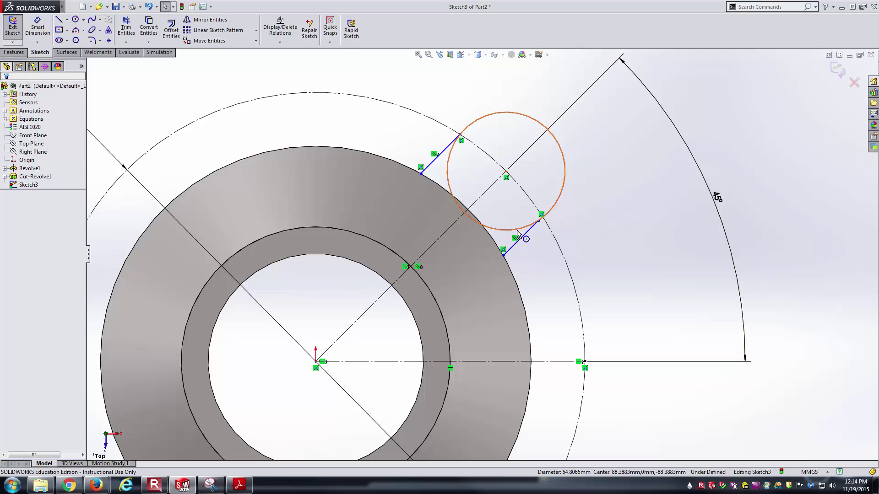
left_click(517, 230)
left_click(526, 233, "ctrl")
left_click(551, 193)
left_click(594, 204)
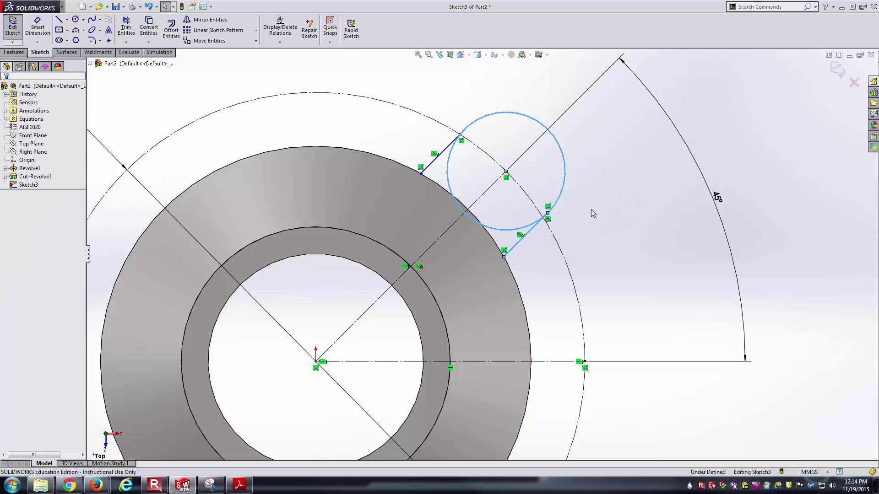
Step: Shrink the lug circle and trim away its inner arc between the two parallel side lines
left_click_drag(513, 228, 524, 190)
left_click(594, 213)
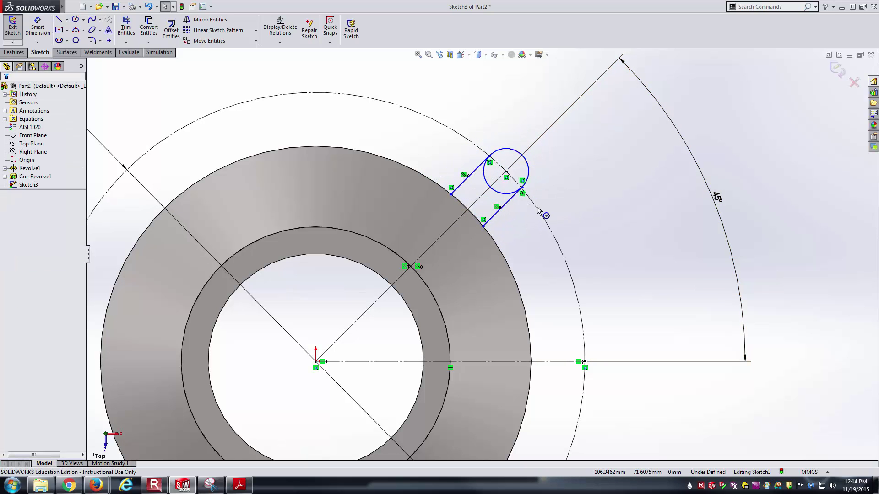
left_click(126, 27)
left_click_drag(474, 181, 500, 188)
key("Escape")
Step: Check the lug radius in the PDF drawing and dimension the lug's end arc to a 15 mm radius
key("alt+Tab")
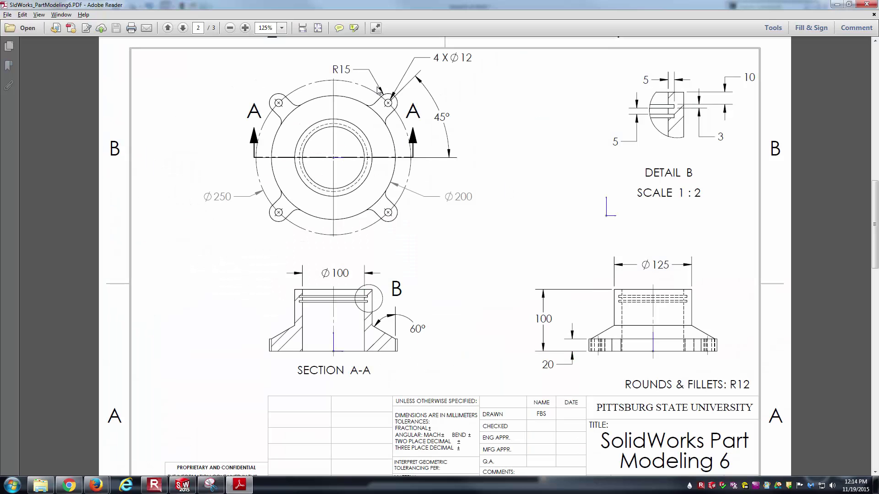
key("alt+Tab")
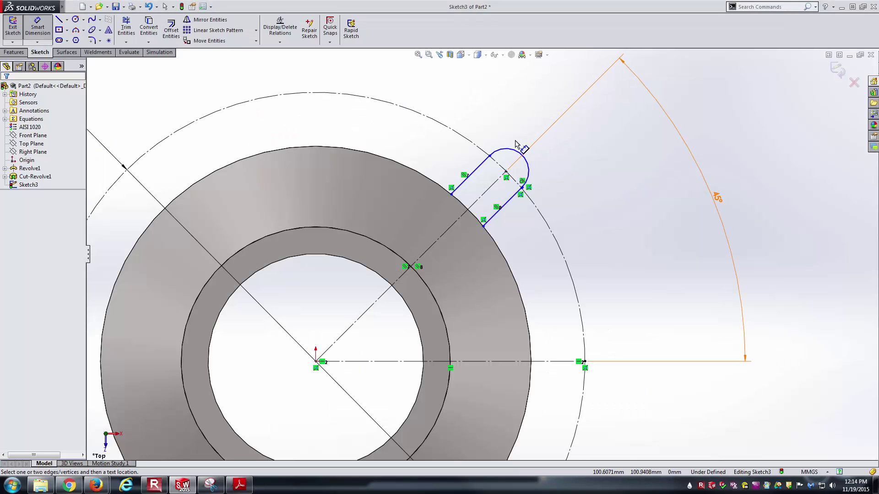
left_click(506, 139)
left_click(507, 113)
type("15")
key("Return")
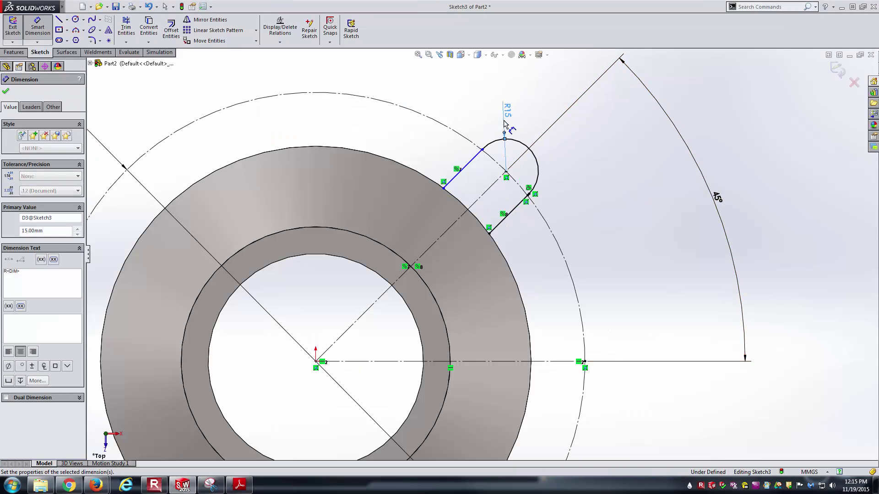
Step: Pull the upper lug line's outer endpoint outward and make that line tangent to the lug's end arc
key("Escape")
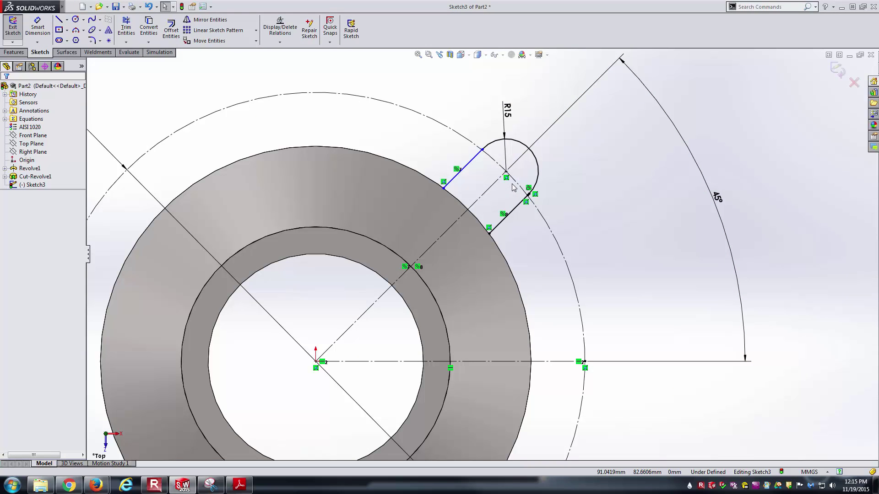
mouse_move(483, 150)
left_mouse_down()
mouse_move(493, 154)
mouse_move(495, 141)
left_mouse_up()
left_click(625, 194)
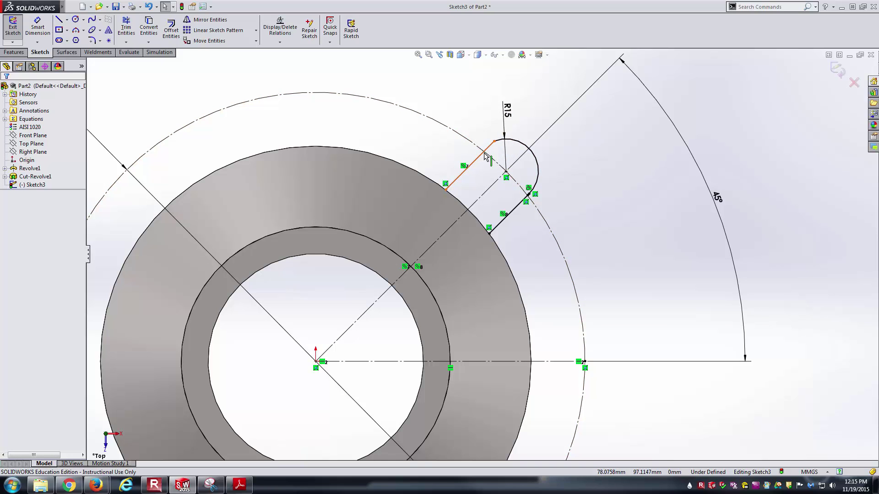
left_click(486, 153)
left_click(521, 145, "ctrl")
left_click(539, 104)
left_click(638, 189)
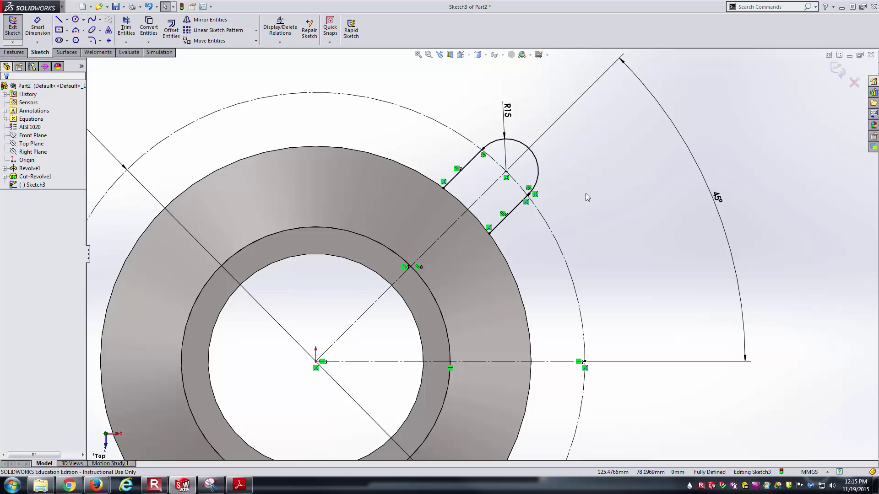
Step: Check the hole size in the PDF drawing and sketch a 12 mm diameter circle centred on the lug's end arc
key("alt+Tab")
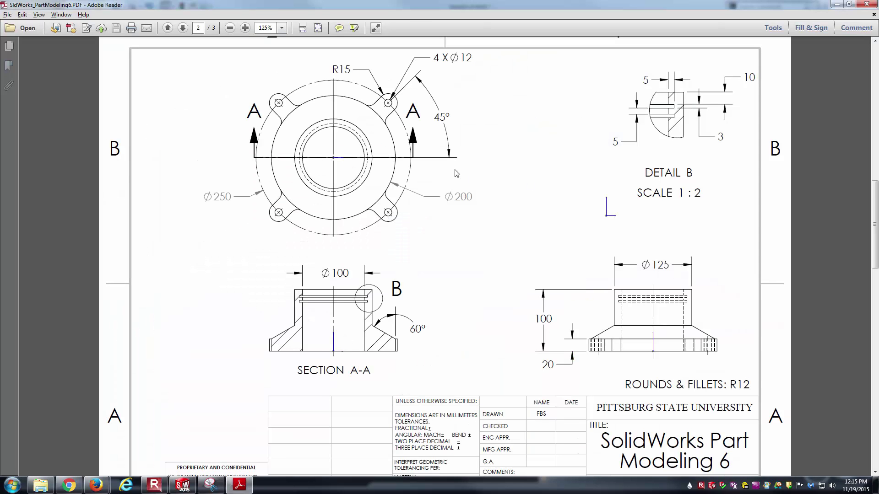
key("alt+Tab")
right_click_drag(542, 133, 591, 152)
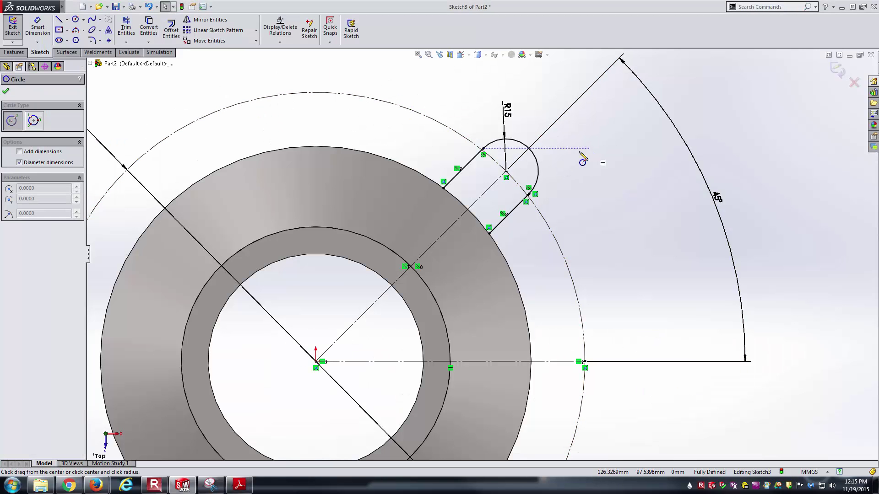
left_click(506, 172)
left_click(517, 169)
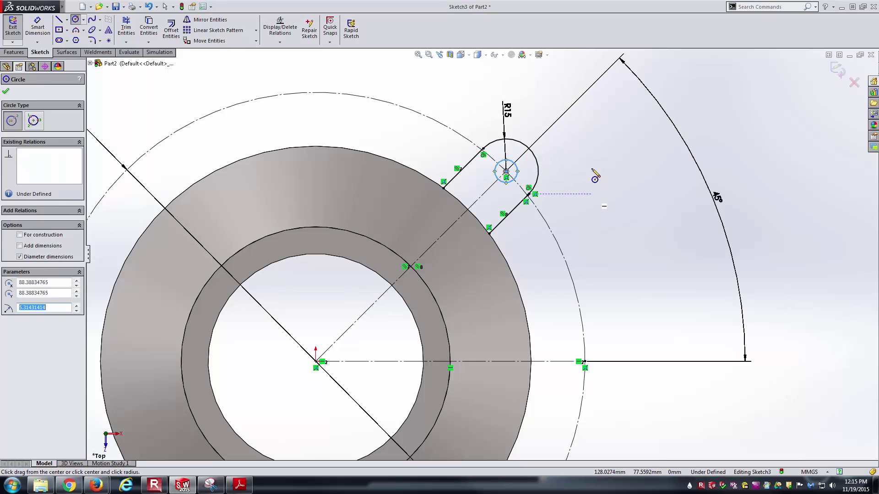
right_click_drag(594, 200, 592, 160)
left_click(517, 169)
left_click(593, 170)
type("12")
key("Return")
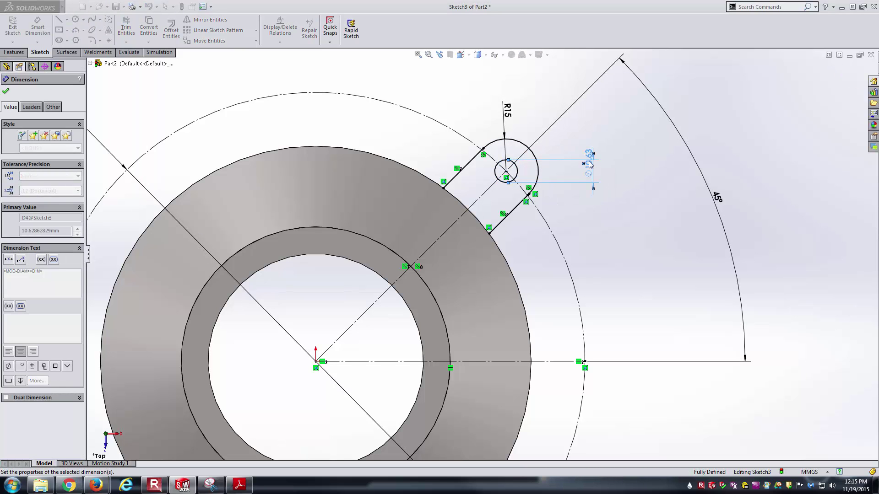
key("Escape")
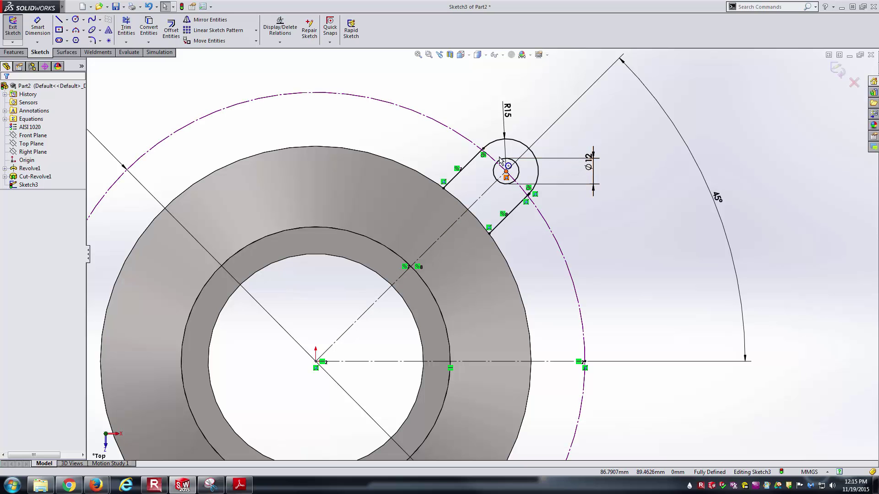
Step: Convert the base flange's outer circular edge into the lug sketch
key("Left")
key("Left")
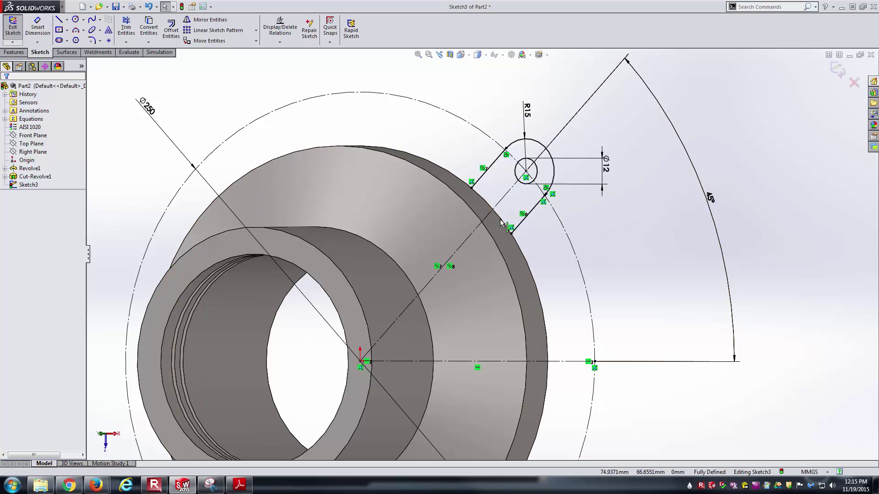
key("ctrl+5")
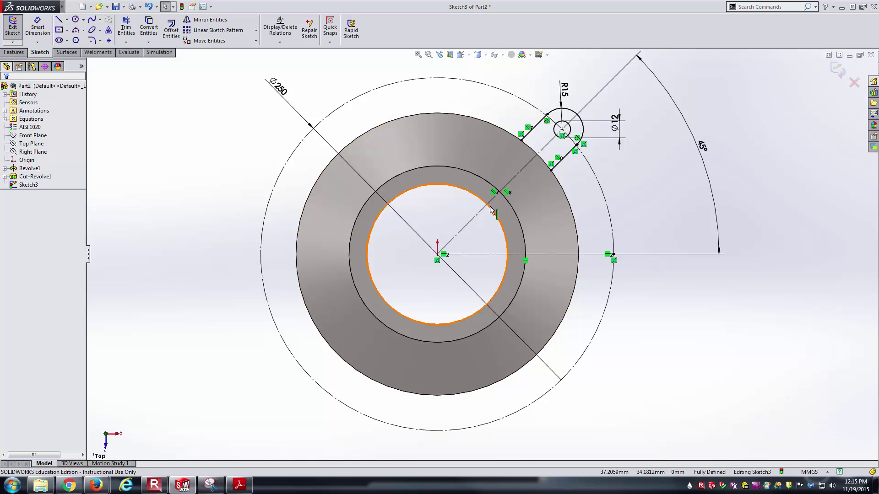
left_click(149, 27)
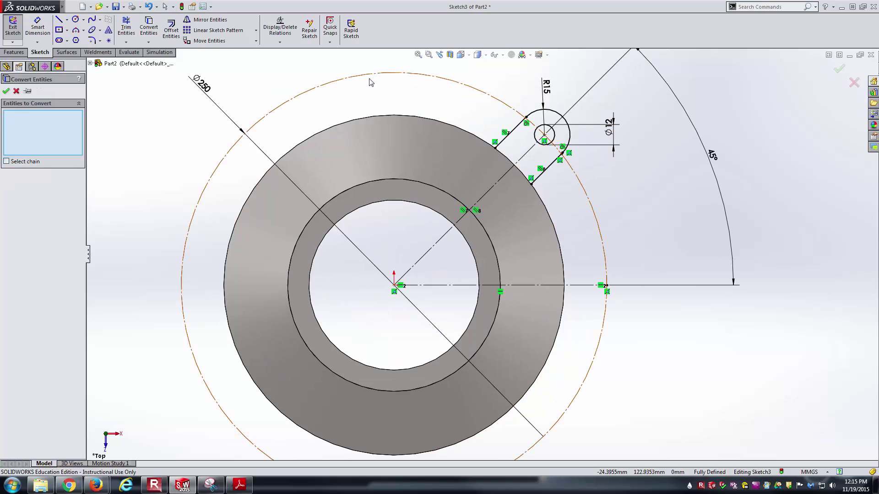
left_click(419, 113)
key("Return")
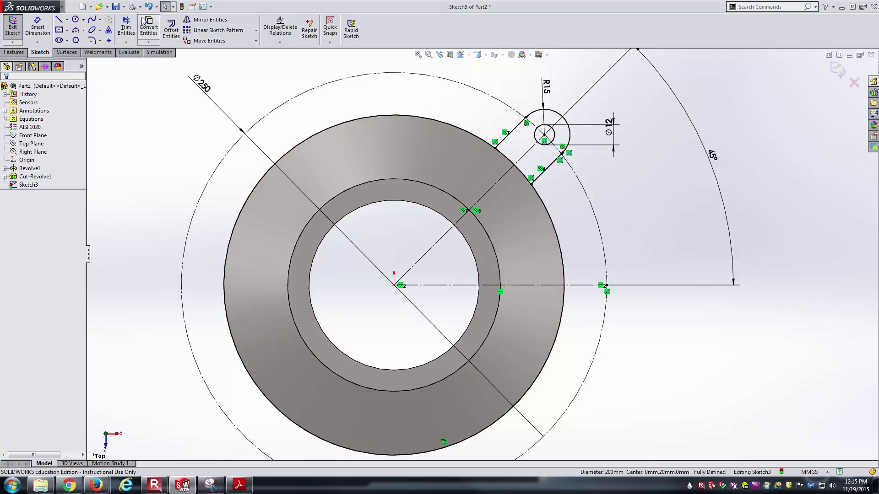
Step: Trim the converted flange circle down to the short arc between the two lug side lines
left_click(126, 27)
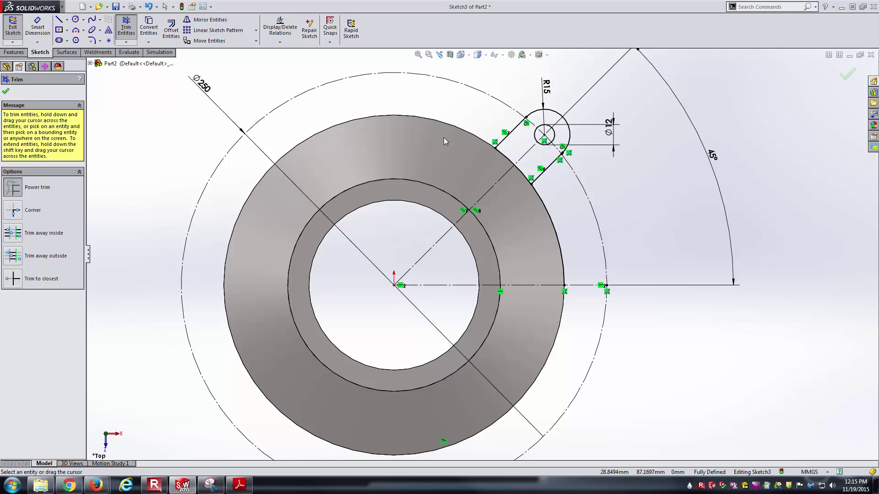
left_click(549, 215)
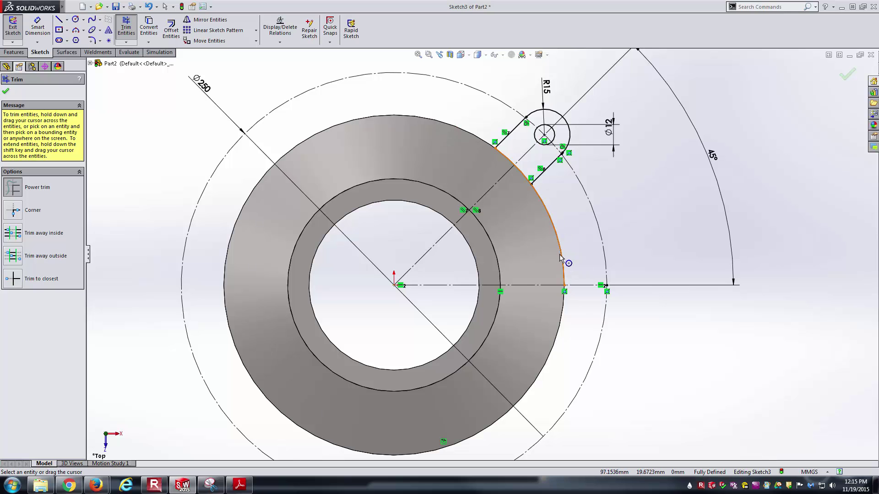
middle_click_drag(556, 222, 574, 208)
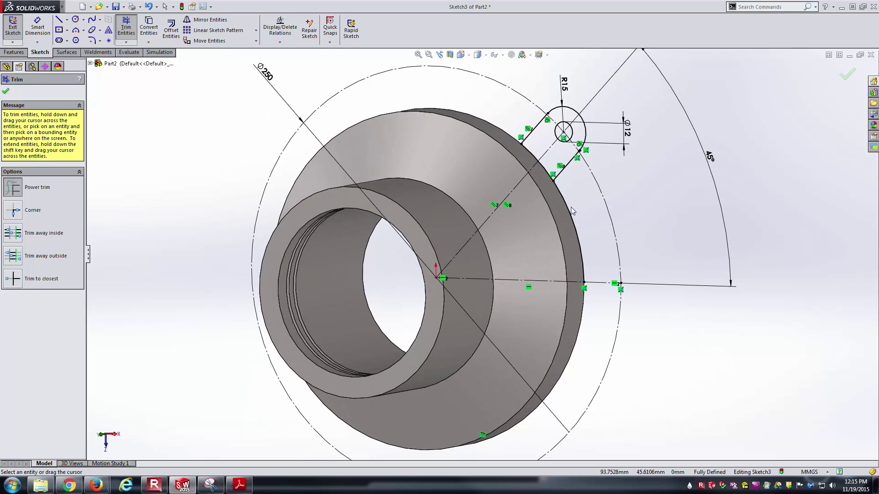
mouse_move(569, 211)
left_mouse_down()
mouse_move(586, 208)
mouse_move(562, 220)
left_mouse_up()
key("Escape")
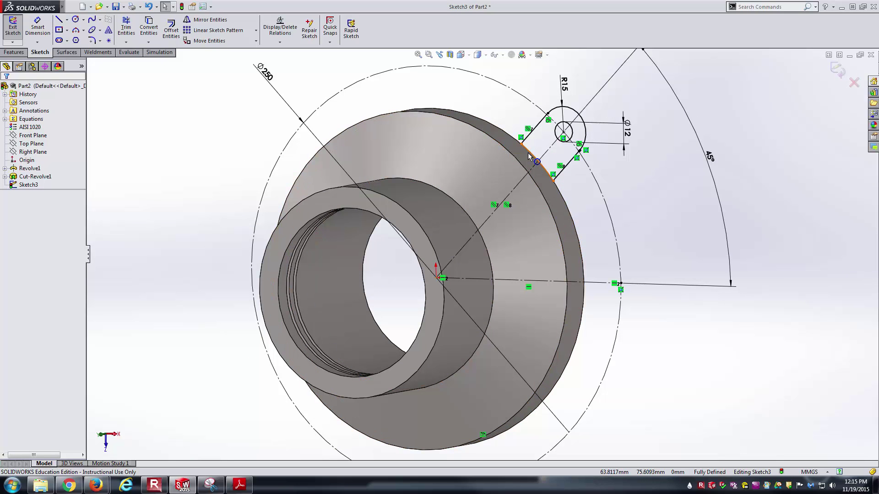
key("ctrl+5")
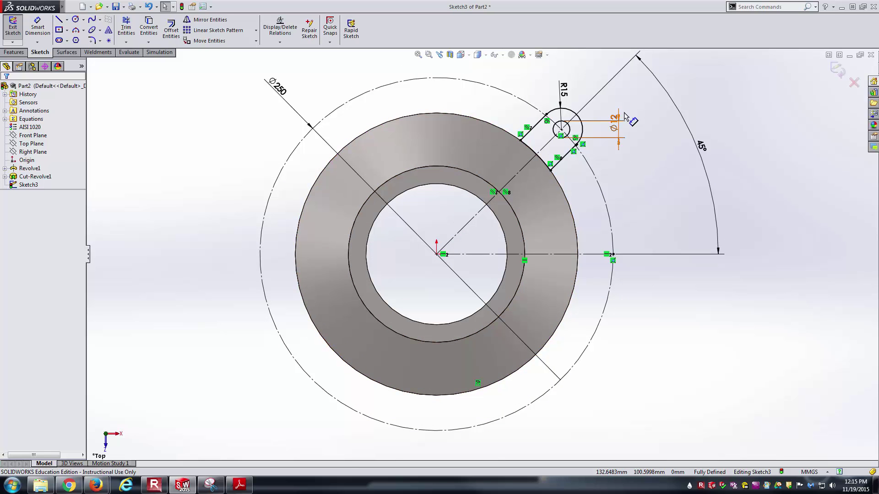
Step: Try to extrude the lug sketch as a blind boss with its depth linked to the BaseHeight global variable
left_click(20, 40)
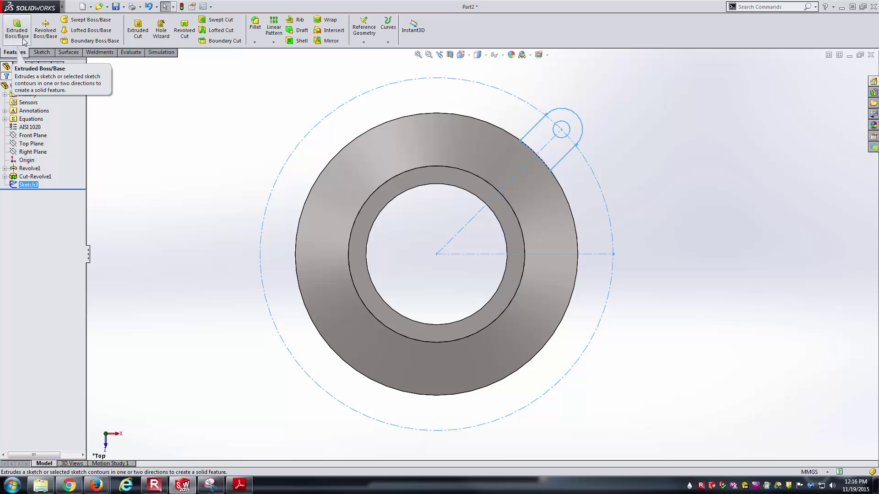
left_click(17, 27)
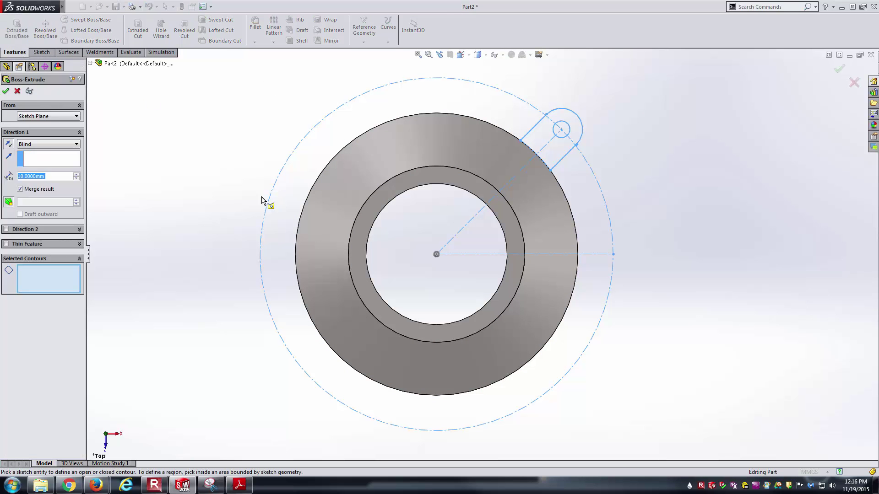
mouse_move(256, 164)
middle_mouse_down()
mouse_move(233, 108)
mouse_move(196, 147)
mouse_move(224, 139)
mouse_move(273, 162)
middle_mouse_up()
middle_click_drag(583, 306, 581, 279)
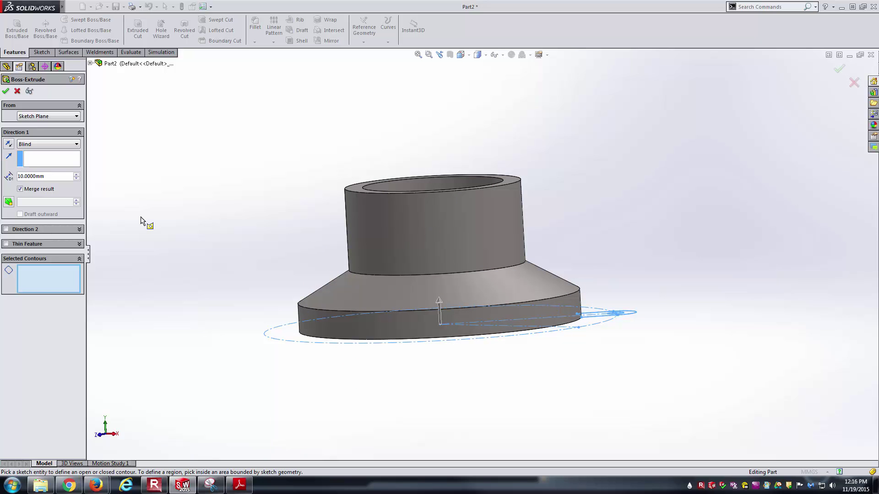
double_click(53, 177)
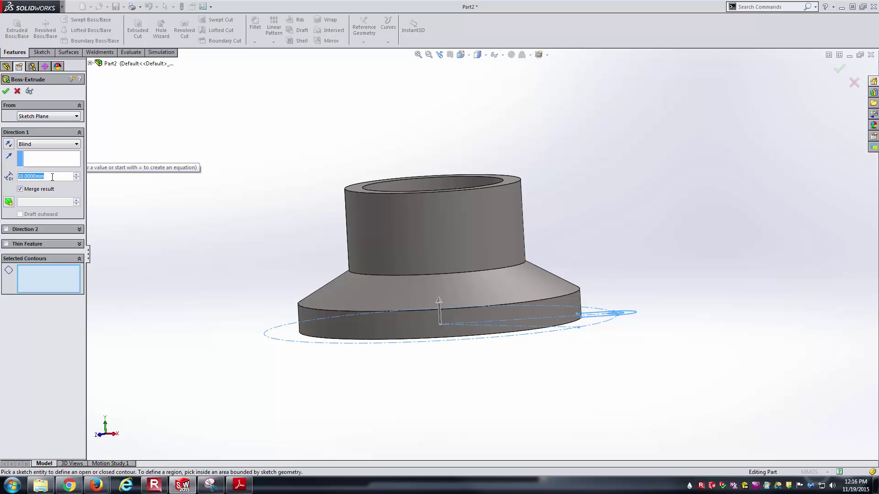
type("=")
key("Down")
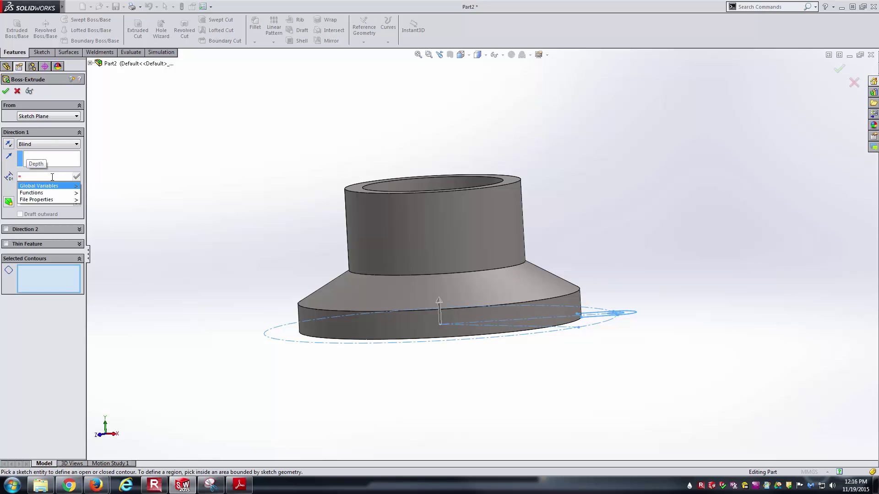
key("Right")
key("Return")
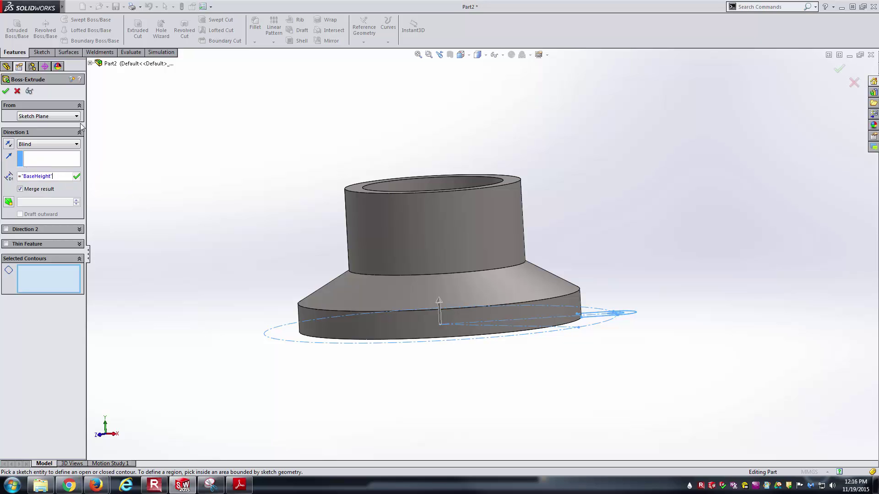
key("Return")
middle_click_drag(198, 153, 186, 174)
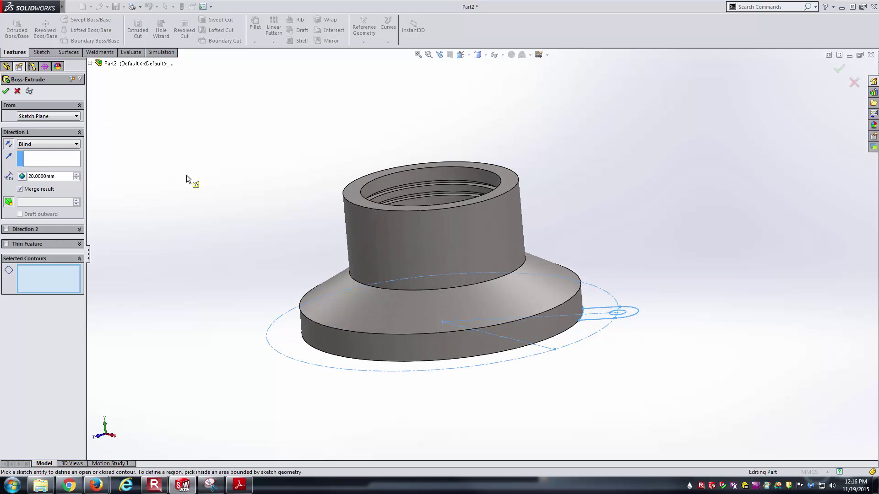
left_click(6, 92)
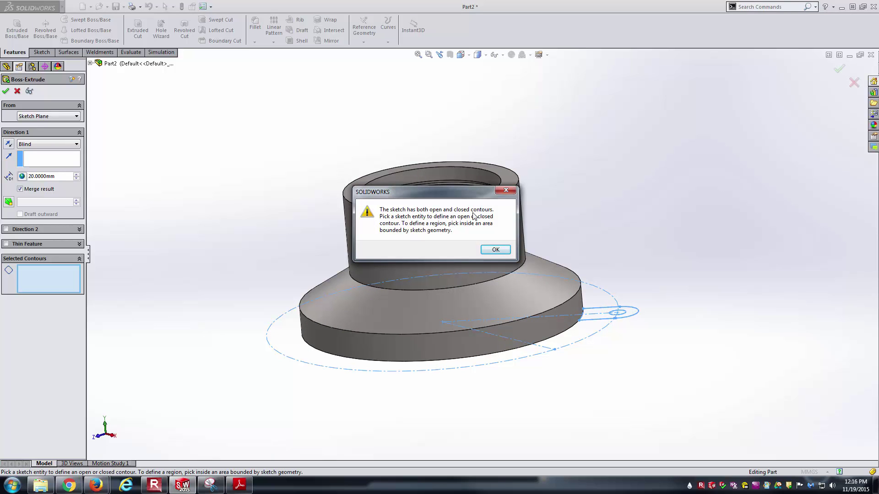
left_click(496, 251)
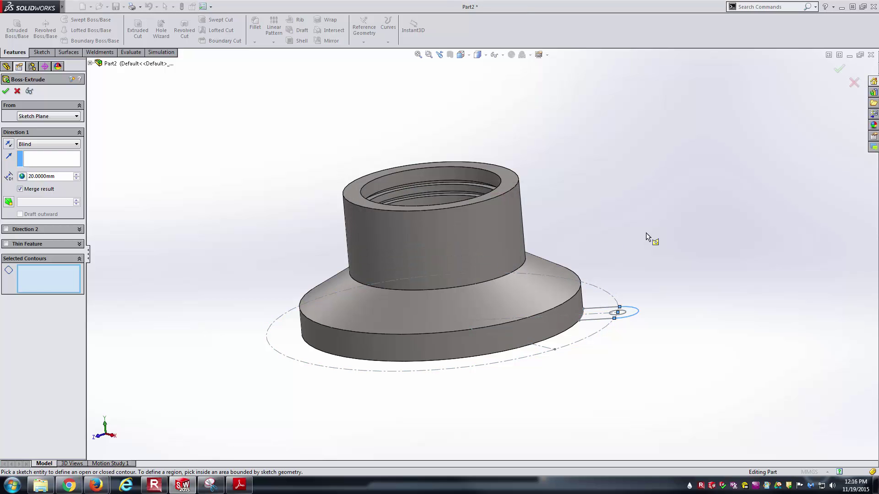
key("Escape")
Step: Reopen the lug sketch for editing, view it face-on, and inspect the lug outline and its inner arc up close
left_click(27, 185)
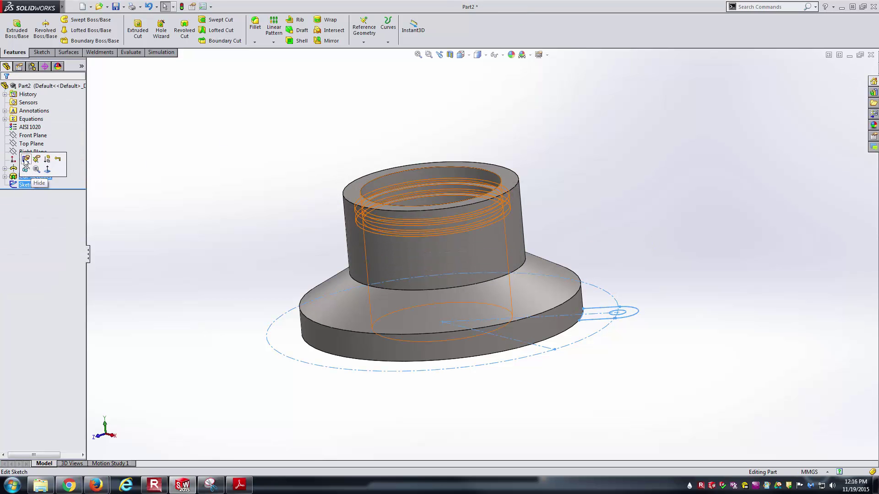
left_click(25, 159)
key("ctrl+8")
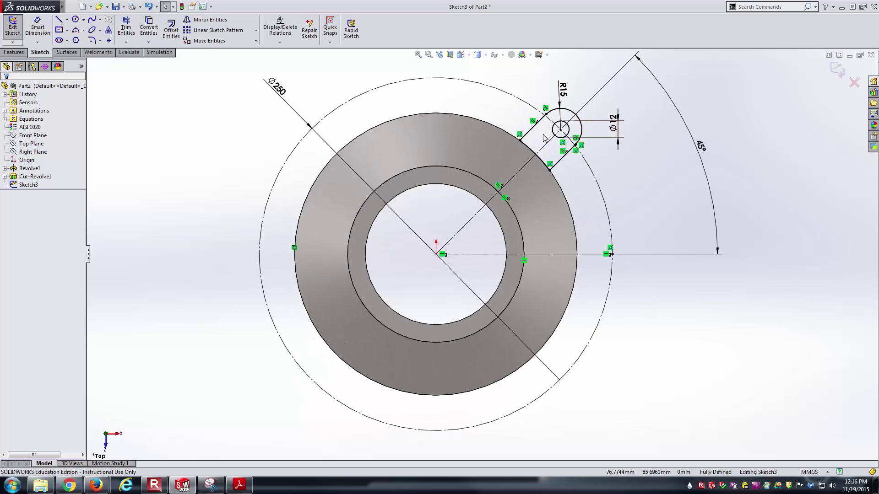
scroll(549, 117, "down", 5)
left_click_drag(399, 157, 485, 281)
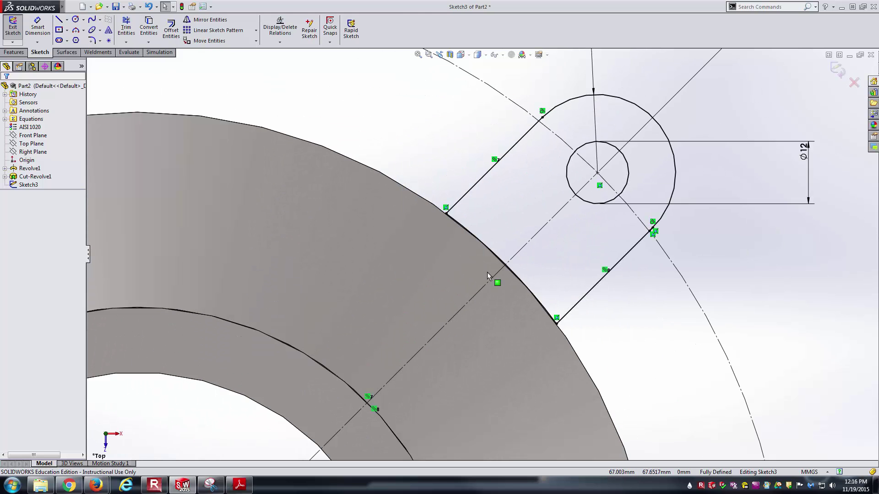
scroll(487, 271, "up", 3)
middle_click_drag(485, 267, 501, 233, "ctrl")
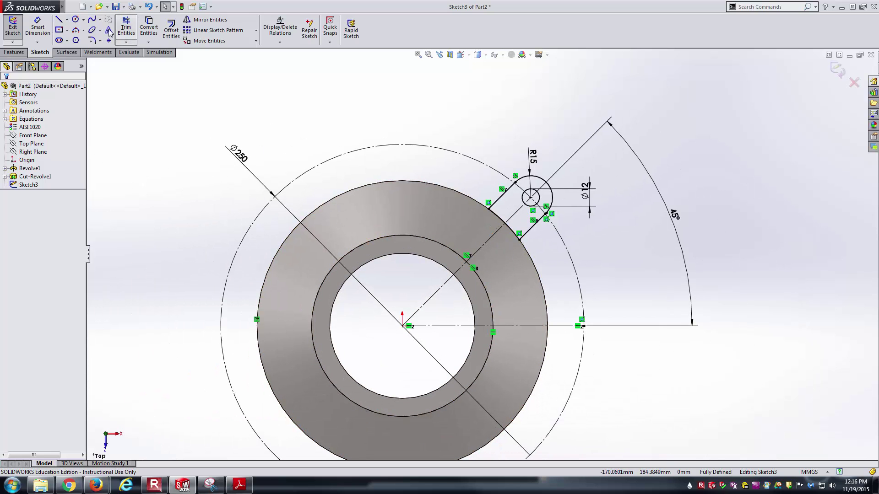
Step: Run Repair Sketch for gaps smaller than 1 mm and magnify the flagged junction of the lower lug line and end arc
left_click(125, 7)
mouse_move(144, 7)
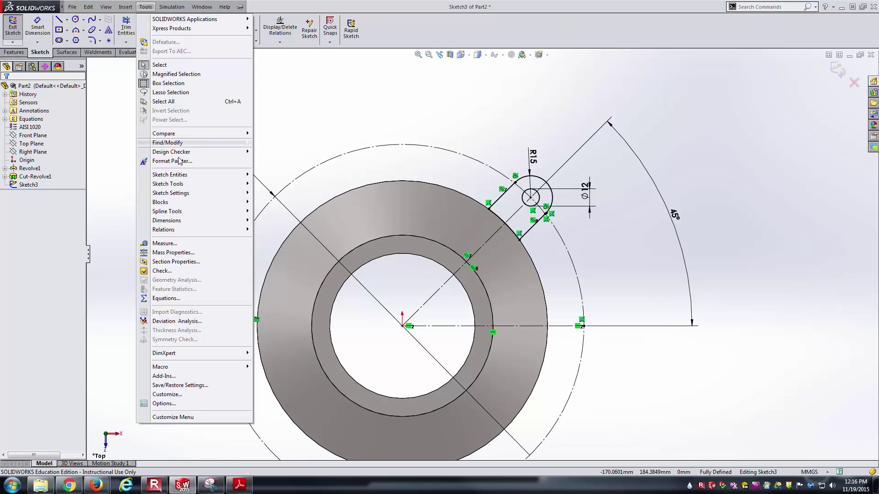
mouse_move(193, 184)
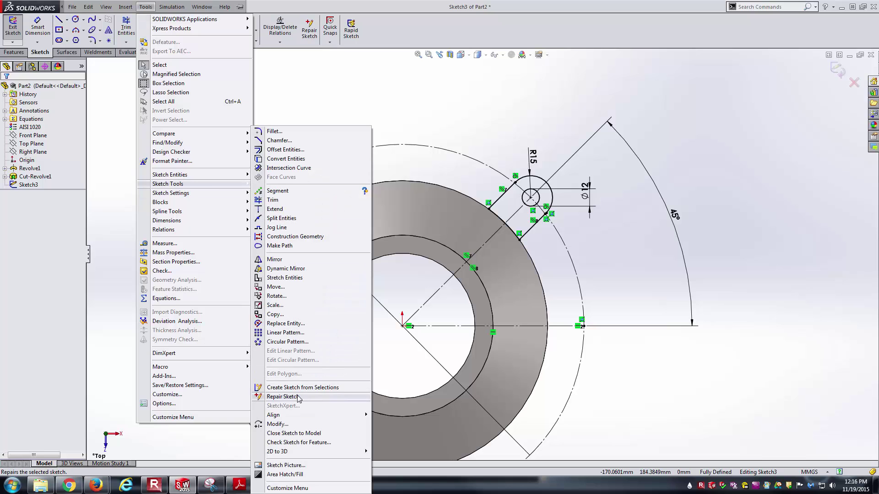
left_click(283, 396)
double_click(52, 79)
type("1")
key("Return")
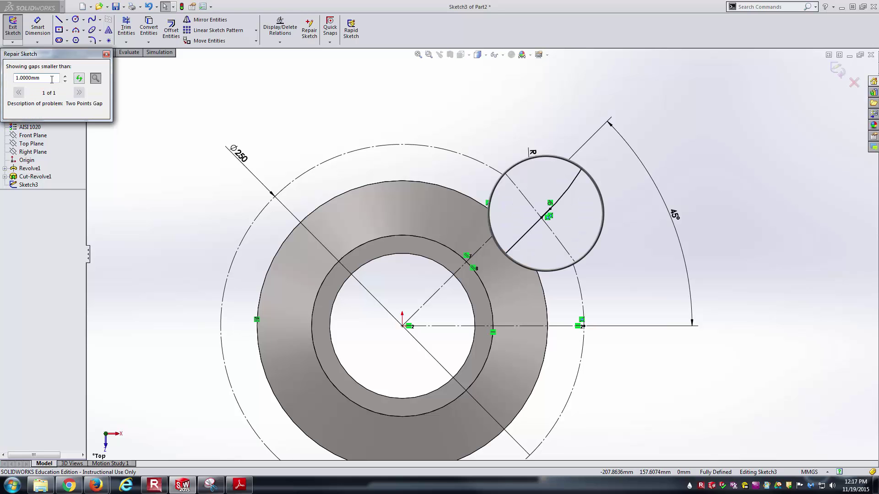
scroll(553, 218, "down", 4)
scroll(553, 219, "down", 4)
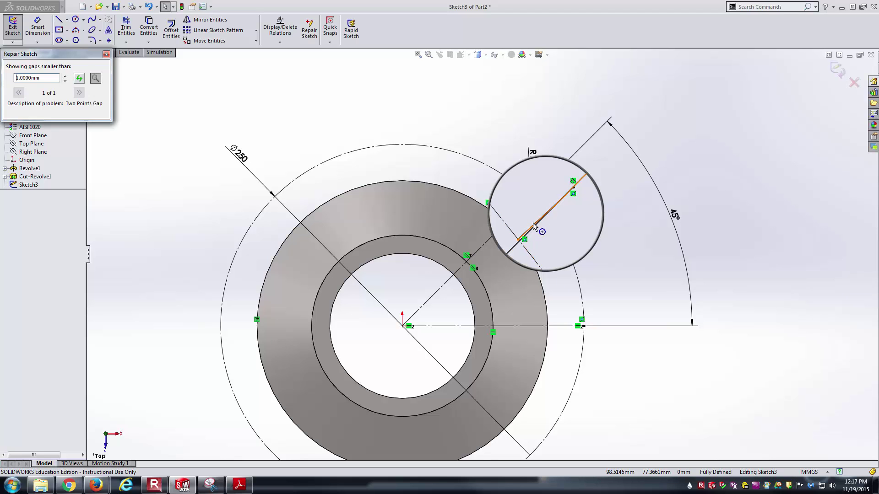
scroll(551, 237, "down", 2)
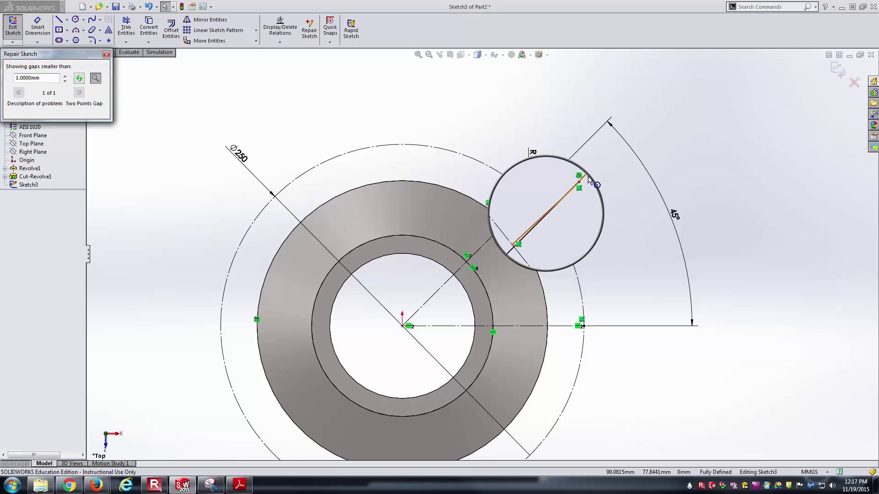
Step: Trim away the stray line overlapping the lower lug side line with Power trim, then close Repair Sketch and exit the sketch
left_click(126, 28)
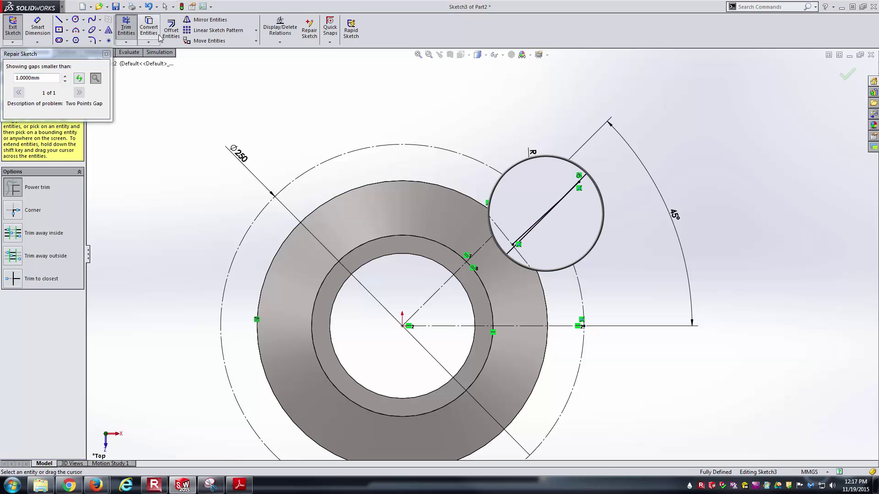
left_click_drag(538, 196, 520, 238)
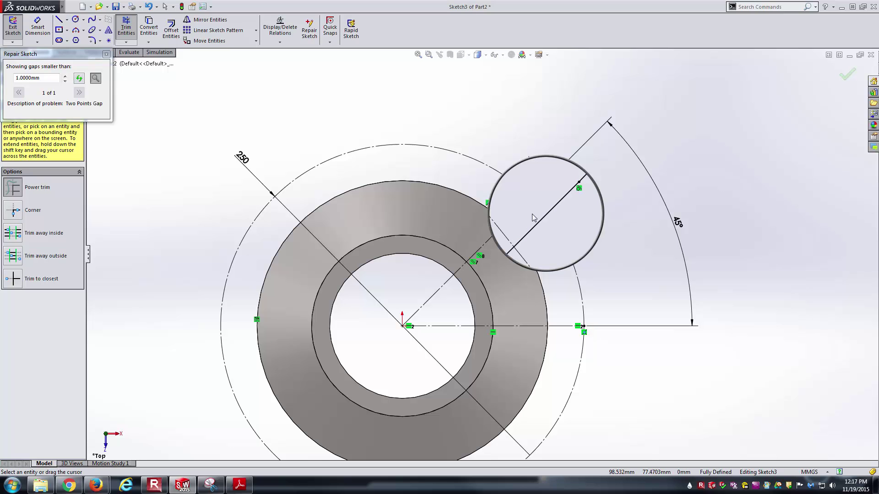
key("g")
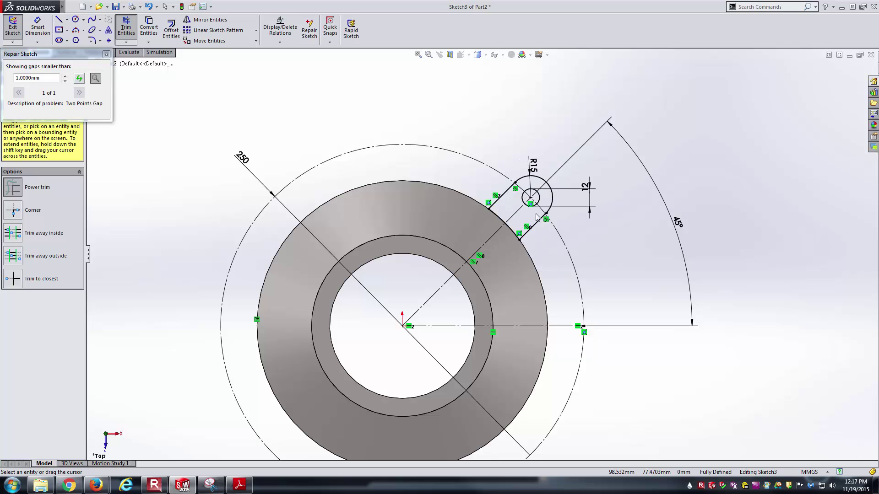
key("Escape")
left_click(106, 54)
key("f")
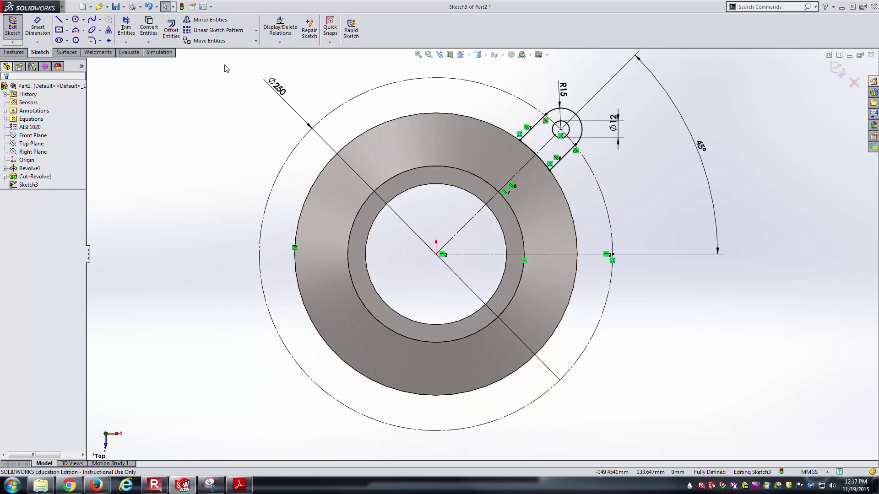
left_click(13, 30)
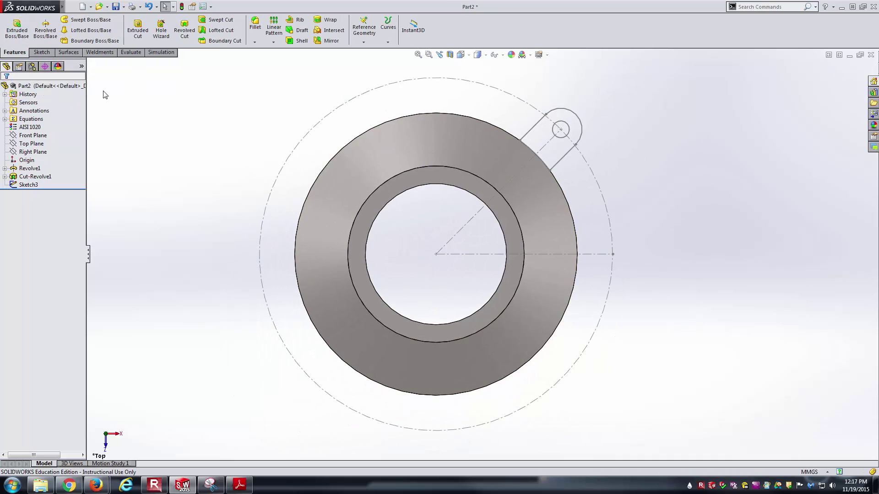
Step: Extrude the repaired lug sketch as a blind boss with its depth linked to the BaseHeight global variable
left_click(30, 184)
left_click(17, 30)
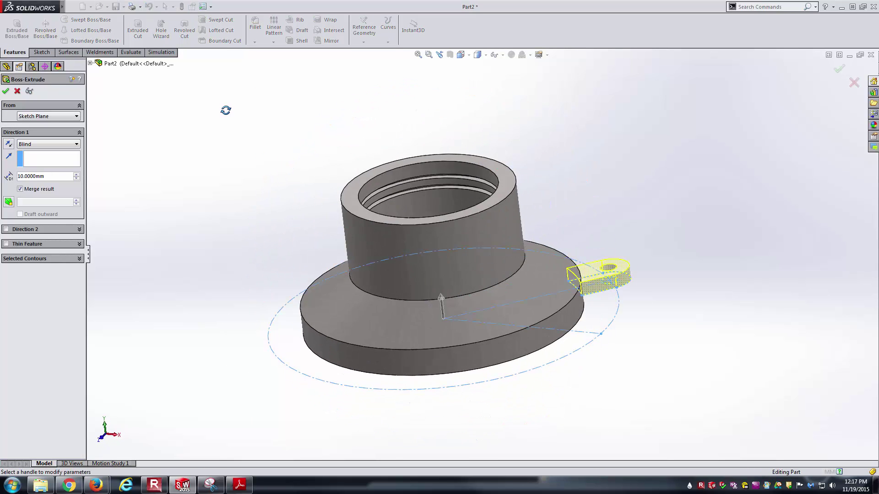
left_click(65, 177)
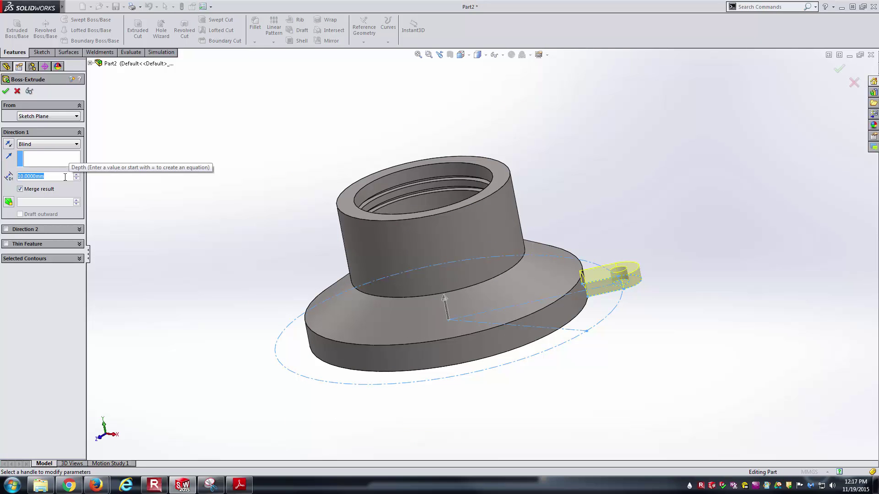
type("=")
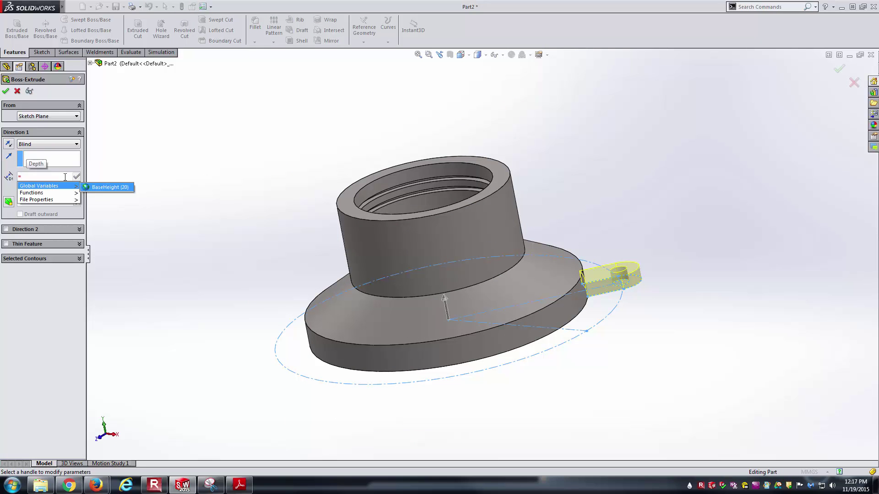
Step: Extrude the lug sketch as a blind boss, linking its depth to the global variable BaseHeight
key("Return")
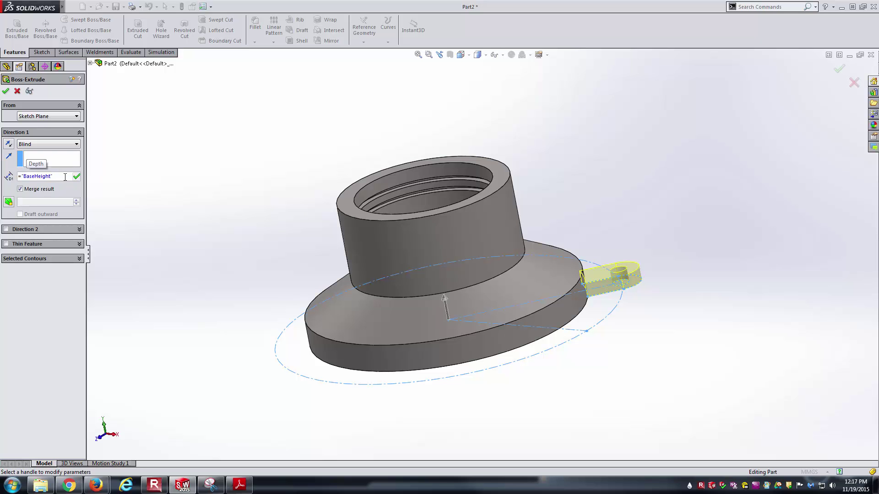
middle_click(255, 187)
middle_click_drag(265, 209, 231, 225)
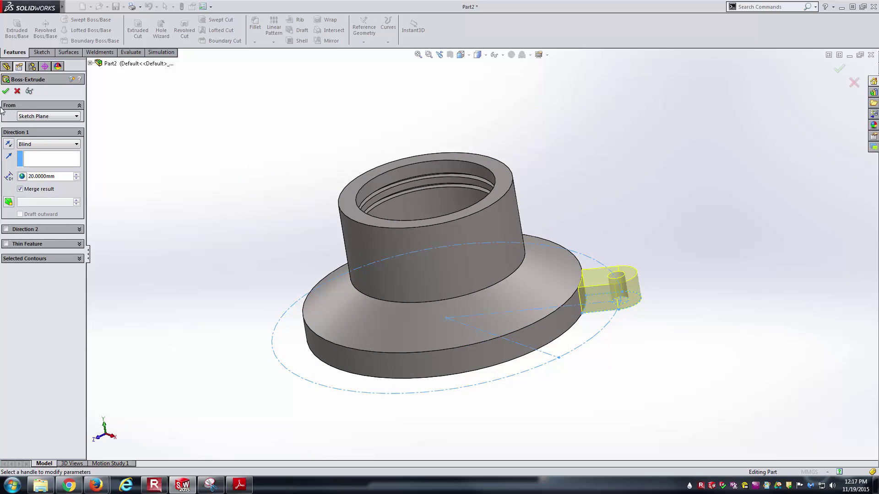
left_click(6, 90)
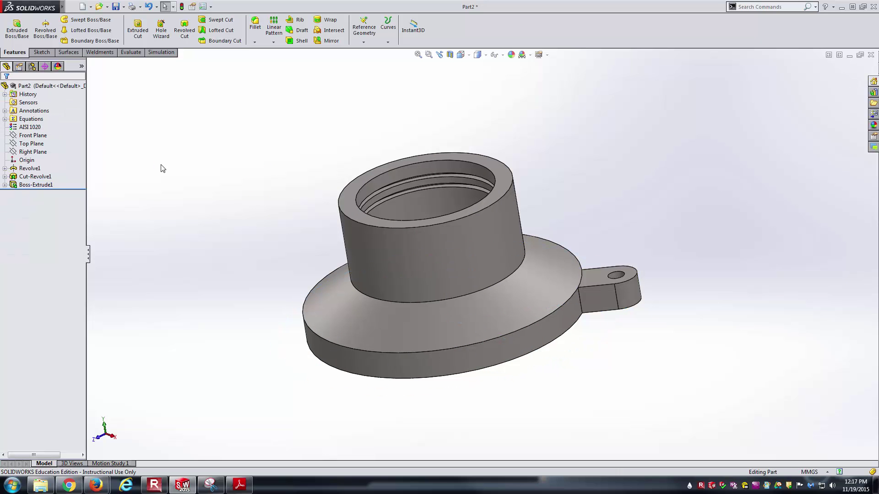
Step: Fillet the two vertical edges where the lug meets the base flange with a 12 mm radius, per the drawing note
key("ctrl+7")
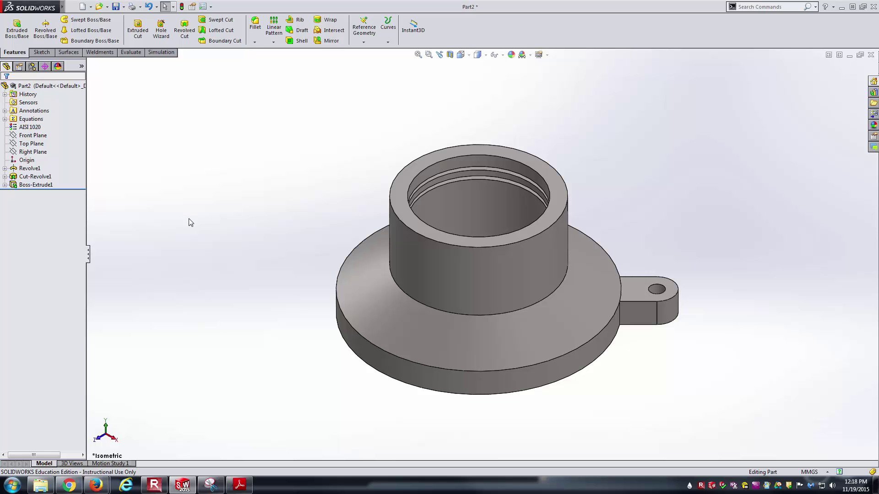
mouse_move(648, 339)
middle_mouse_down()
mouse_move(617, 322)
mouse_move(614, 331)
middle_mouse_up()
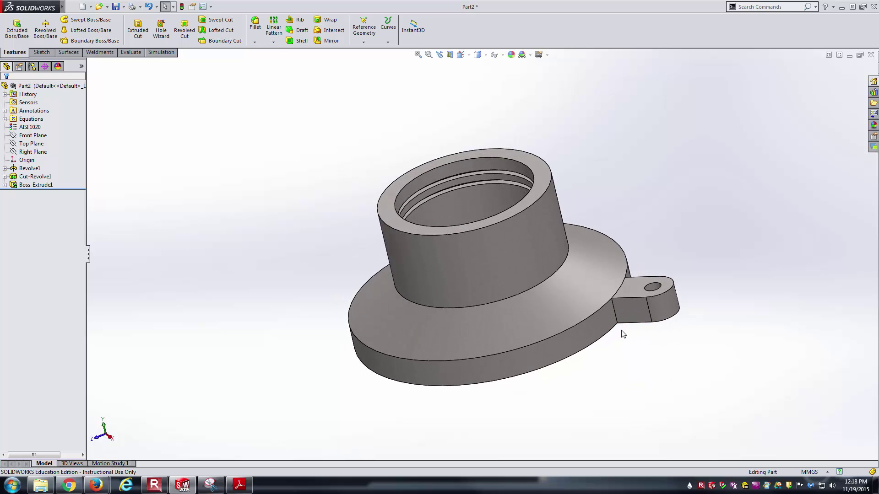
key("alt+Tab")
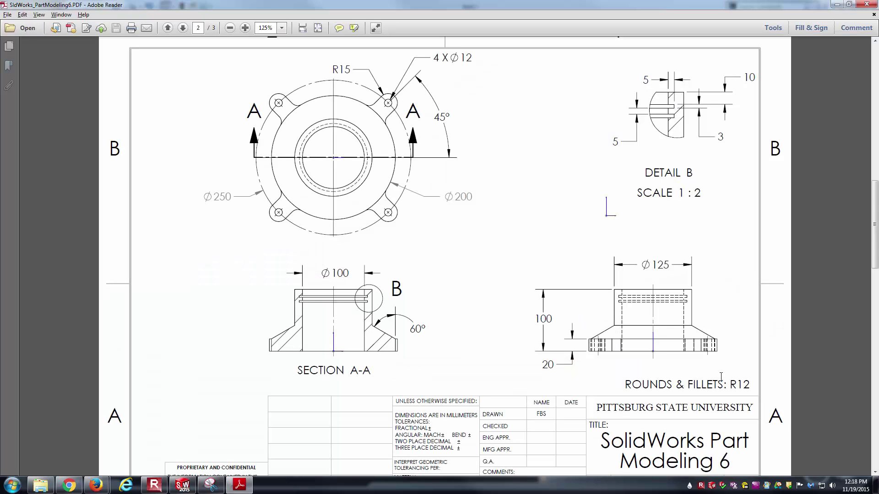
key("alt+Tab")
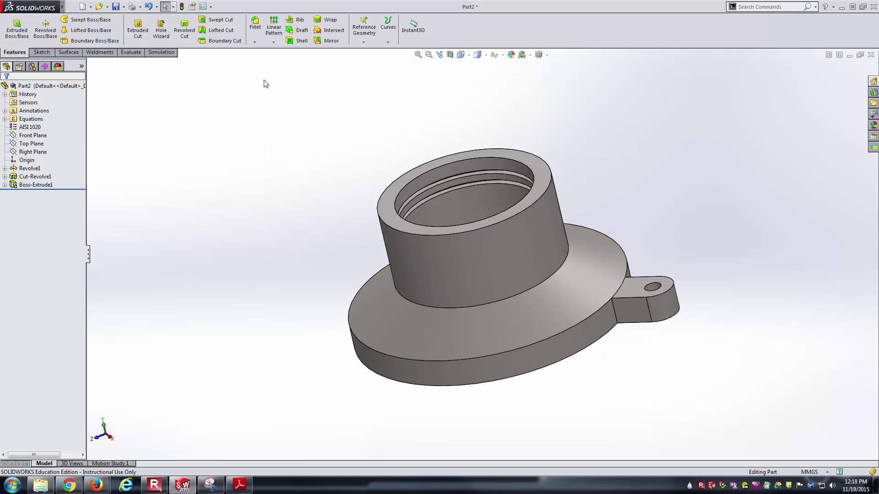
left_click(251, 31)
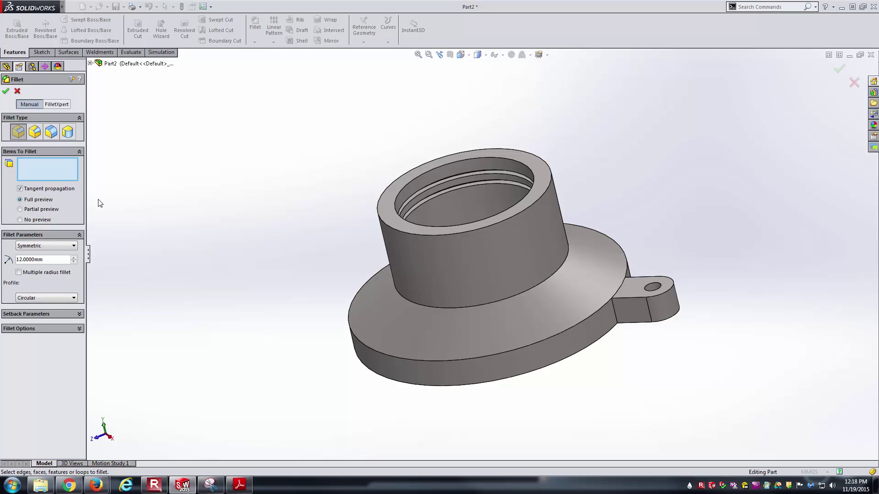
left_click(611, 313)
middle_click_drag(611, 329, 436, 374)
left_click(421, 346)
middle_click_drag(421, 346, 546, 355)
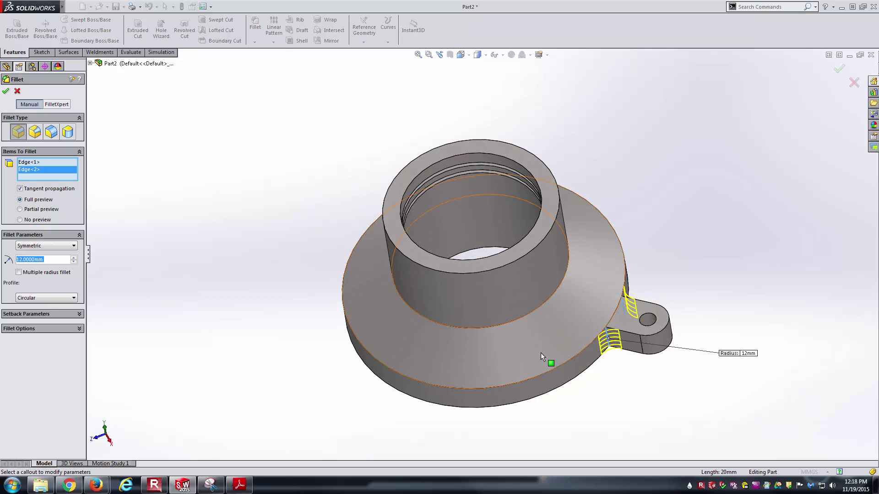
right_click(538, 350)
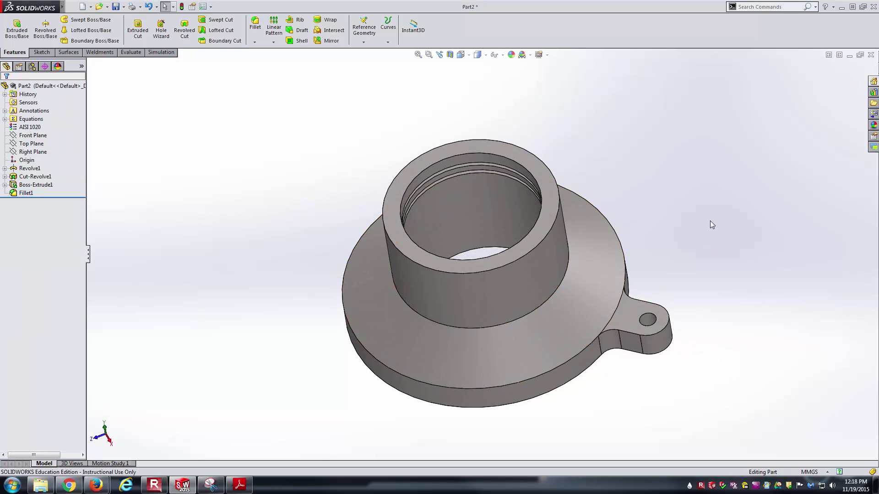
Step: Circular-pattern the lug and its fillets around the cylindrical neck face, with 4 equally spaced instances over 360 degrees
key("ctrl+7")
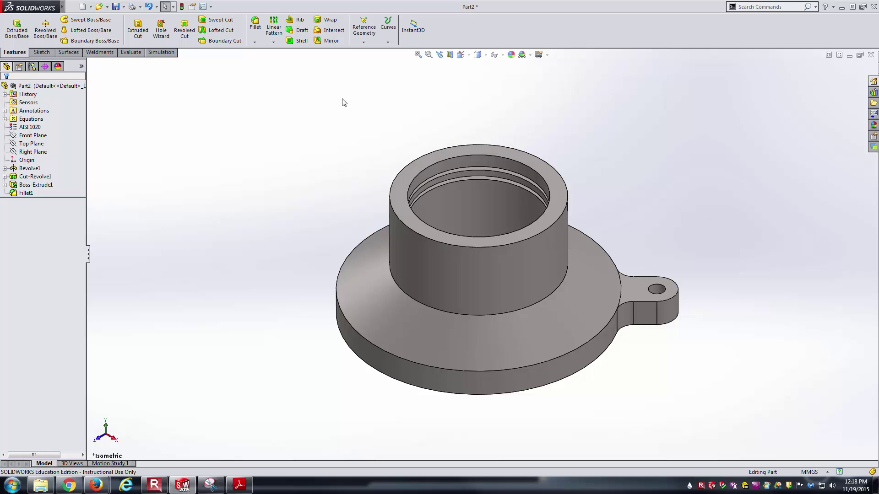
left_click(273, 42)
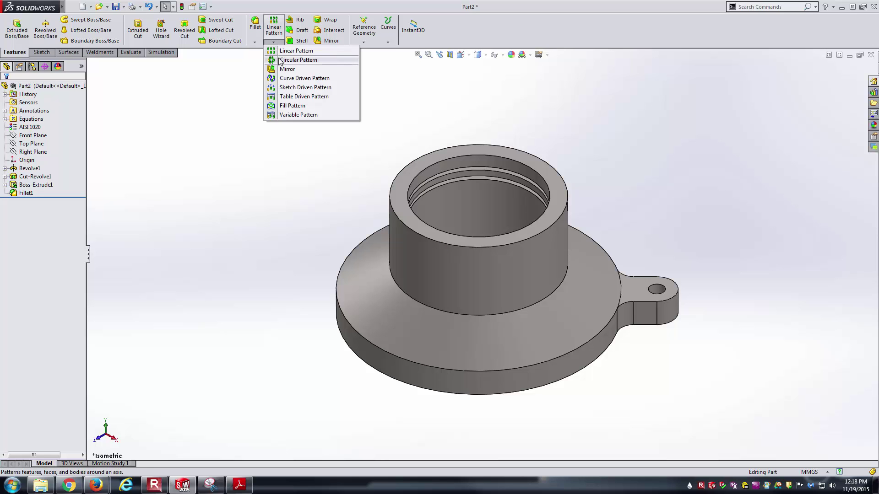
left_click(298, 59)
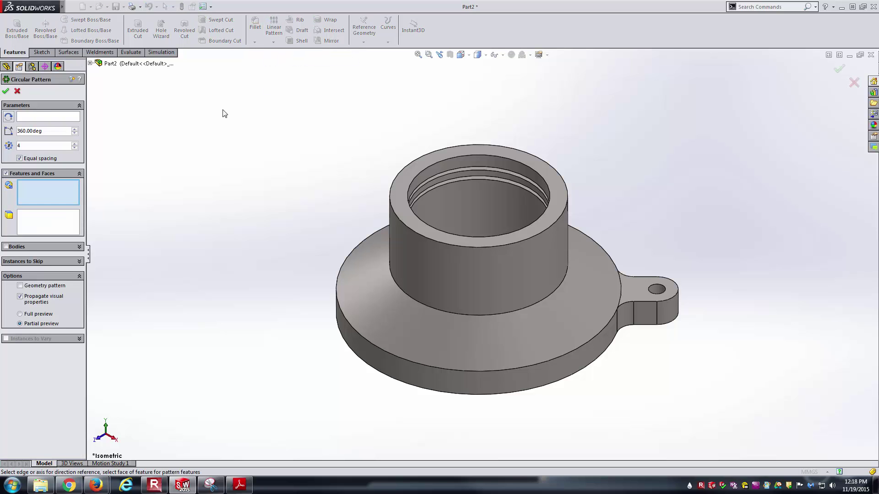
left_click(37, 117)
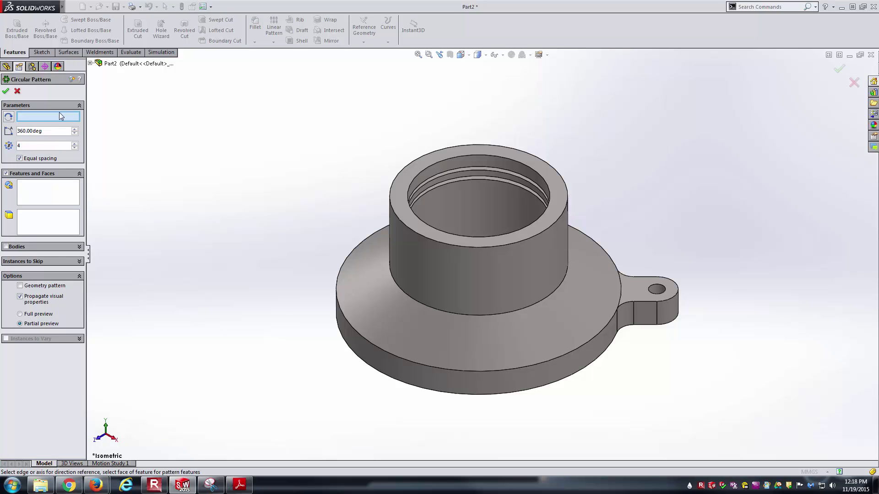
left_click(441, 280)
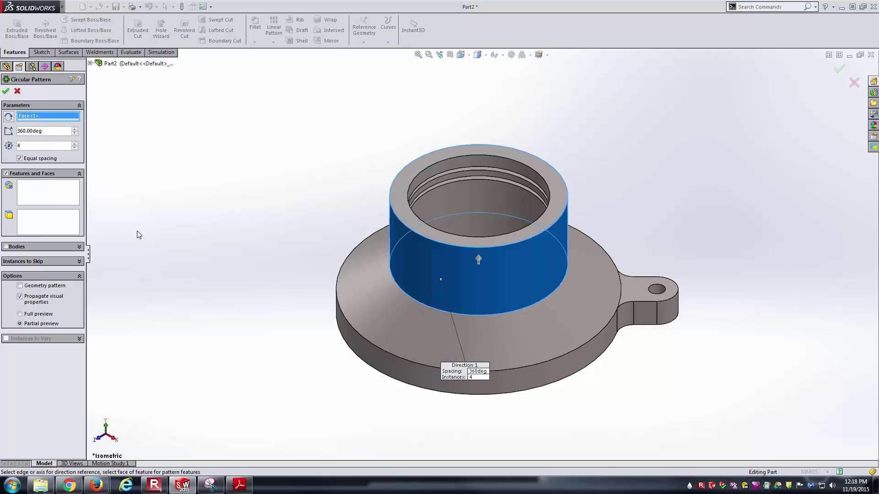
left_click(61, 197)
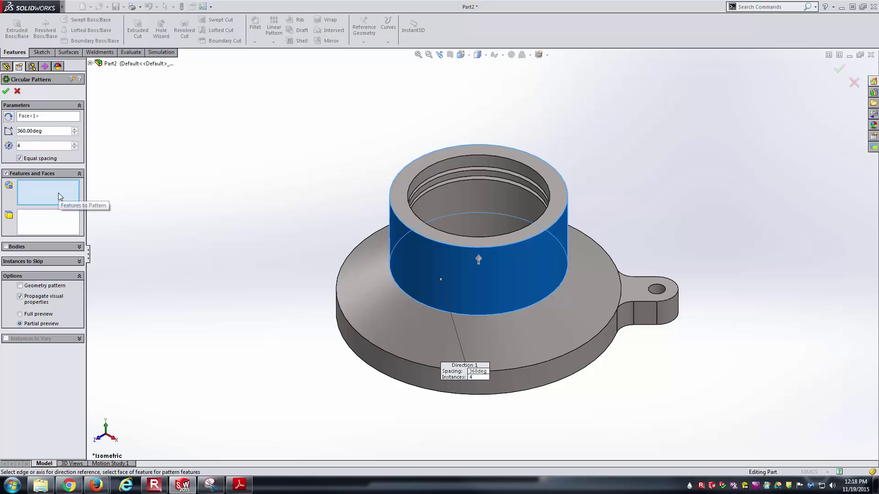
left_click(649, 312)
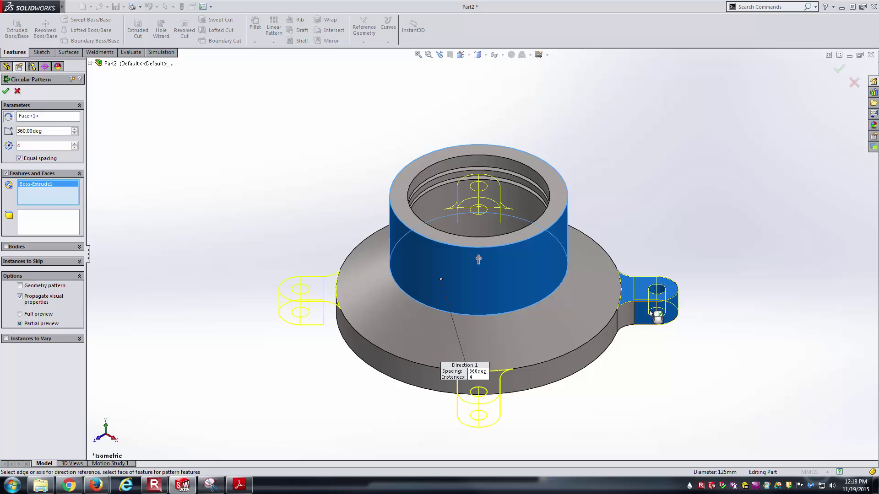
left_click(627, 321)
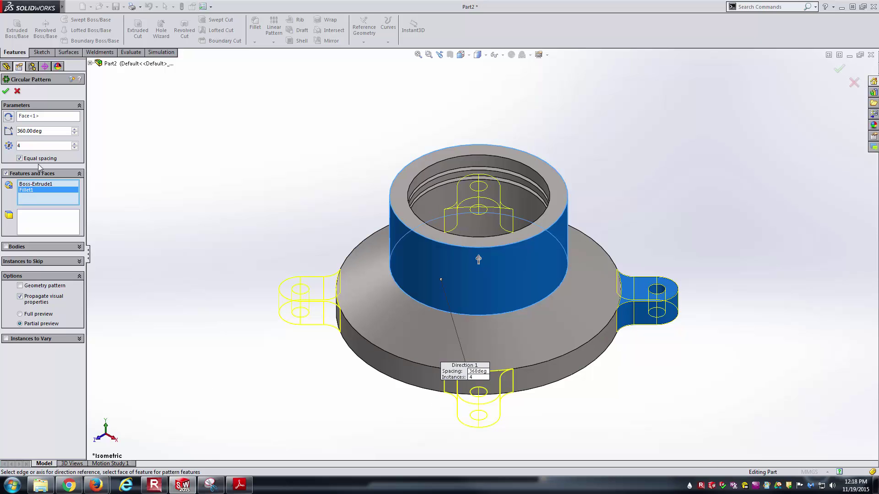
key("Return")
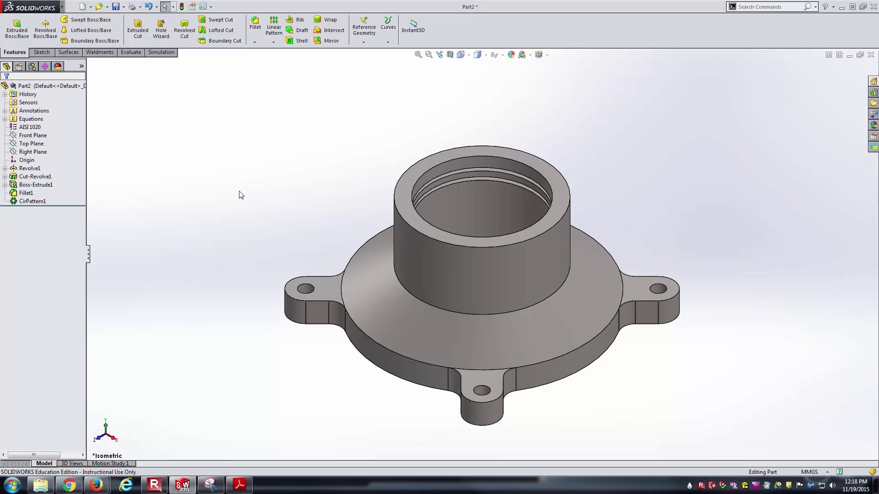
Step: Inspect the patterned part from above and compare it with the DEFAULT view on sheet 1 of the PDF drawing in Adobe Reader
middle_click_drag(245, 191, 241, 270)
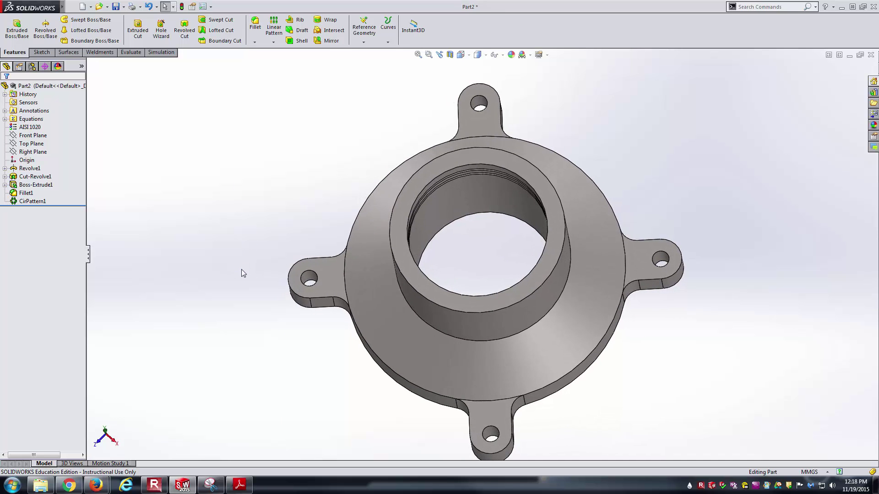
key("ctrl+7")
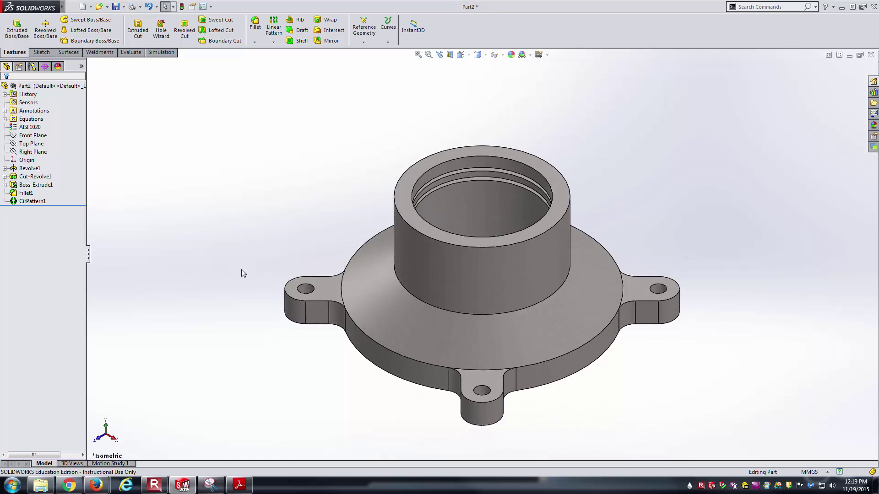
key("alt+Tab")
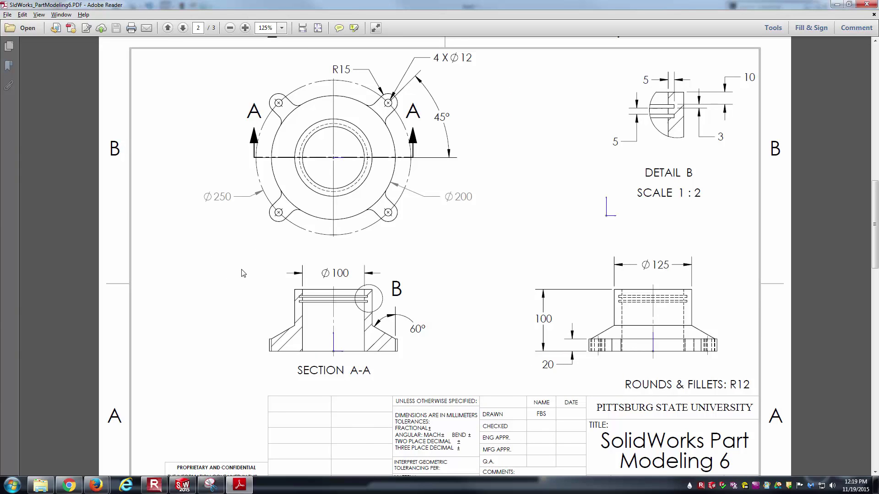
scroll(244, 274, "down", 1, "ctrl")
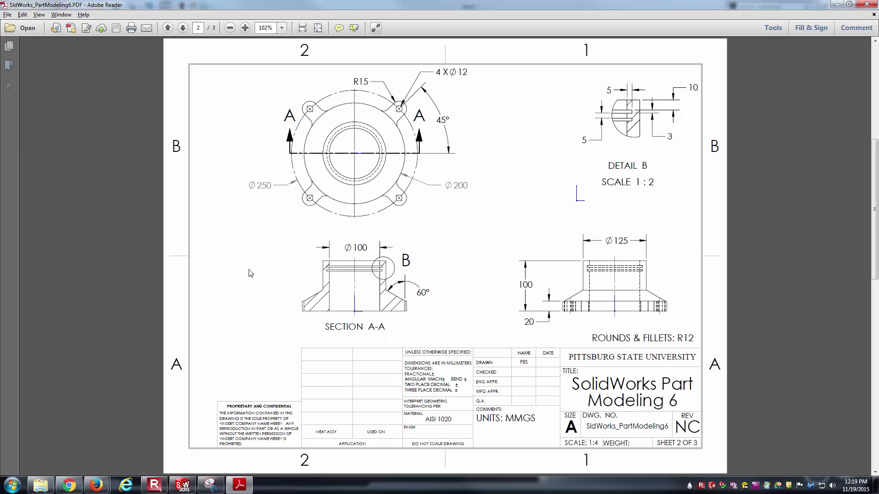
scroll(247, 270, "up", 2)
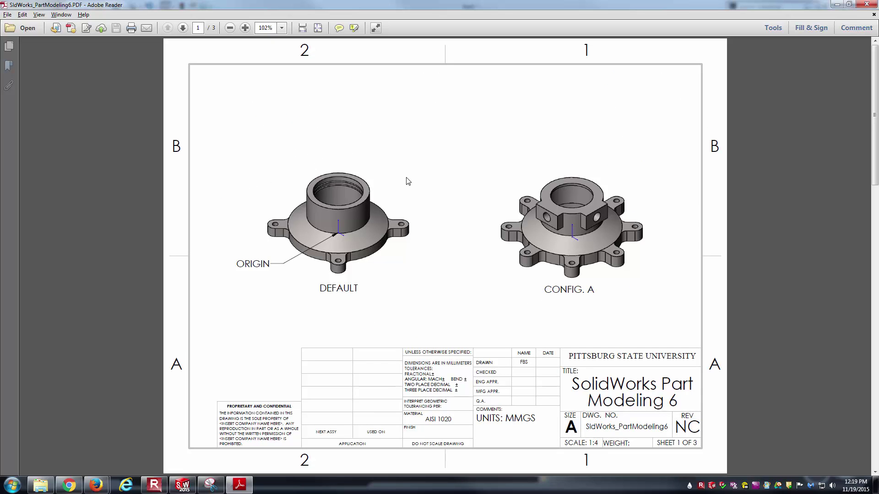
key("alt+Tab")
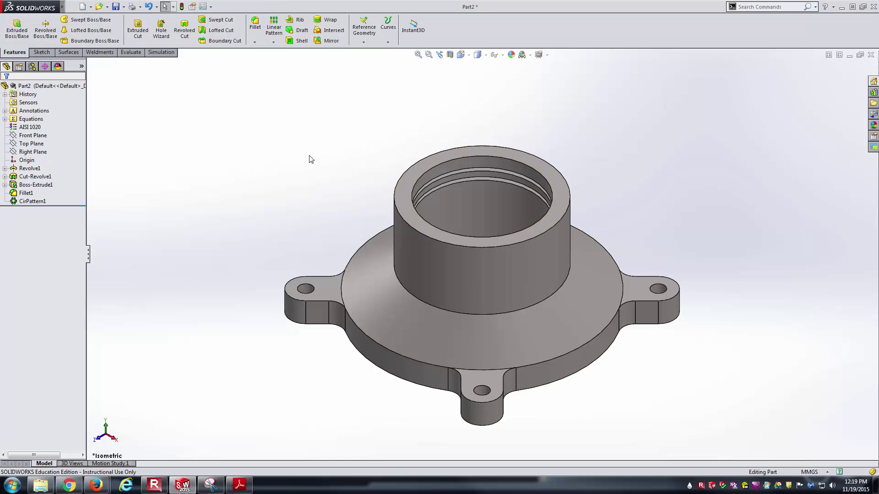
Step: Evaluate the mass properties of the finished default part
left_click(133, 53)
left_click(64, 29)
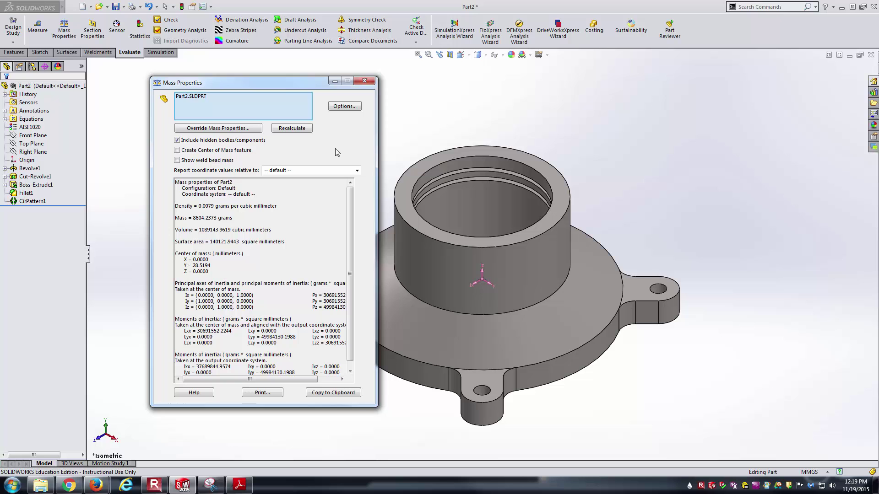
key("Escape")
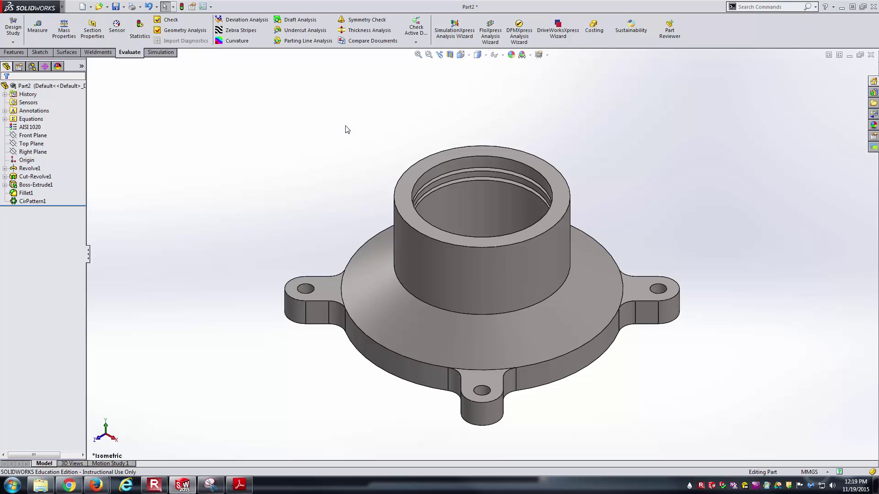
Step: Add a part configuration named "Config. A", as labelled on the drawing, and link display states to configurations
key("alt+Tab")
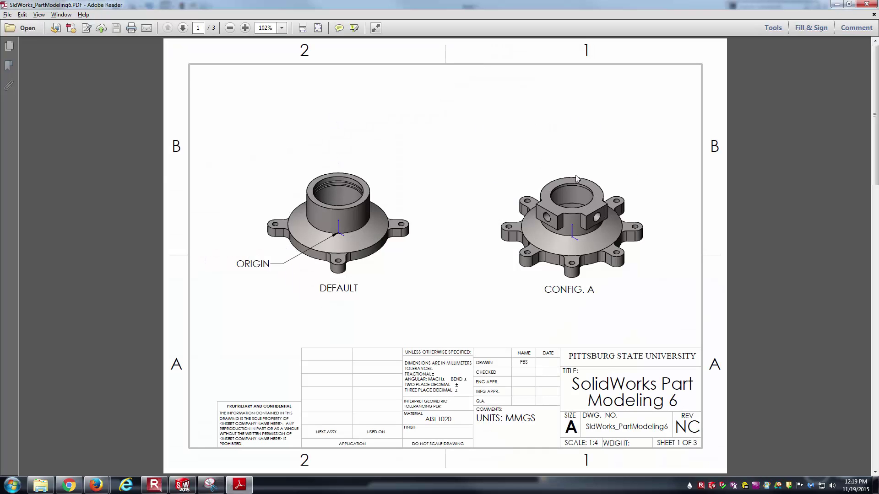
key("alt+Tab")
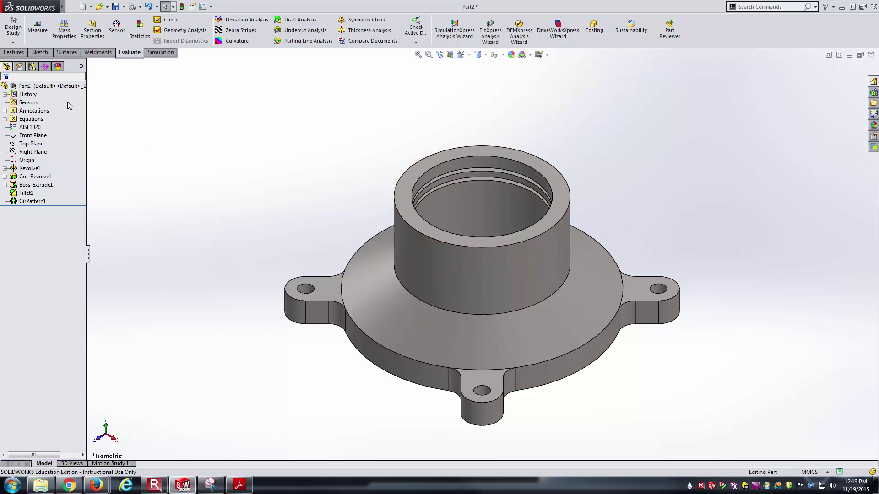
left_click(32, 66)
right_click(45, 87)
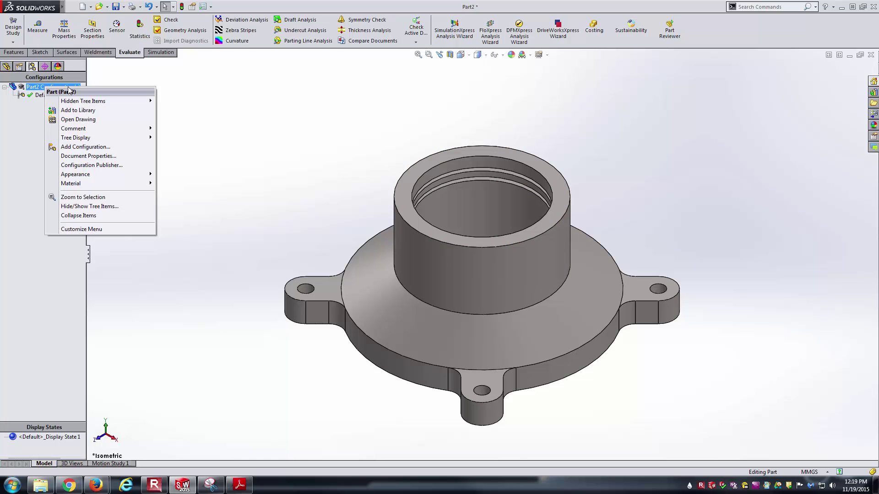
left_click(87, 147)
type("Config. A")
key("Return")
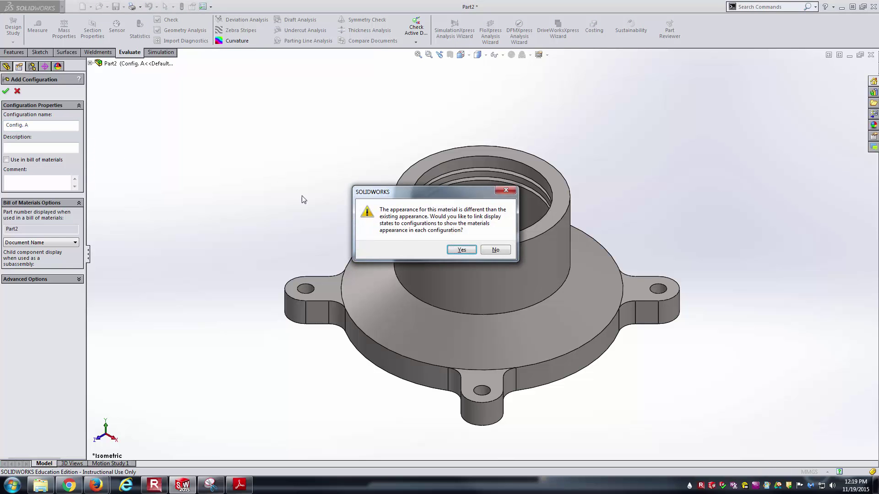
left_click(461, 250)
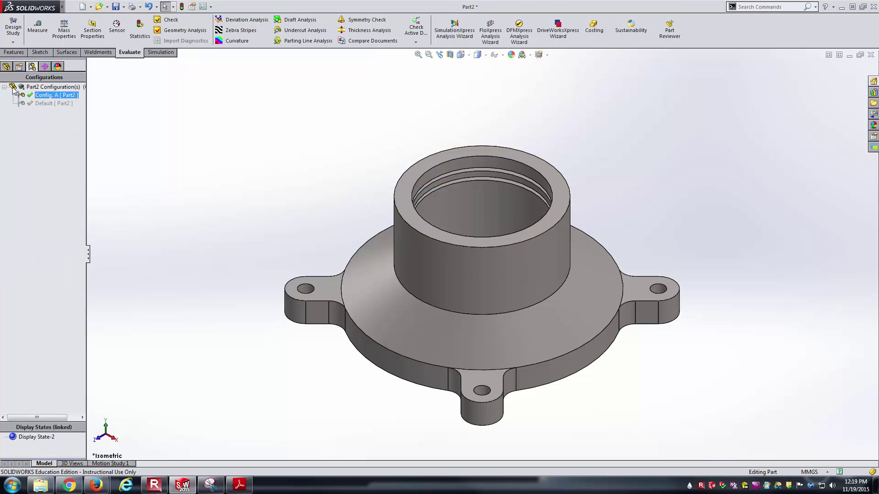
left_click(6, 68)
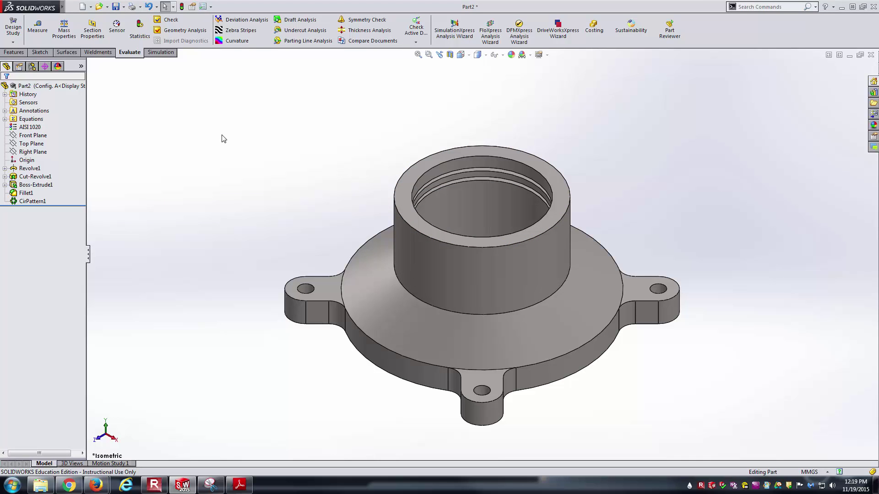
Step: Switch to the PDF drawing in Adobe Reader and examine sheet 3 for the Config. A dimensions and pattern note
key("alt+Tab")
scroll(220, 137, "down", 1)
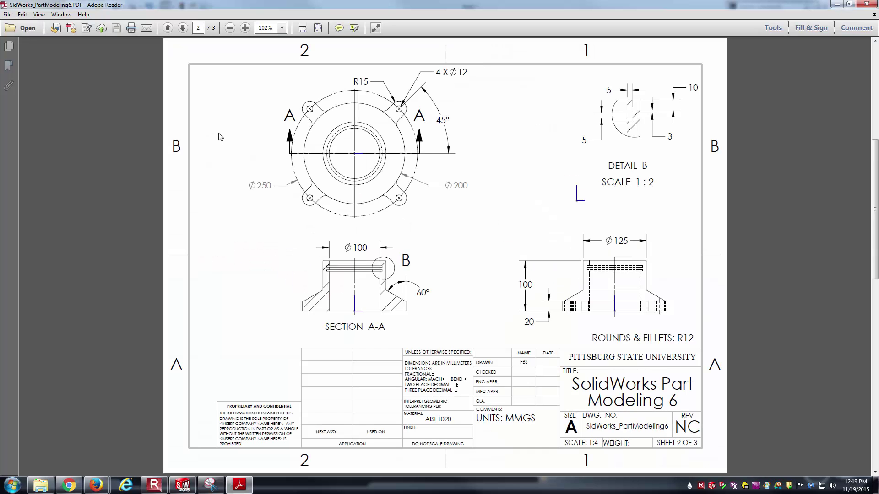
scroll(276, 149, "down", 1)
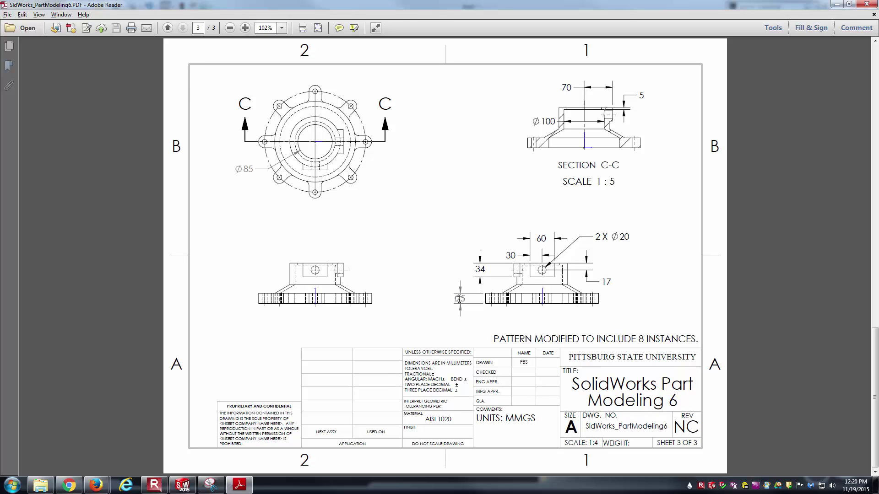
Step: Switch back to SolidWorks and set the BaseHeight global variable to 25 in the Config. A equations
key("alt+Tab")
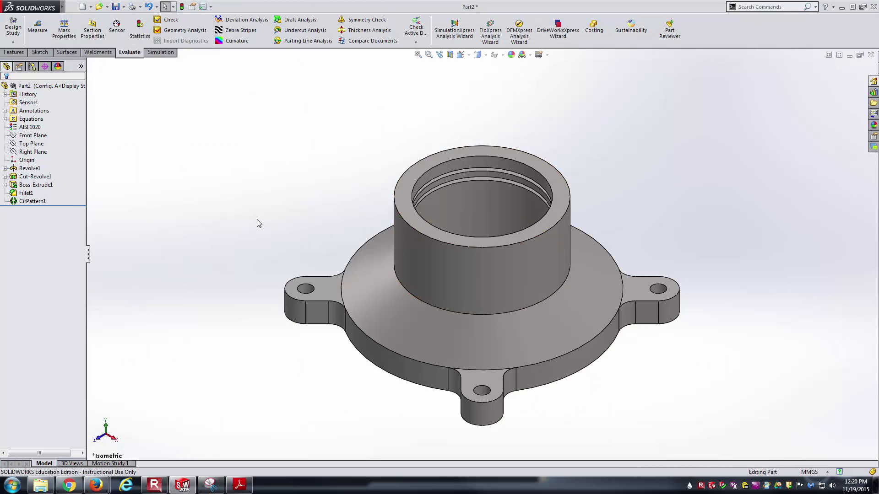
left_click(14, 119)
right_click(26, 120)
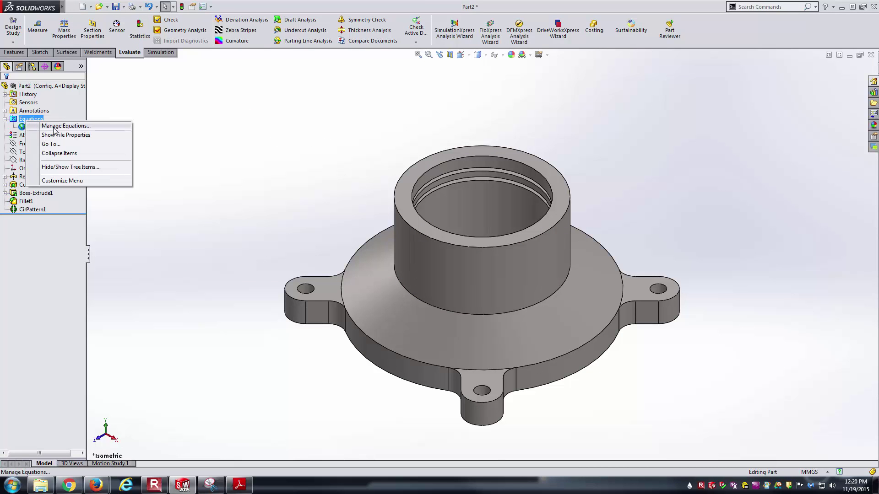
left_click(54, 127)
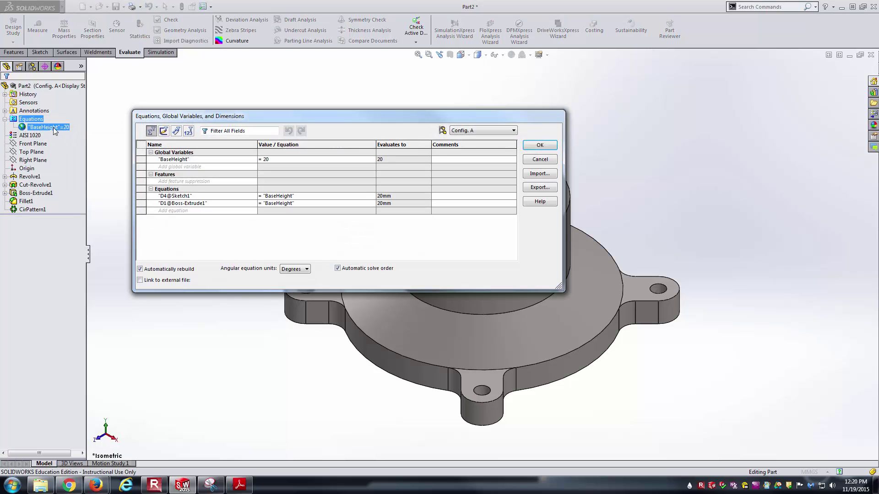
left_click(484, 133)
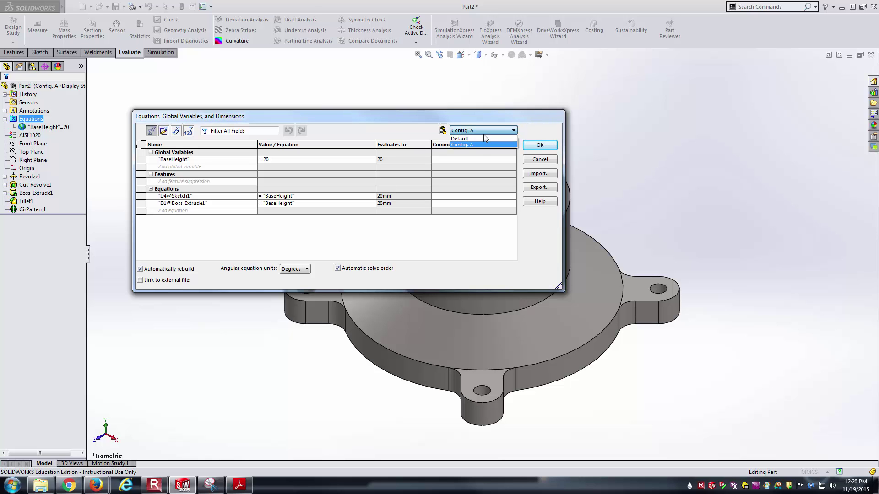
left_click(485, 130)
left_click(293, 158)
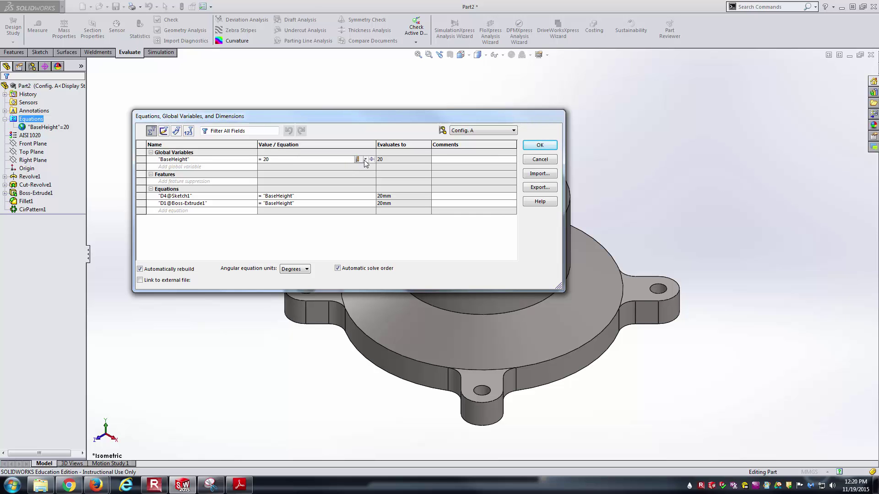
key("BackSpace")
key("BackSpace")
key("BackSpace")
type("25")
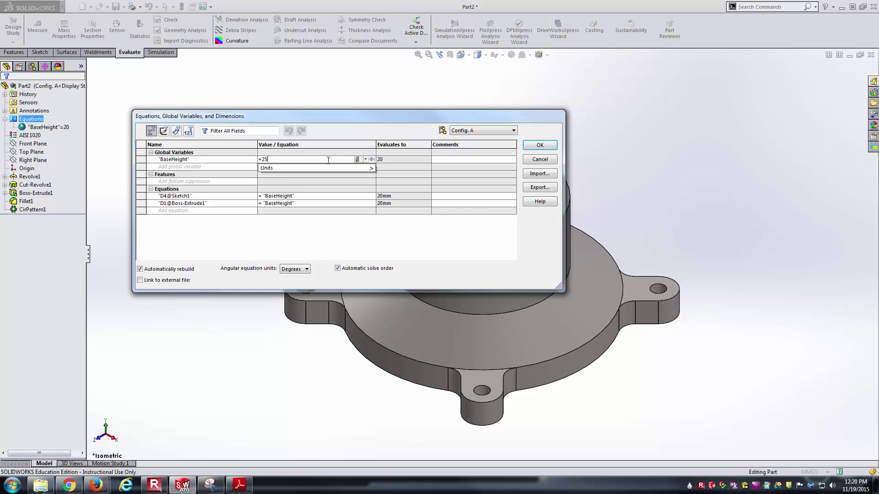
Step: Limit the BaseHeight value to this configuration only and accept the equation changes
left_click(365, 159)
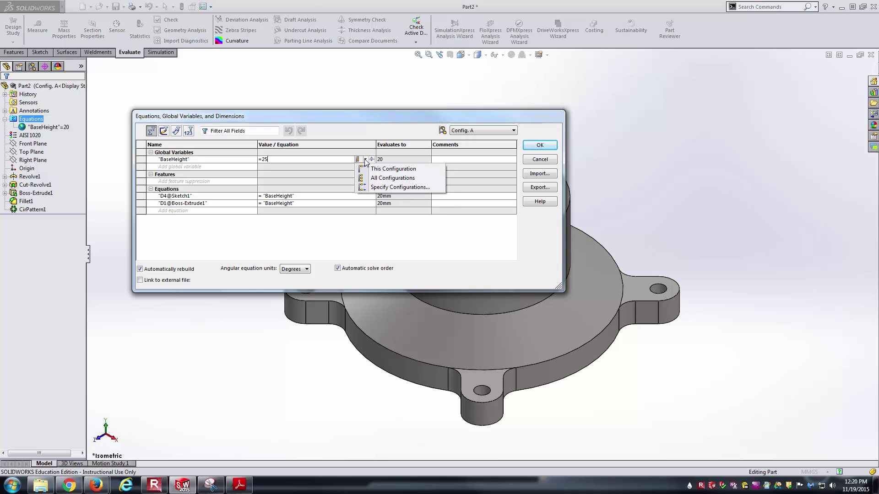
left_click(378, 169)
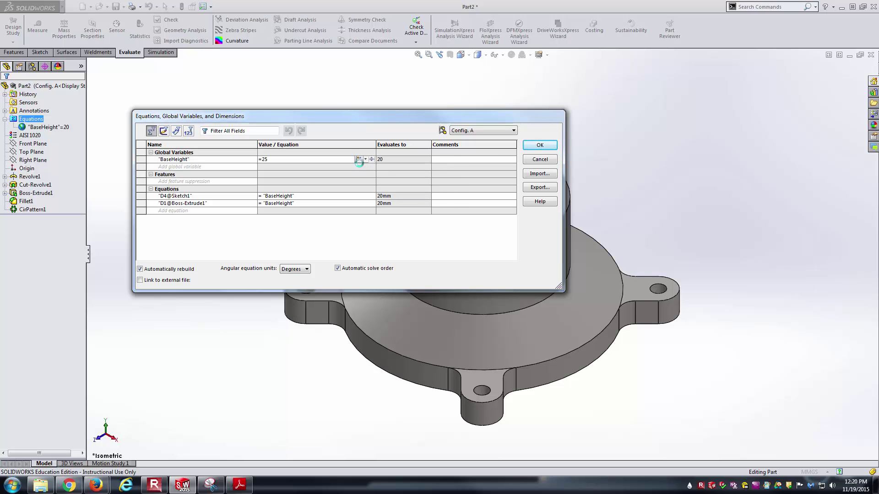
key("Return")
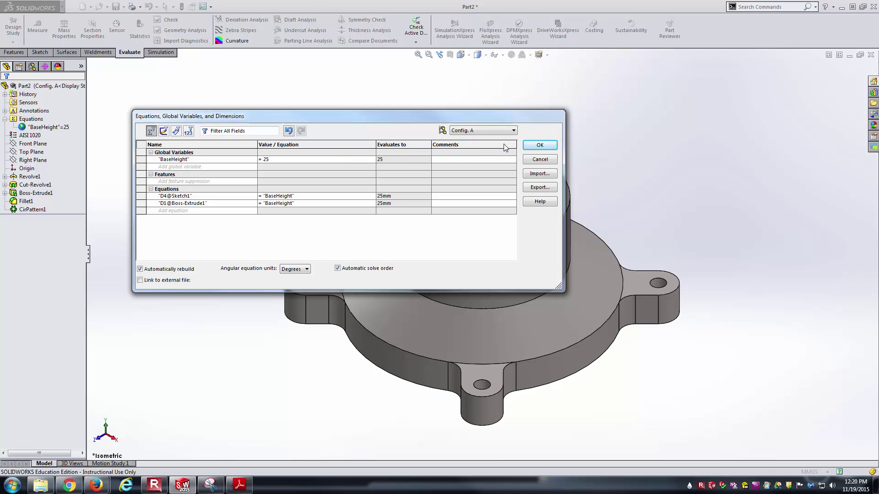
left_click(538, 147)
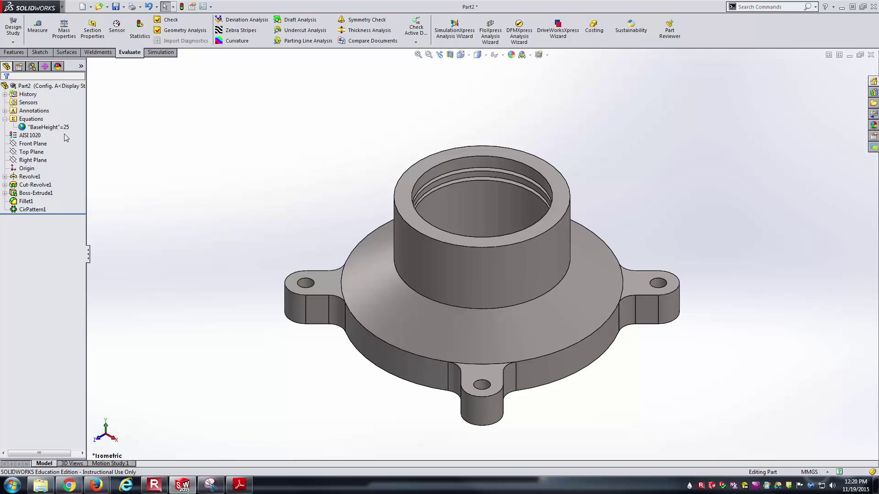
Step: Activate the Default configuration and check its BaseHeight value among the equations
left_click(32, 66)
left_click(56, 103)
double_click(56, 104)
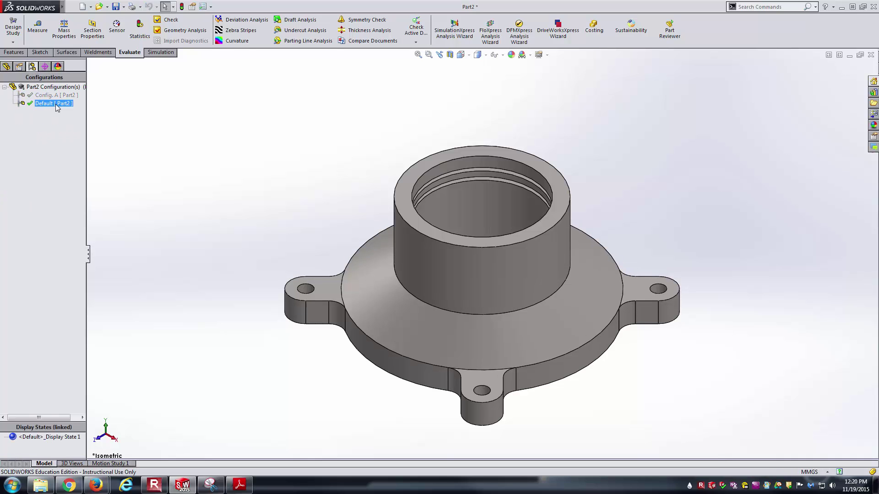
left_click(6, 67)
left_click(4, 119)
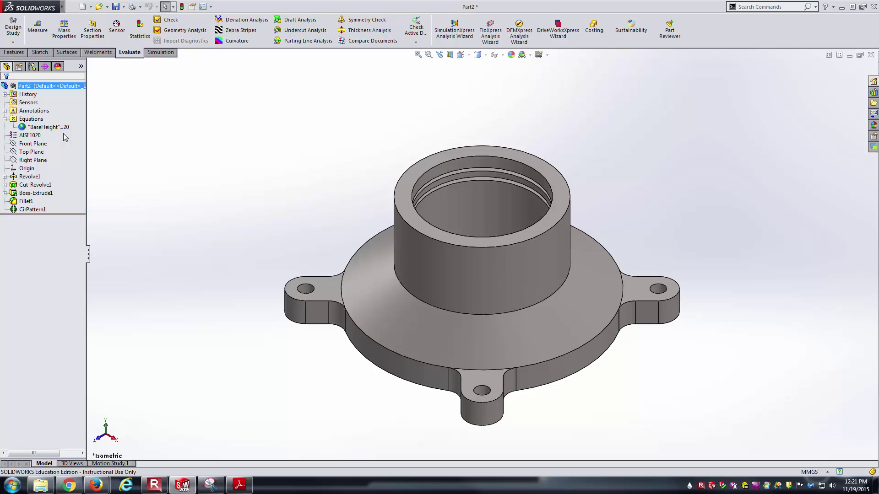
Step: Reactivate Config. A and check its BaseHeight value among the equations
left_click(32, 67)
left_click(27, 97)
double_click(27, 96)
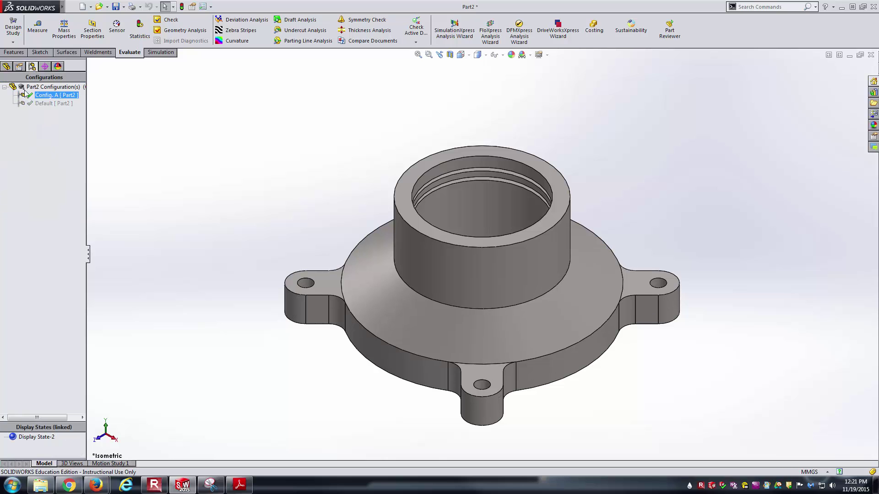
left_click(7, 66)
left_click(6, 119)
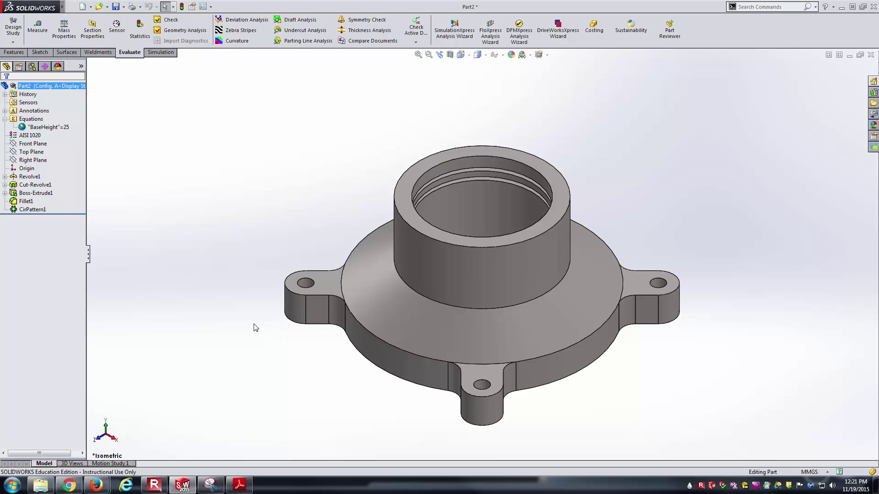
Step: Consult sheet 3 in Adobe Reader, return to SolidWorks, and suppress Cut-Revolve1 for Config. A only, leaving Default unsuppressed
left_click(242, 484)
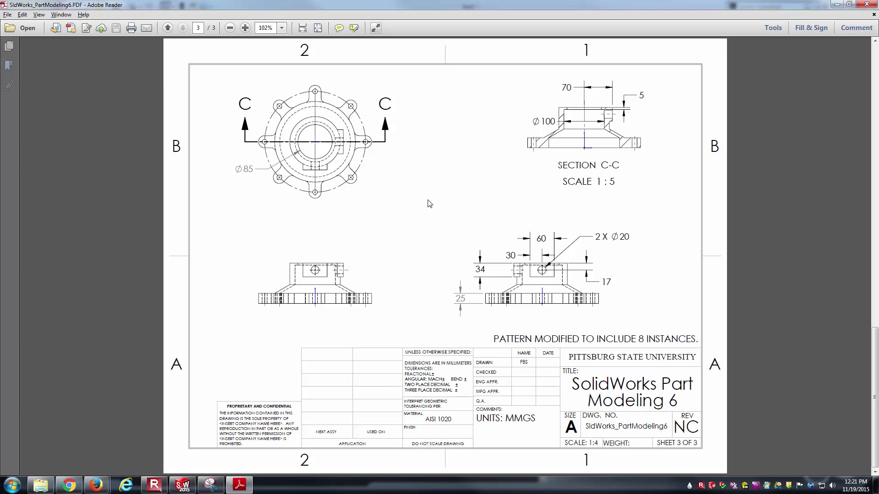
key("alt+Tab")
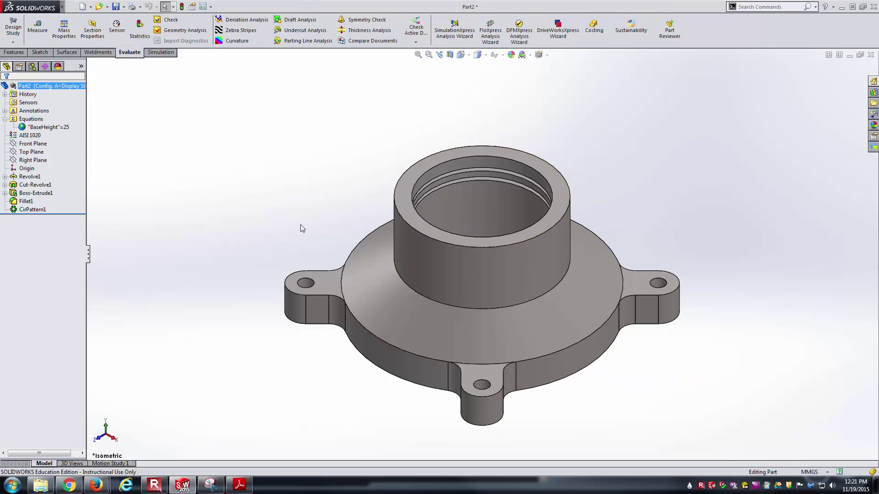
left_click(36, 186)
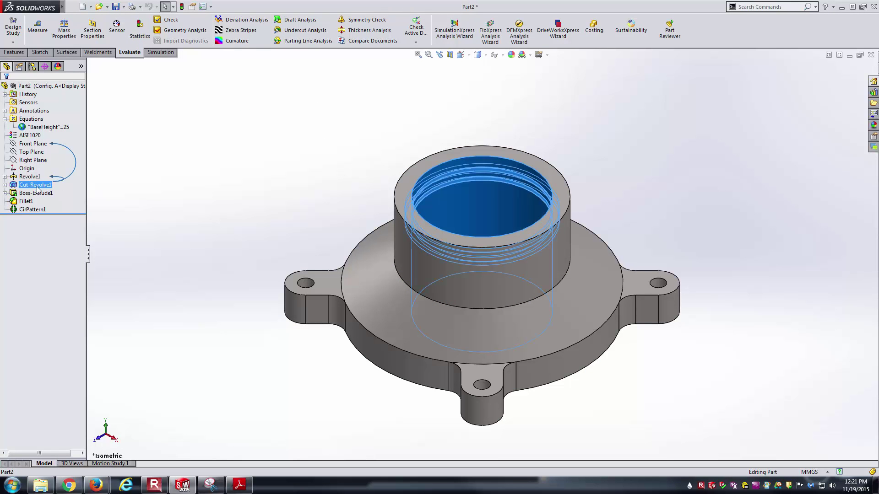
right_click(38, 189)
left_click(75, 220)
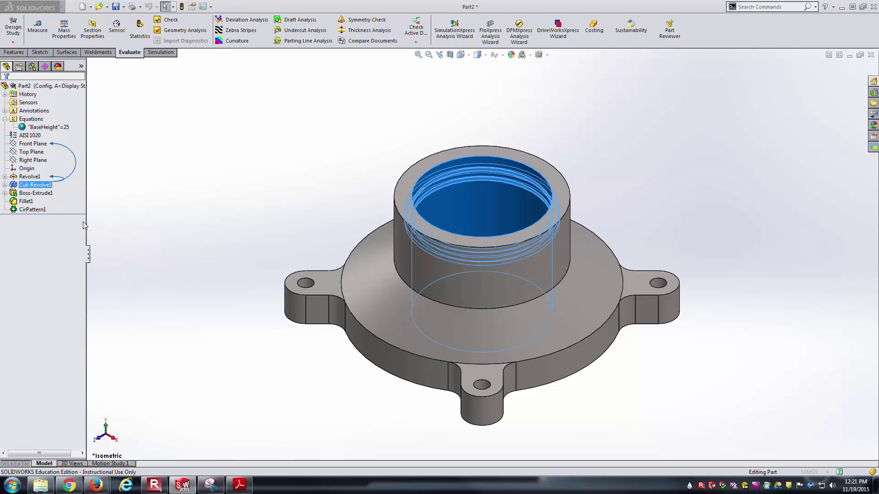
left_click(193, 91)
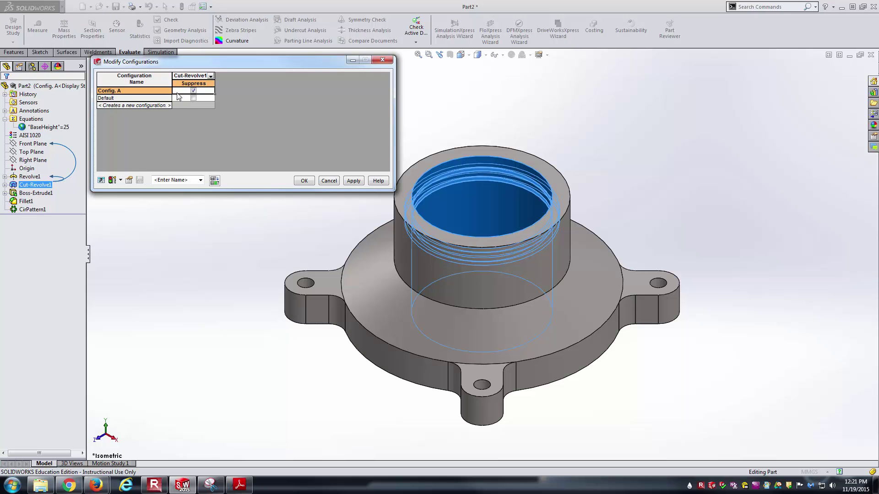
left_click(305, 181)
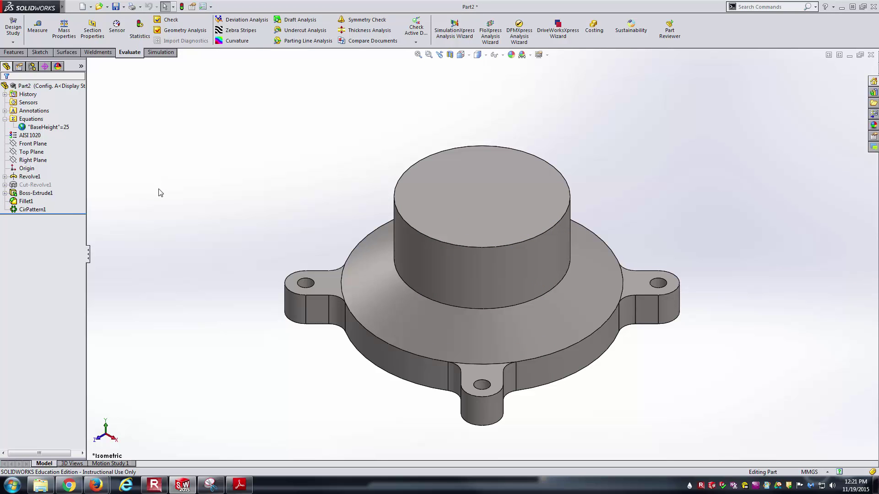
Step: Inspect the uncut part from the front and in isometric, and examine Section C-C on sheet 3 in Adobe Reader
middle_click_drag(151, 176, 195, 176)
key("ctrl+1")
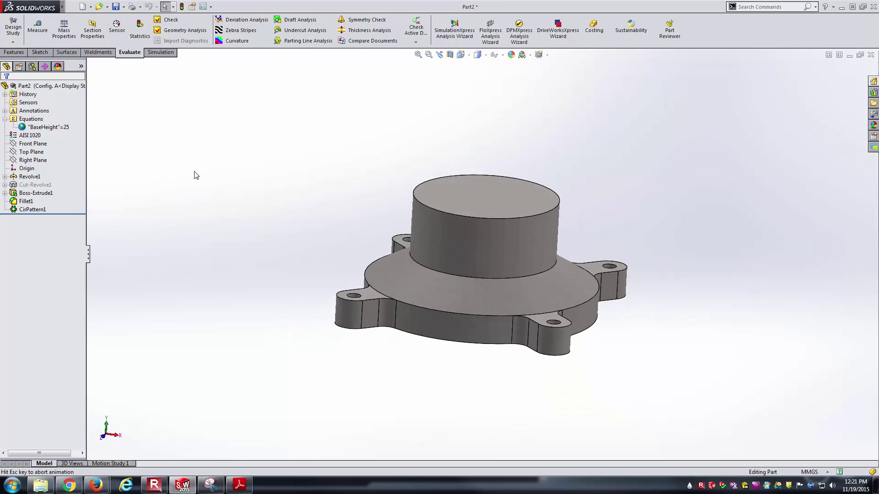
key("ctrl+7")
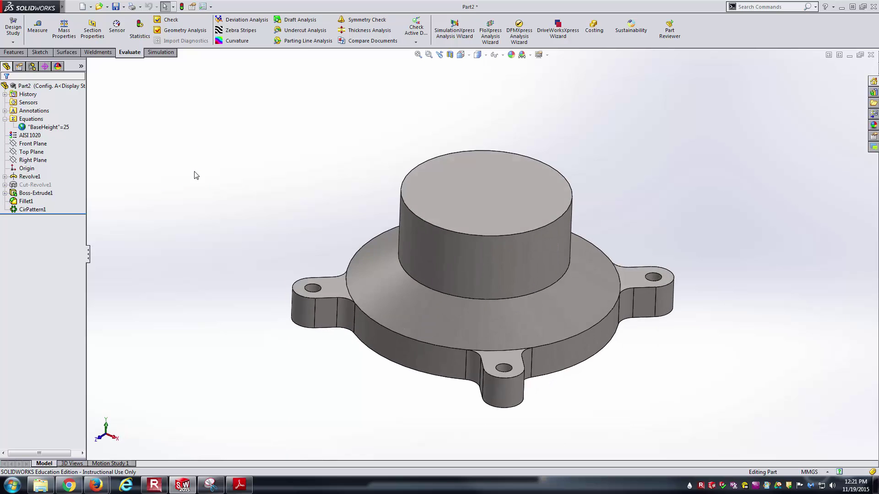
key("alt+Tab")
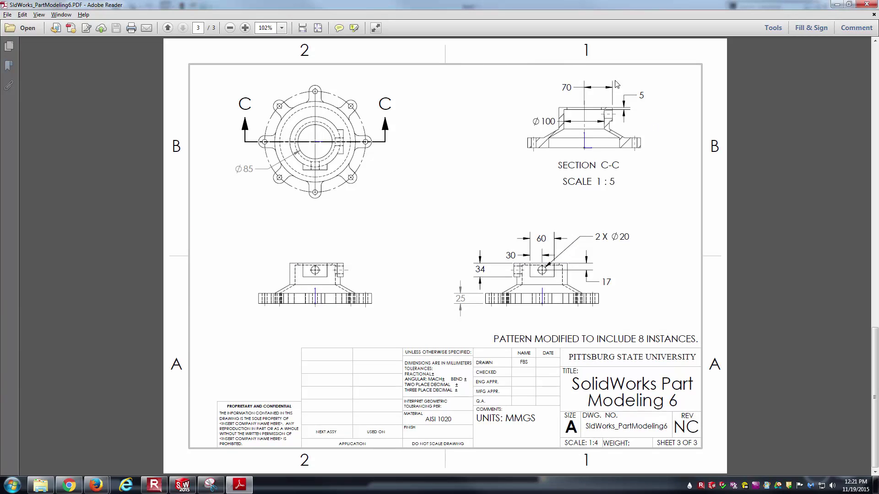
scroll(675, 107, "up", 3, "ctrl")
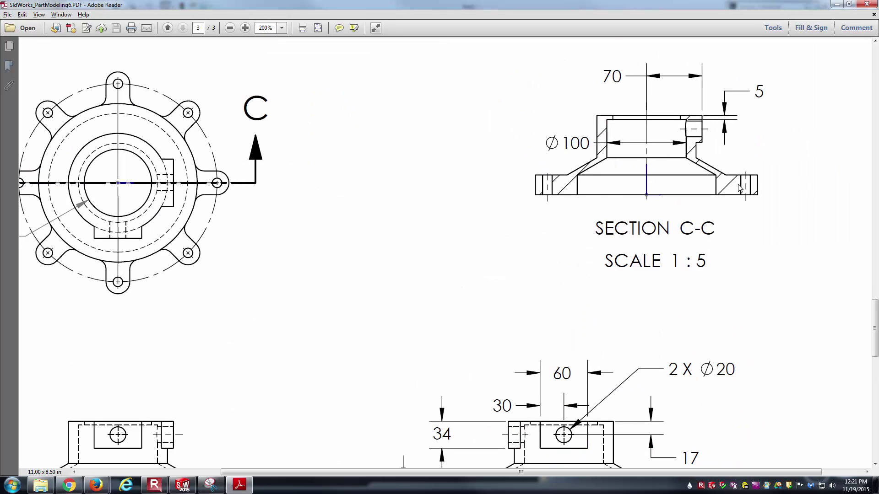
key("alt+Tab")
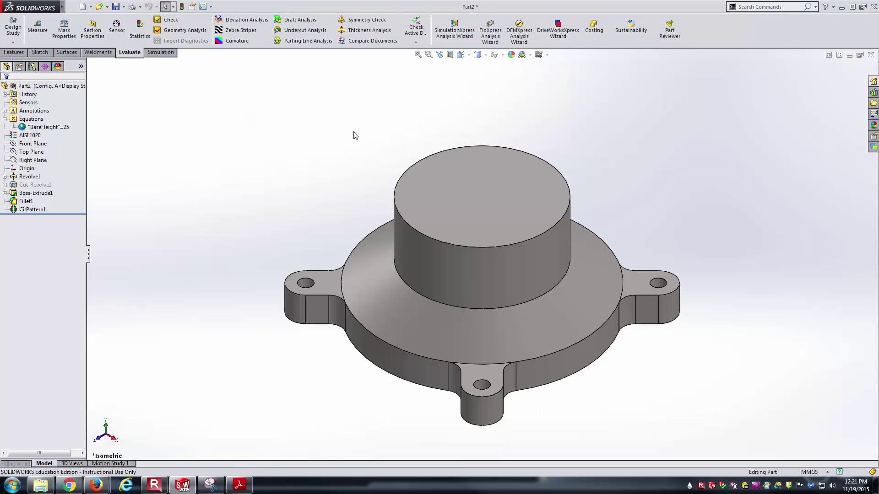
Step: Start a sketch on the Front Plane, show the model with hidden lines visible, and recheck Section C-C in Adobe Reader
left_click(34, 144)
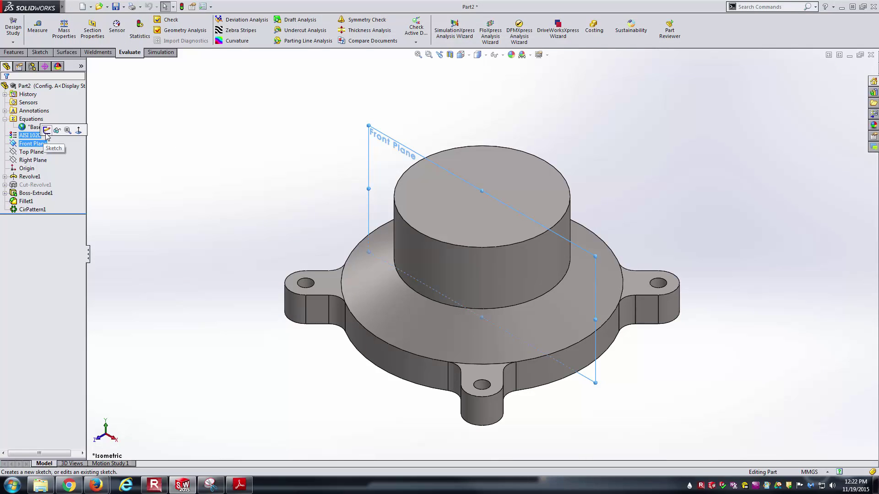
left_click(47, 131)
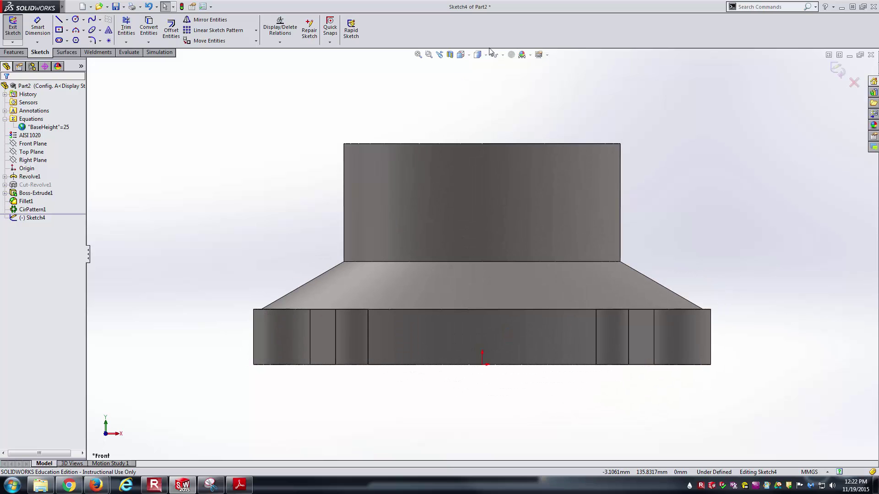
left_click(477, 57)
left_click(477, 100)
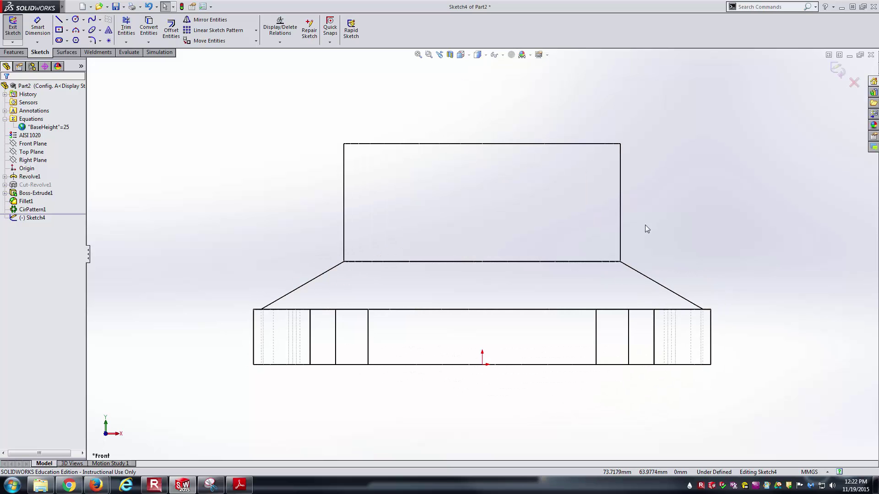
scroll(644, 229, "down", 1)
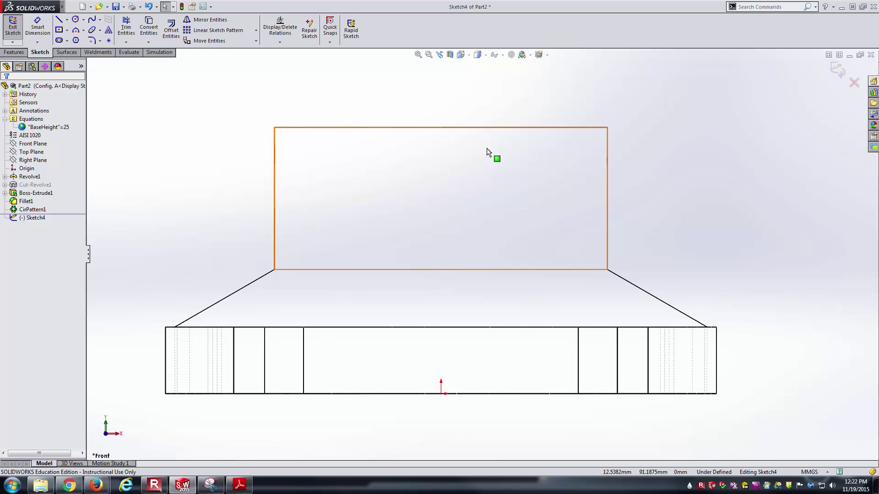
key("alt+Tab")
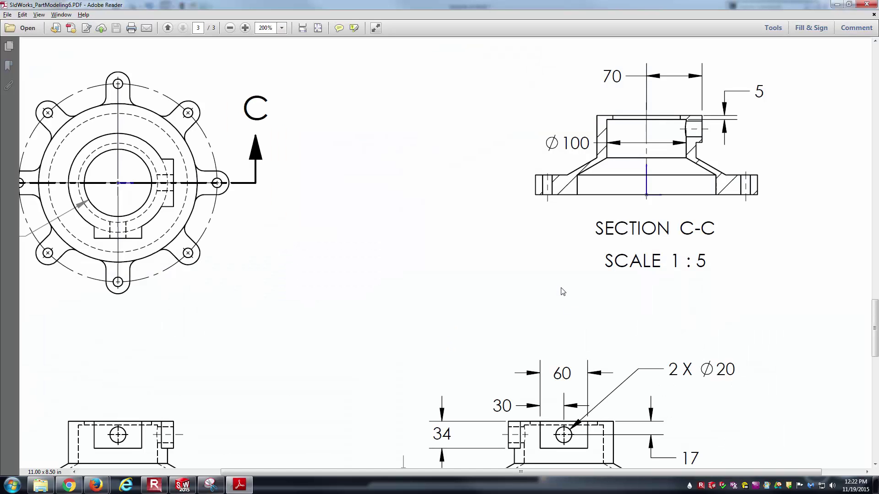
key("alt+Tab")
Step: Sketch a vertical centerline extending downward from the origin
left_click(66, 20)
left_click(83, 39)
left_click(441, 393)
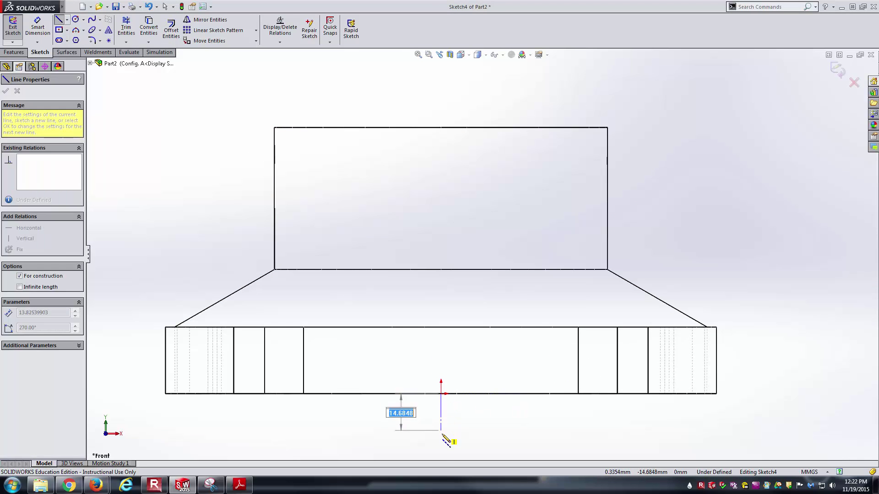
left_click(441, 439)
key("Escape")
Step: Check Section C-C in Adobe Reader, return to SolidWorks, and sketch a vertical line from the origin up to the part's top edge
key("alt+Tab")
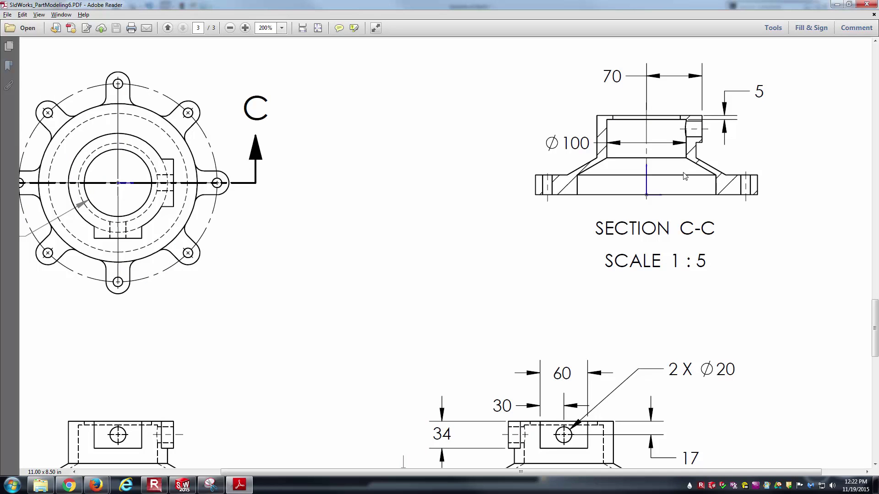
key("alt+Tab")
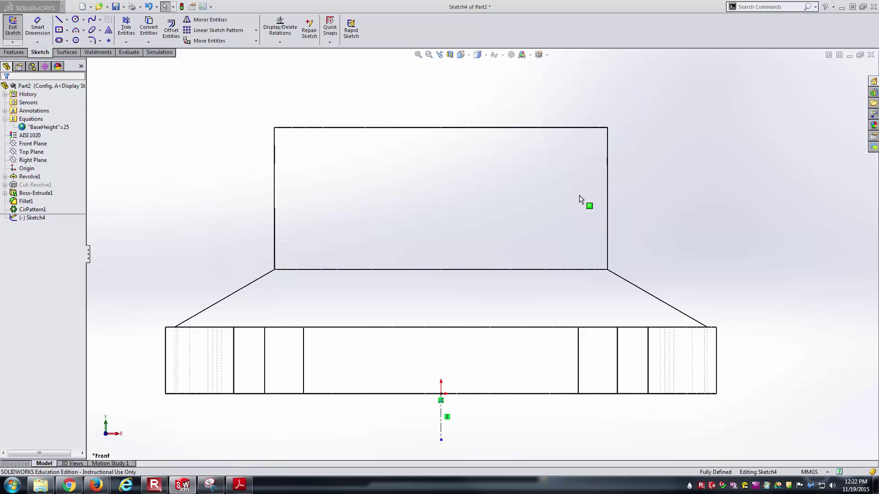
key("l")
left_click(441, 393)
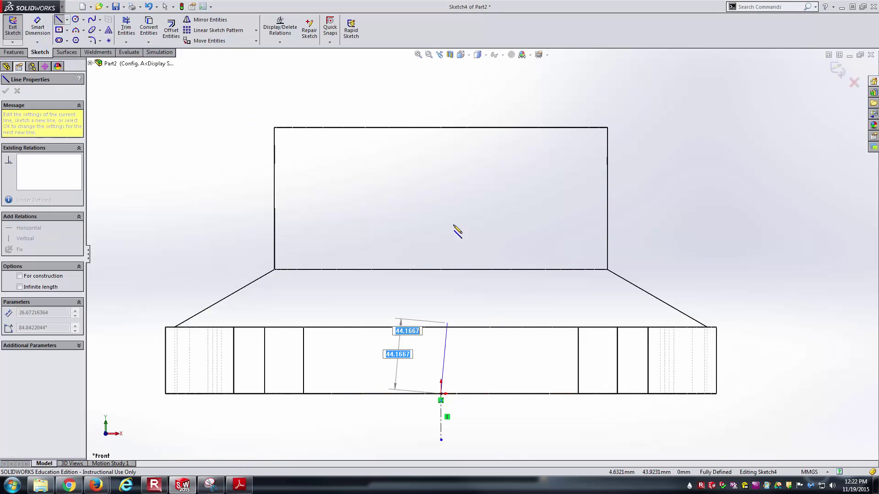
left_click(447, 138)
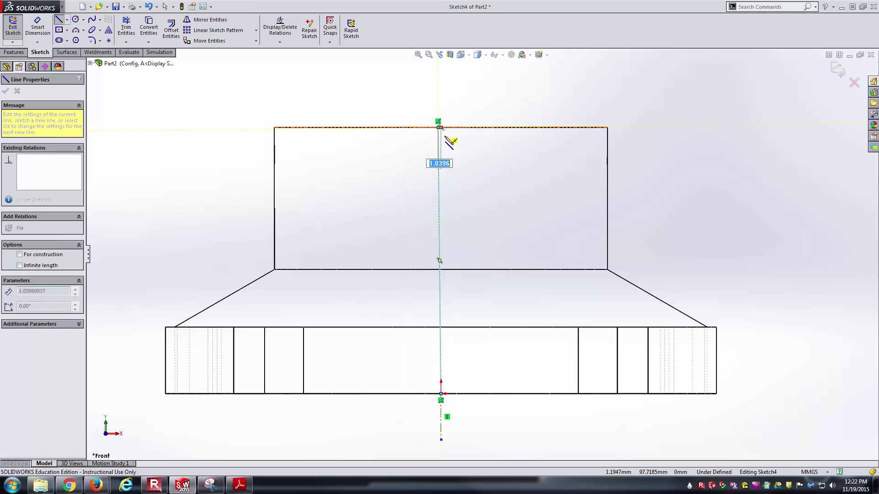
key("Escape")
left_click(438, 154)
left_click(472, 116)
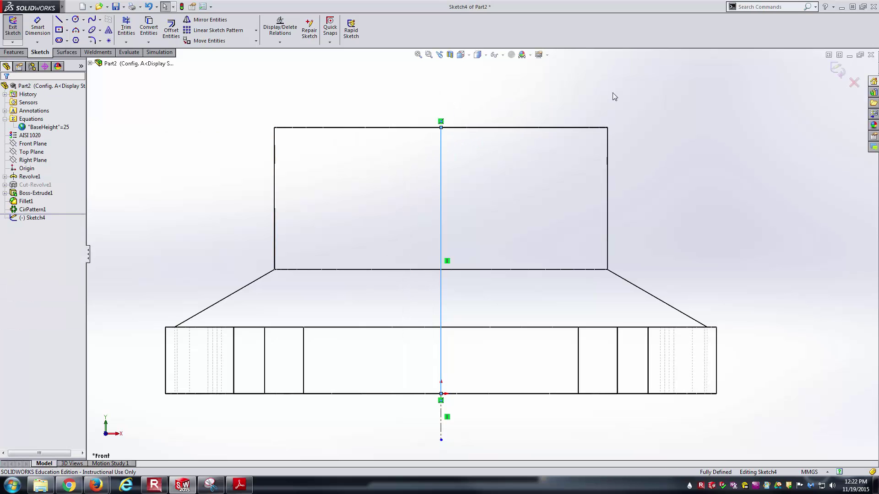
Step: Sketch the remaining half bore profile: along the top edge, about 53 mm down, slanting outward to the flange top, down to the base, back to the origin
key("l")
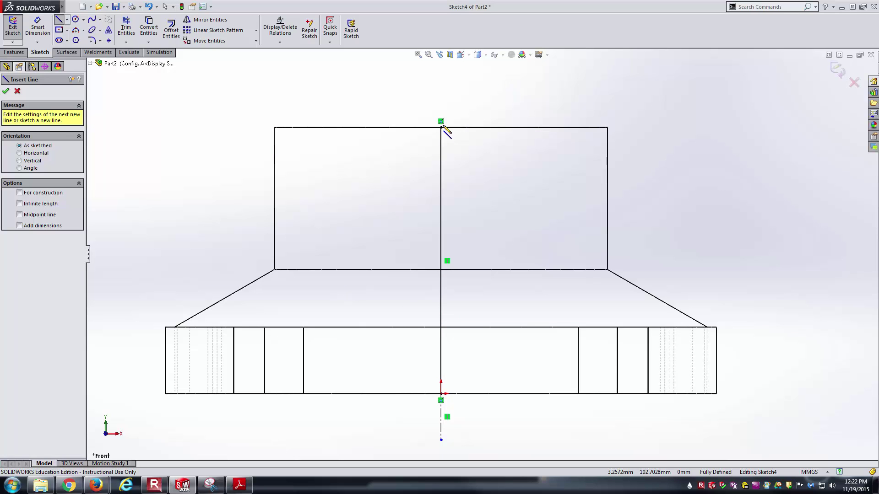
left_click(440, 127)
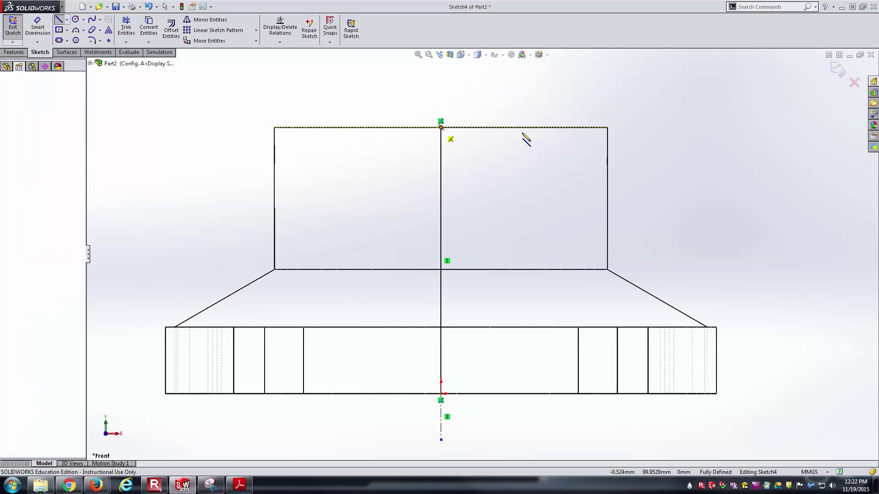
left_click(573, 128)
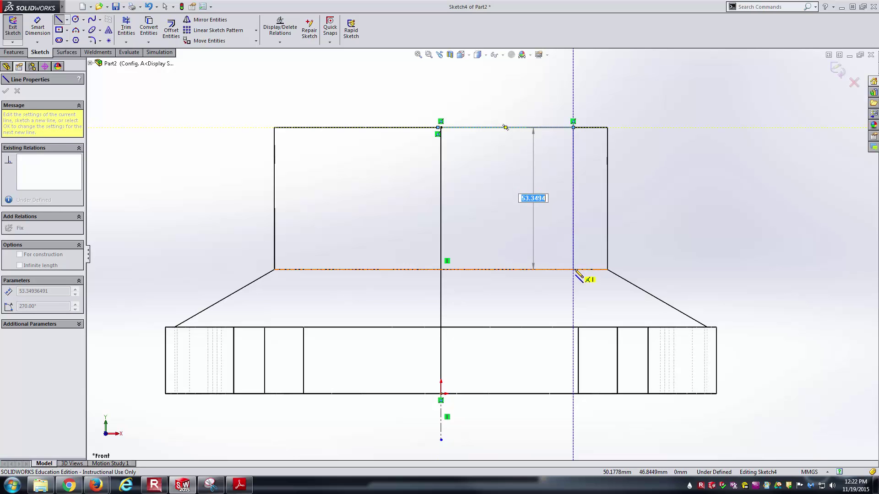
left_click(574, 270)
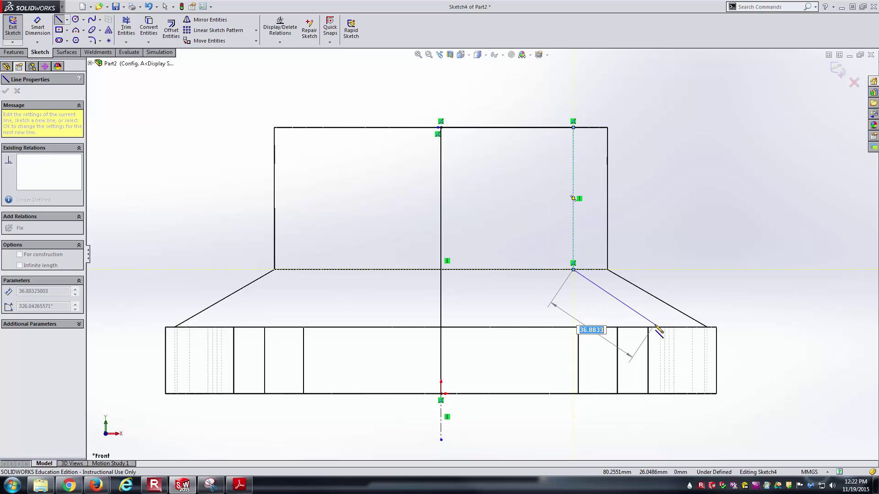
left_click(638, 327)
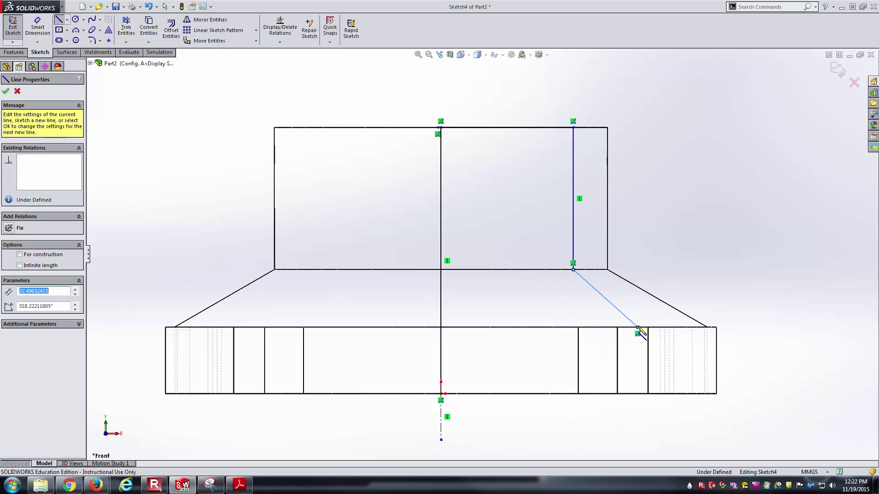
left_click(638, 394)
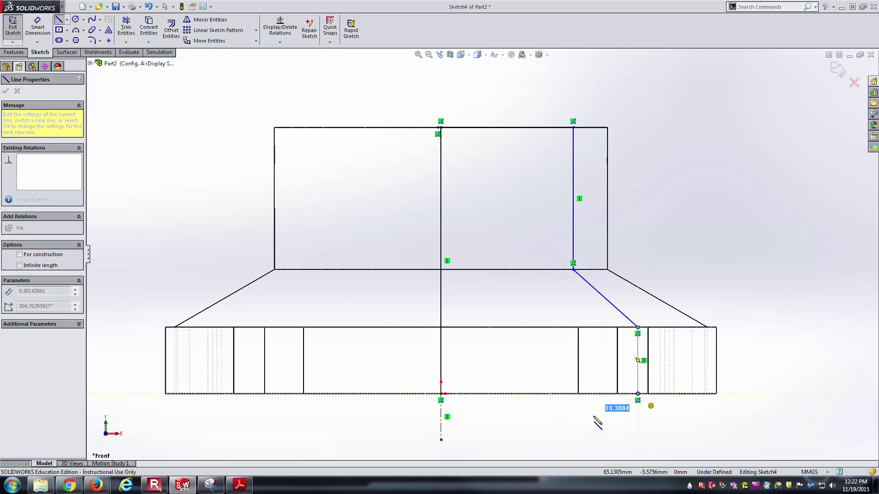
left_click(441, 394)
key("Escape")
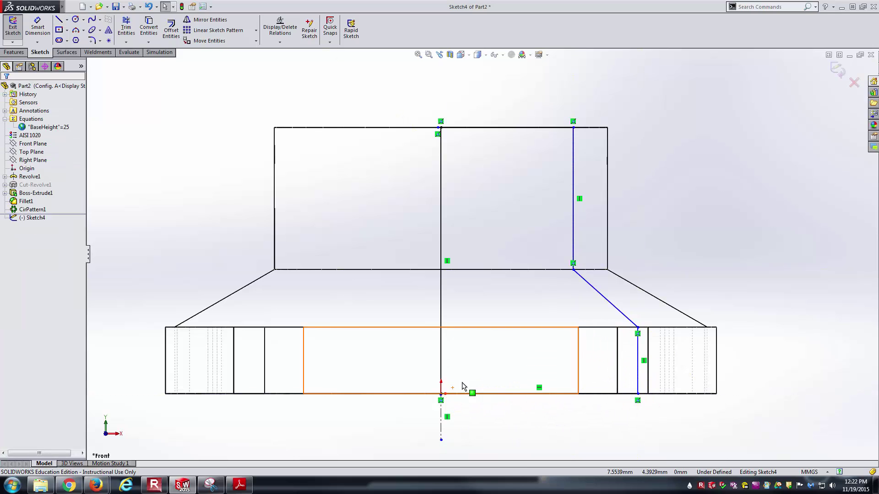
Step: Examine the cone wall in Section C-C in Adobe Reader, return to SolidWorks, and make the slanted profile line parallel to the body's sloped edge
key("alt+Tab")
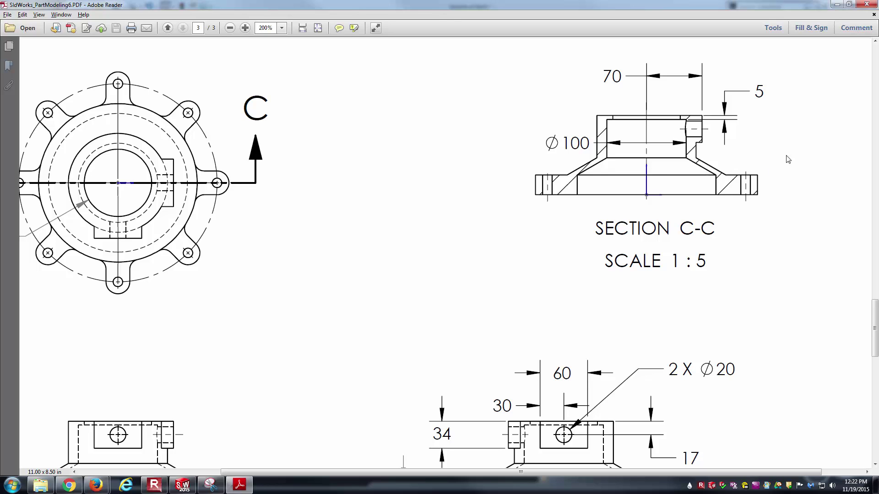
scroll(803, 151, "up", 1, "ctrl")
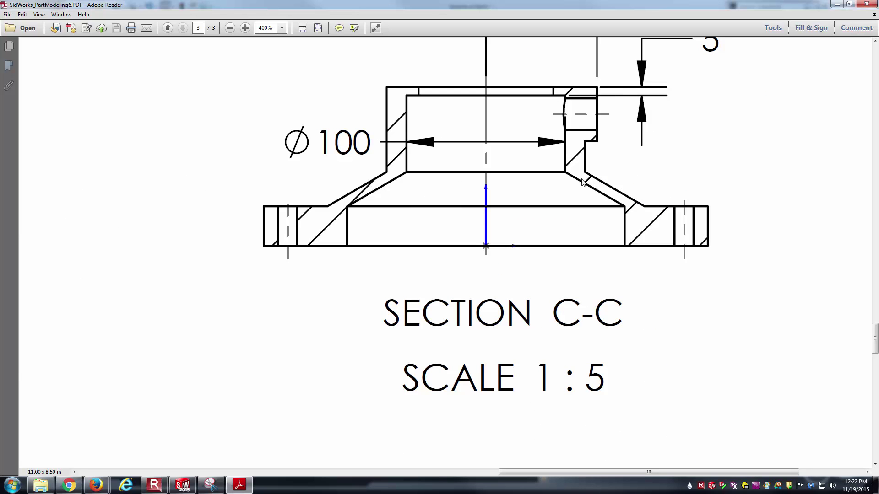
key("alt+Tab")
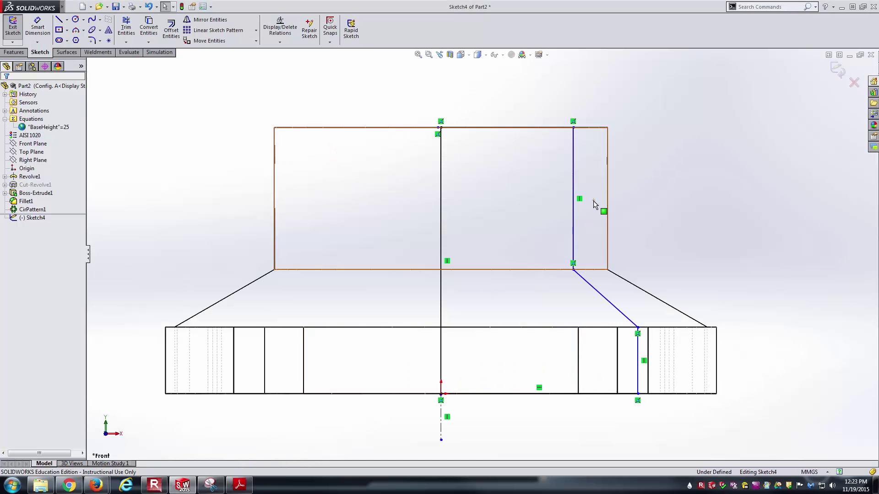
left_click(613, 306)
left_click(639, 289, "ctrl")
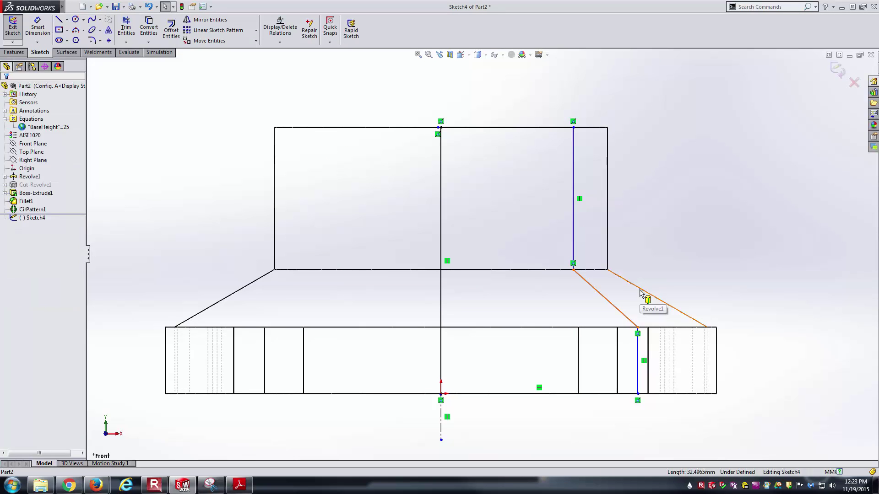
left_click(654, 288)
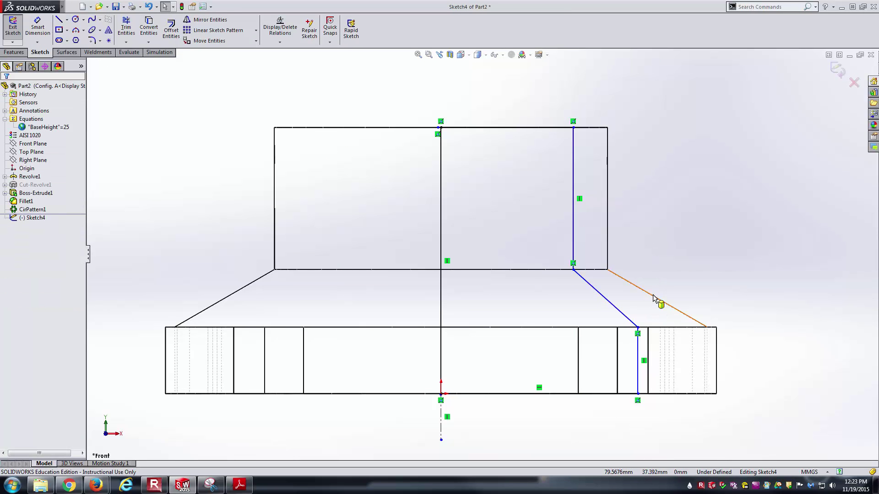
left_click(607, 300, "ctrl")
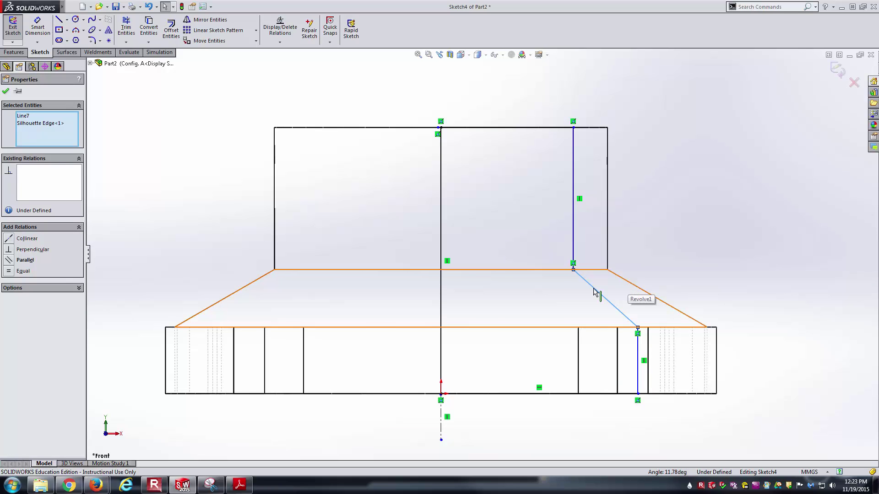
left_click(25, 260)
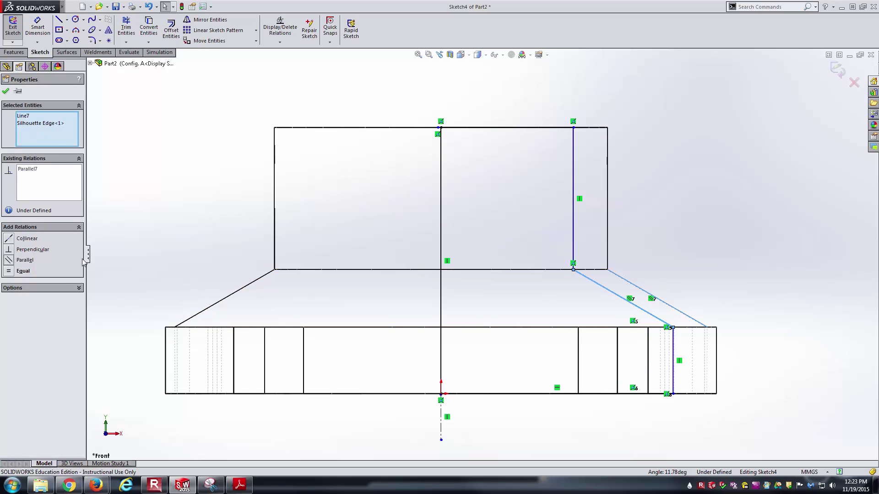
Step: Check the bore size on Section C-C in Adobe Reader, return to SolidWorks, and dimension the upper bore about the centerline as 100 mm in diameter
left_click(675, 172)
mouse_move(573, 127)
left_mouse_down()
mouse_move(543, 137)
mouse_move(580, 146)
mouse_move(521, 142)
mouse_move(583, 141)
mouse_move(572, 142)
left_mouse_up()
key("alt+Tab")
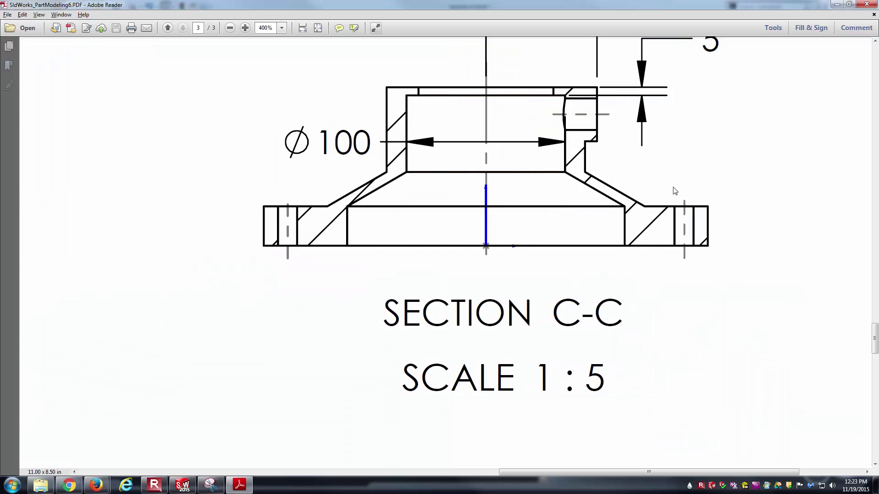
scroll(578, 178, "up", 1)
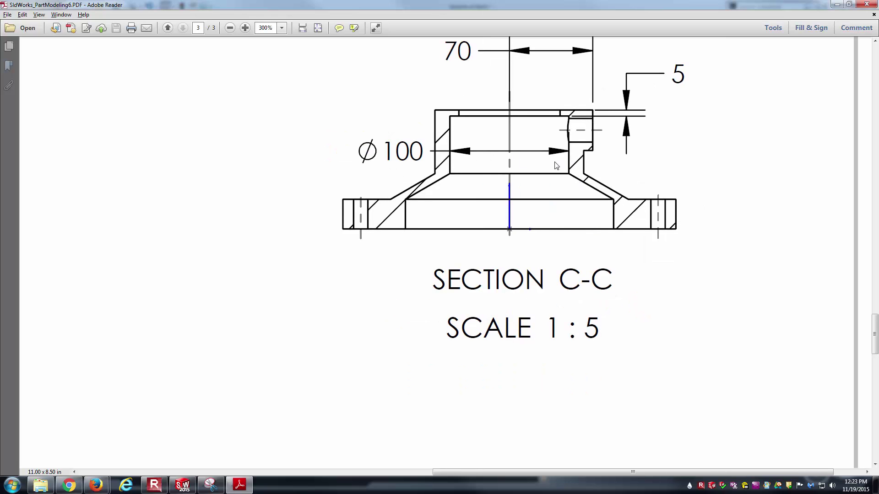
key("alt+Tab")
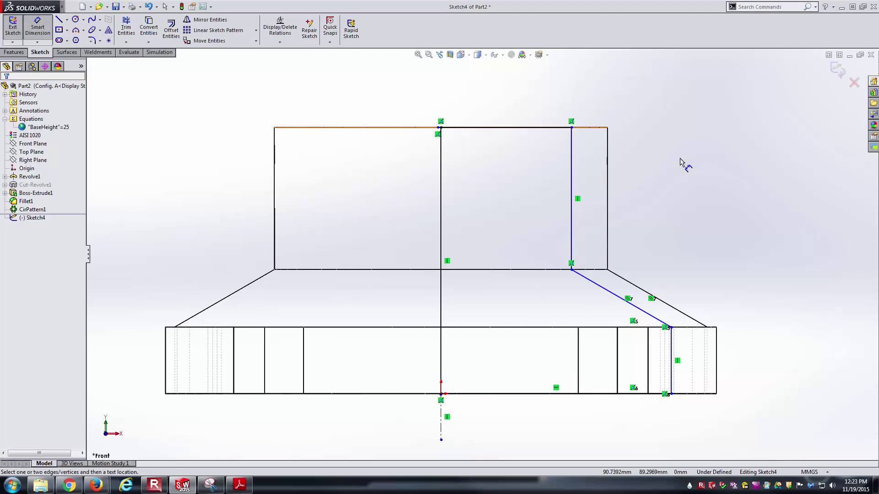
left_click(574, 201)
scroll(517, 336, "up", 2)
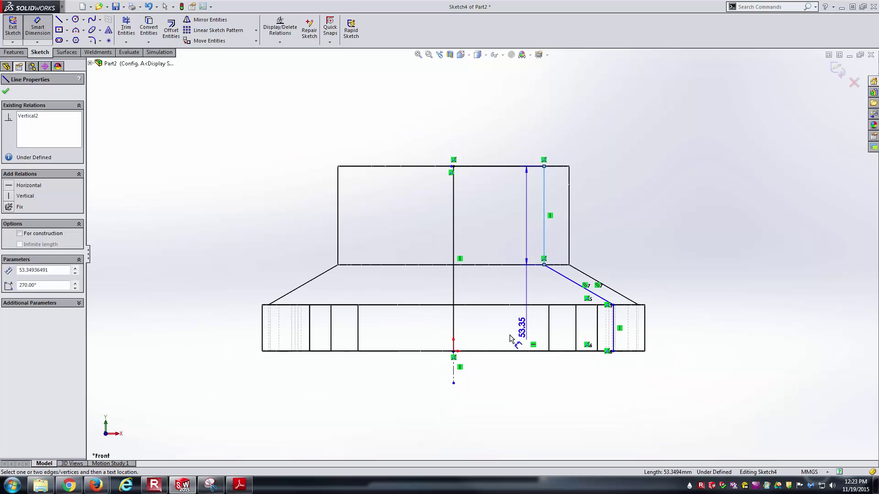
left_click(455, 369)
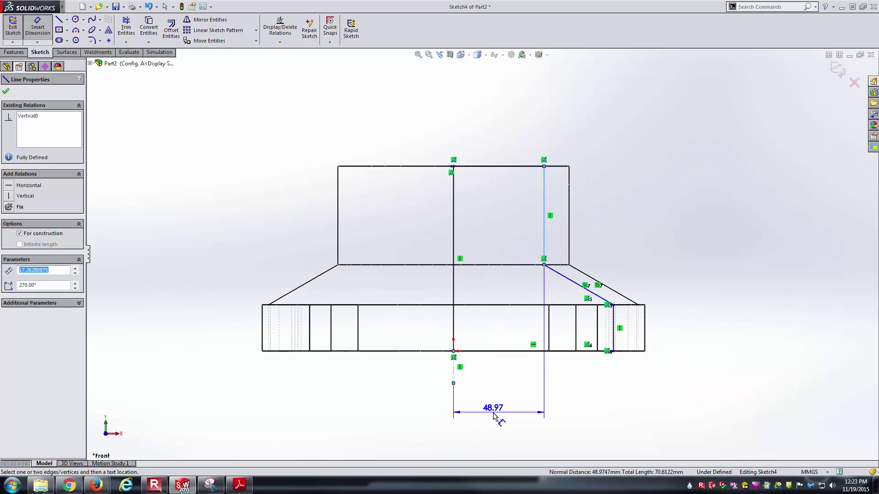
left_click(437, 429)
type("100")
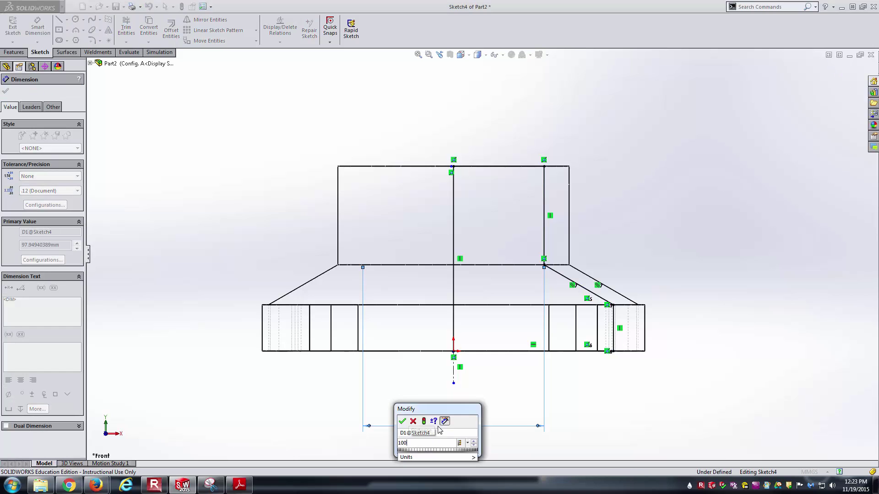
key("Return")
key("Escape")
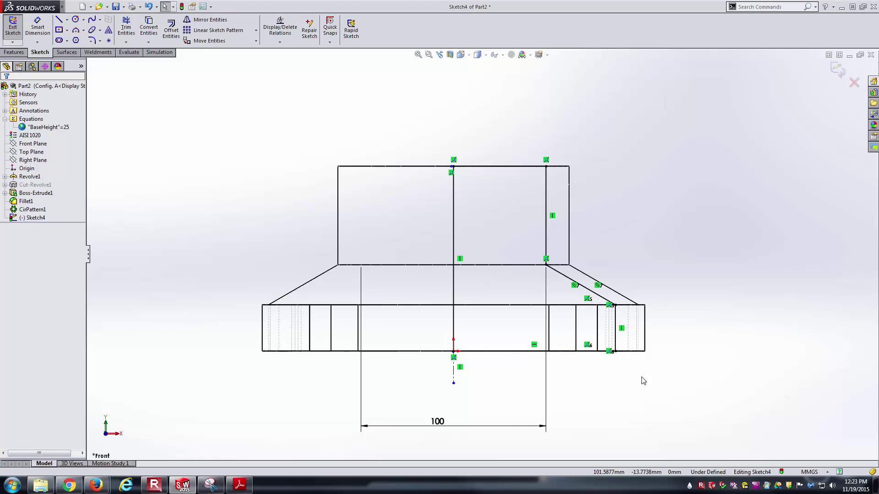
Step: Delete the short stray line hanging off the sketch profile at the origin
scroll(497, 373, "down", 8)
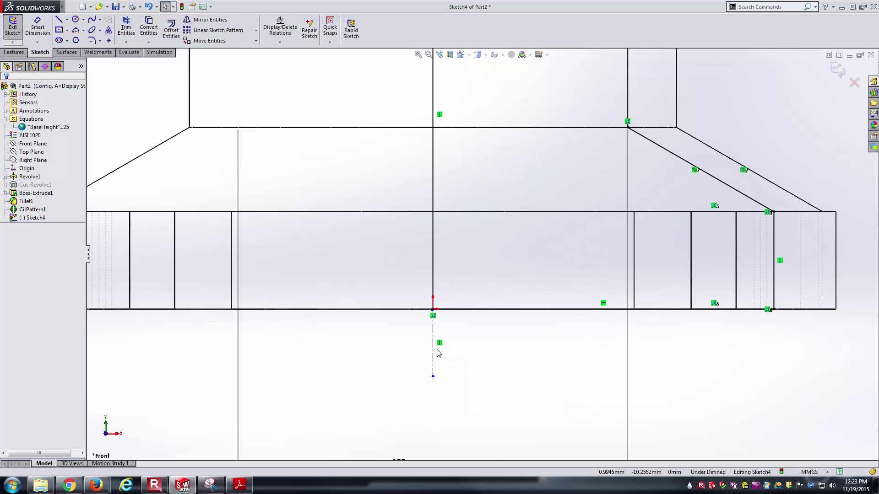
scroll(458, 233, "down", 5)
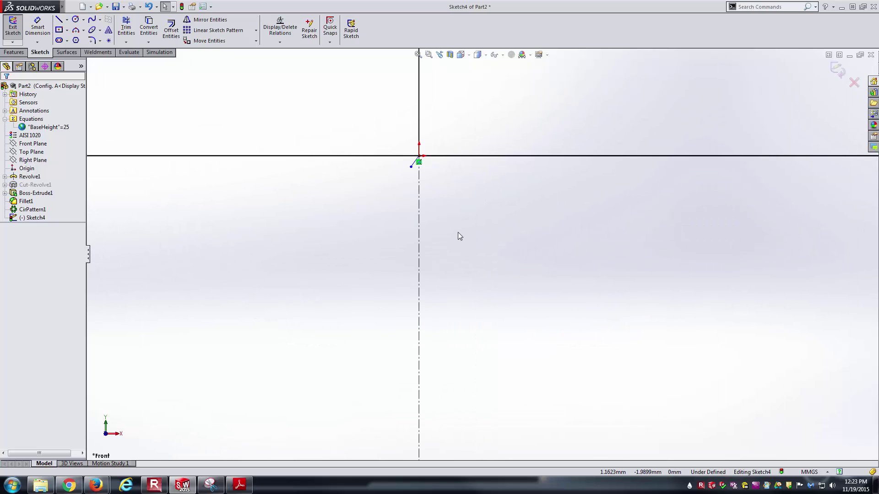
mouse_move(411, 168)
left_mouse_down()
mouse_move(341, 229)
mouse_move(376, 215)
mouse_move(399, 174)
left_mouse_up()
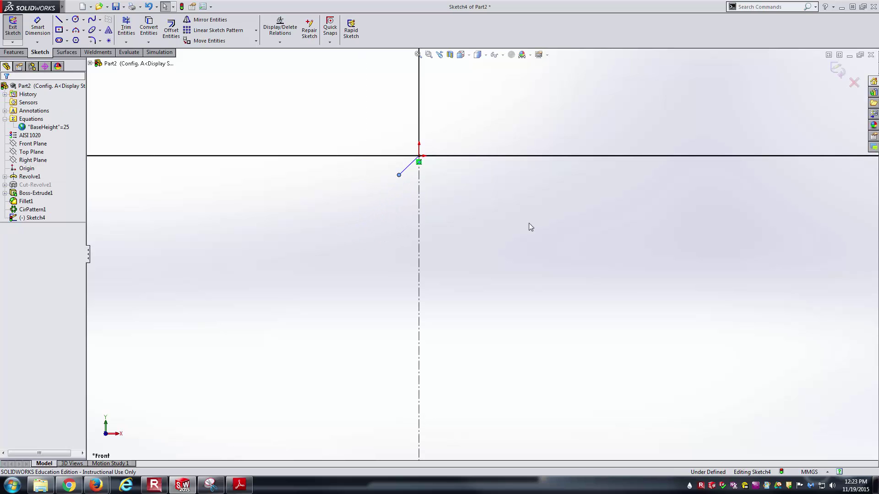
left_click(411, 167)
key("Delete")
key("f")
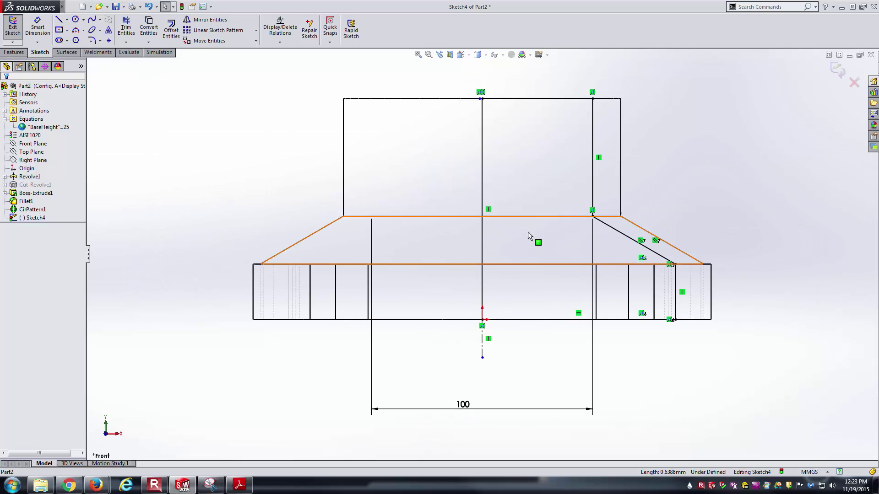
Step: Merge the loose inner end of the profile's top line with the upper endpoint of the vertical axis line
scroll(482, 107, "down", 8)
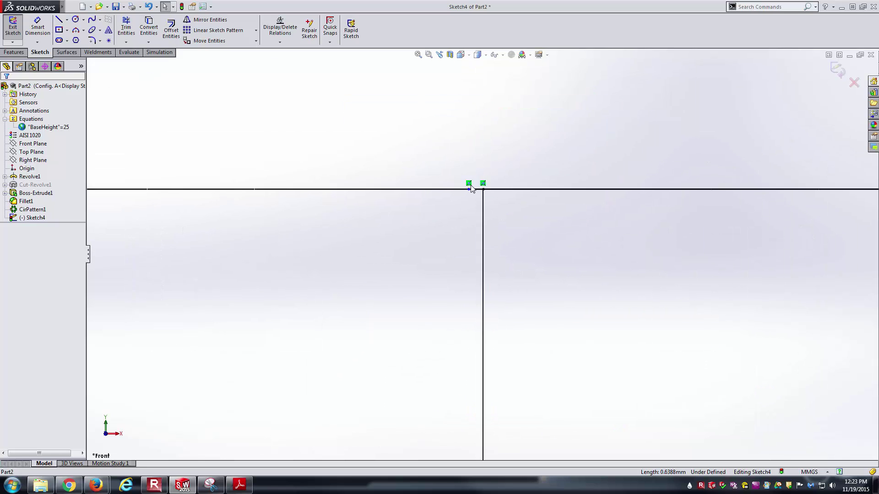
left_click_drag(467, 199, 491, 200)
key("f")
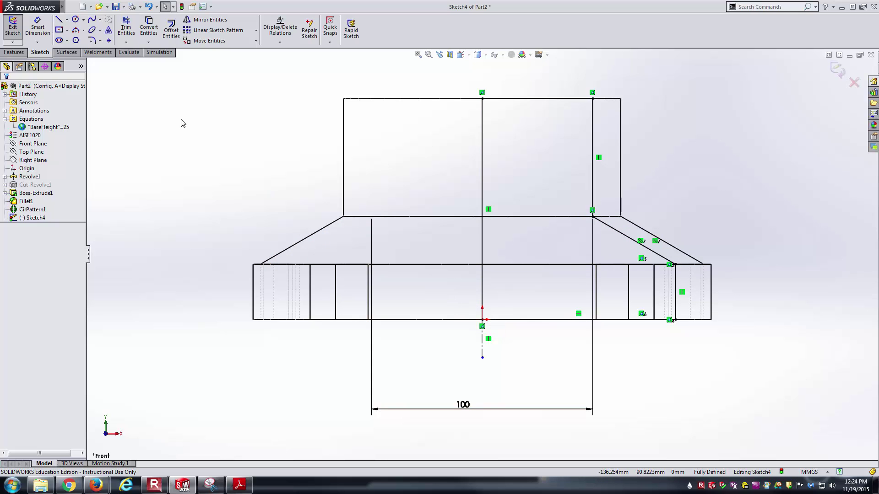
mouse_move(40, 7)
left_click(146, 7)
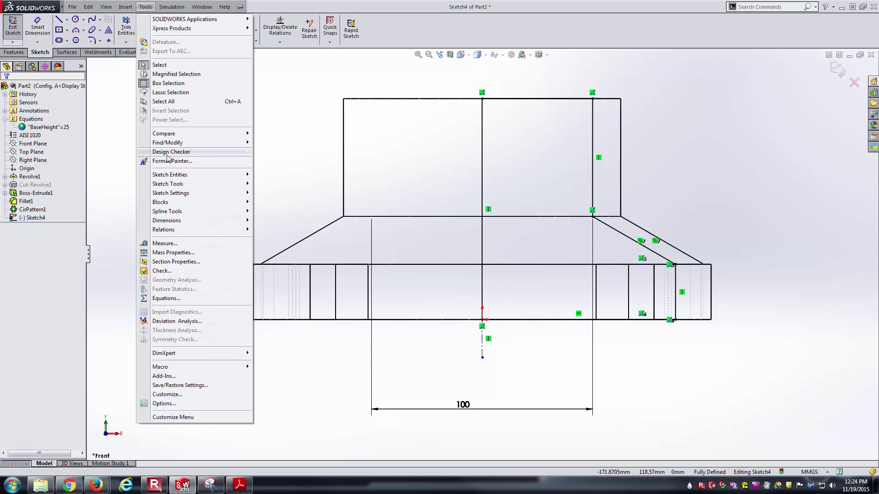
mouse_move(175, 185)
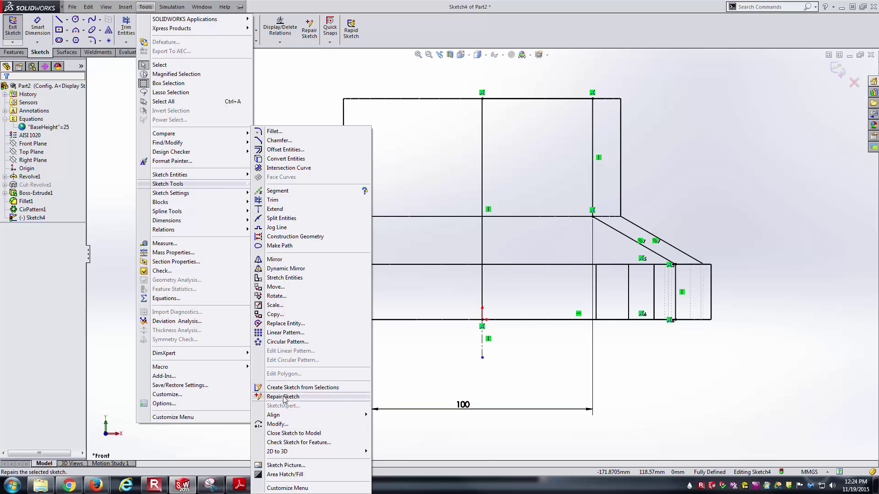
left_click(514, 397)
middle_click_drag(509, 386, 537, 337)
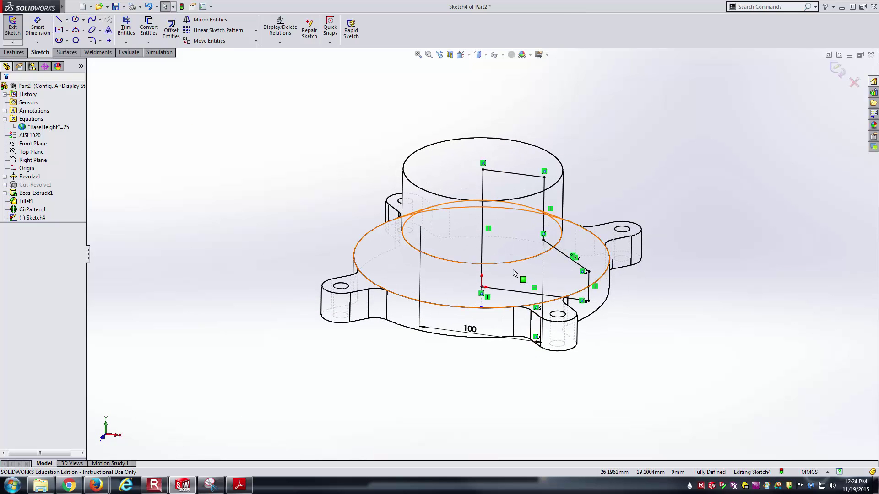
Step: Revolve-cut the closed bore profile a full 360 degrees about the vertical centerline
left_click(14, 53)
left_click(183, 30)
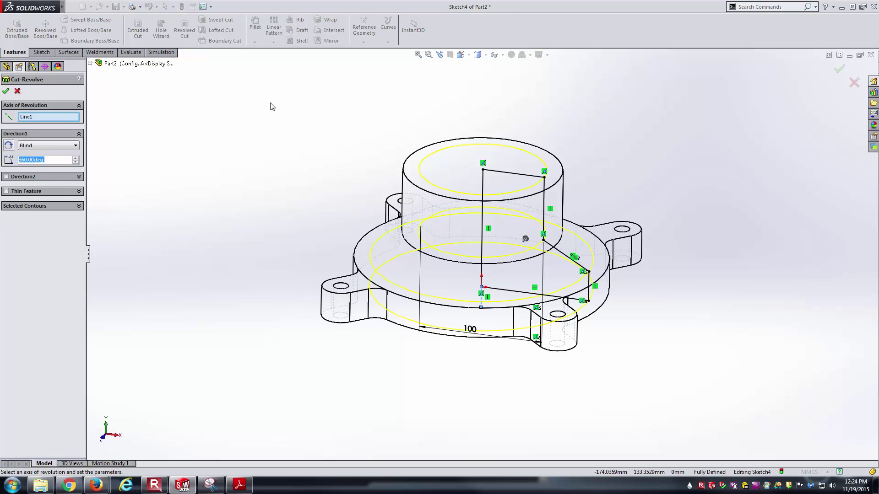
key("Return")
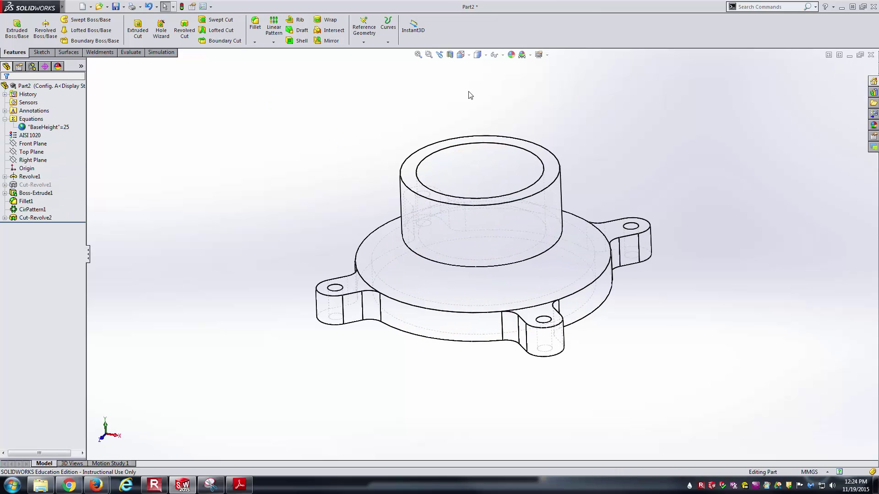
Step: Display the model as shaded with edges, view the cut from several angles, and return to the isometric view
left_click(483, 56)
left_click(478, 68)
middle_click_drag(588, 135, 622, 9)
middle_click_drag(599, 64, 520, 283)
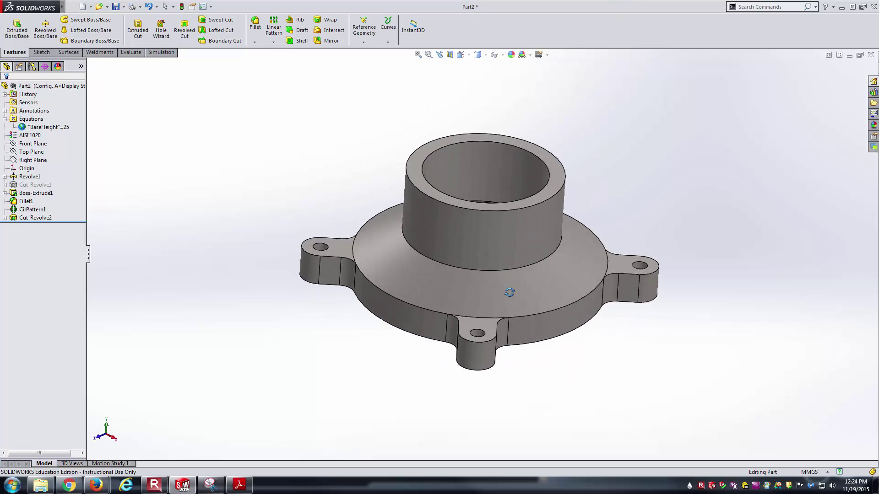
key("ctrl+7")
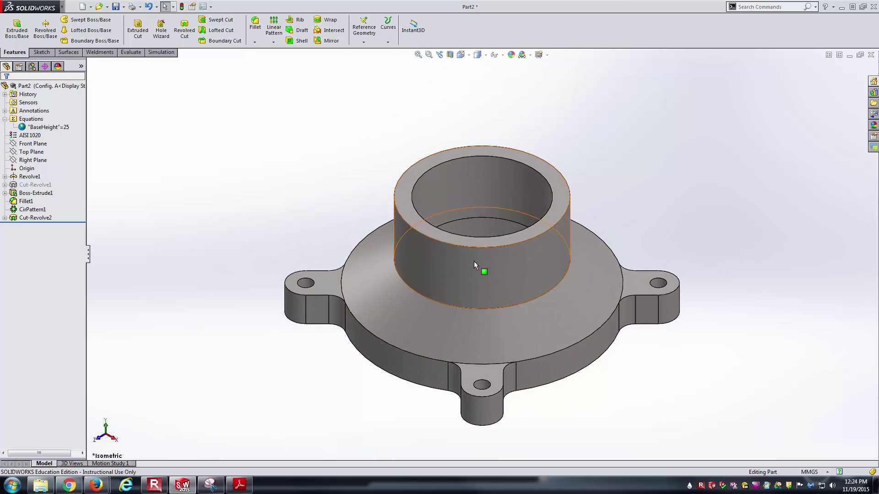
Step: Examine the Config. A isometric view and the upper bore's lip dimensions on the drawing in Adobe Reader, and return to SolidWorks
left_click(250, 486)
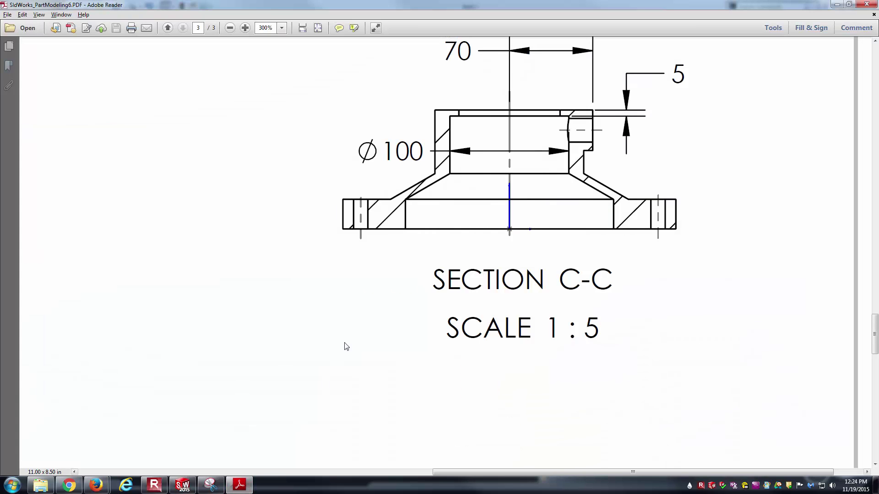
scroll(377, 276, "down", 3, "ctrl")
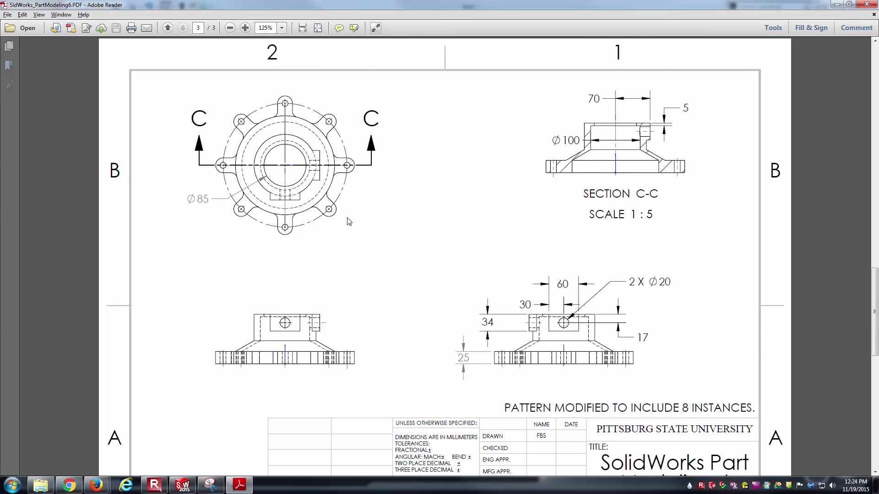
scroll(349, 217, "up", 2)
scroll(348, 218, "down", 1, "ctrl")
scroll(349, 218, "up", 1)
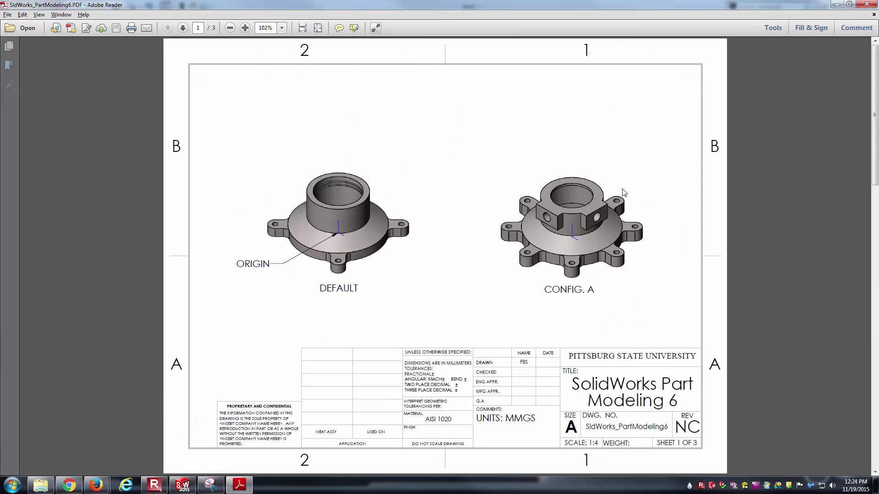
scroll(575, 193, "up", 1, "ctrl")
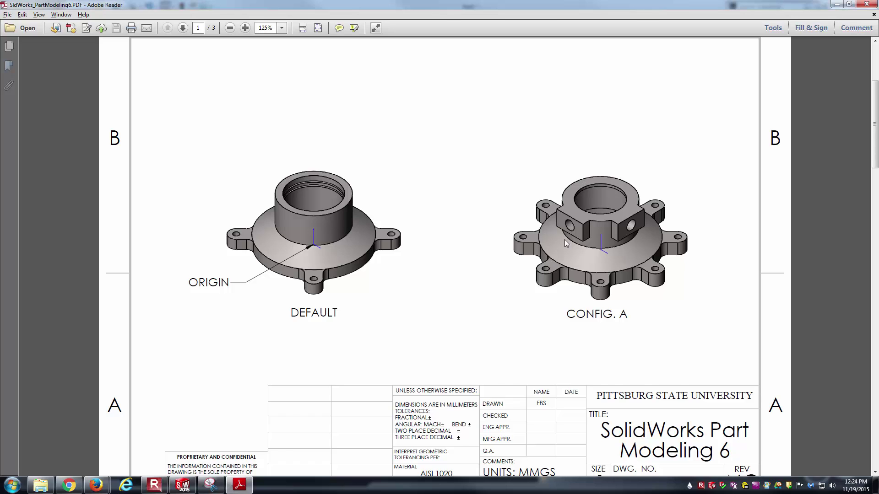
scroll(520, 238, "down", 2, "ctrl")
scroll(521, 239, "down", 3)
scroll(530, 224, "down", 3)
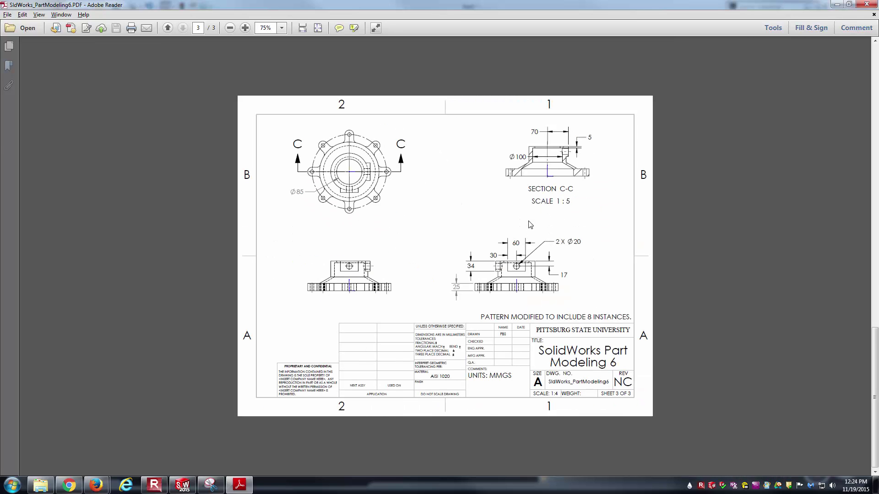
scroll(505, 170, "up", 2, "ctrl")
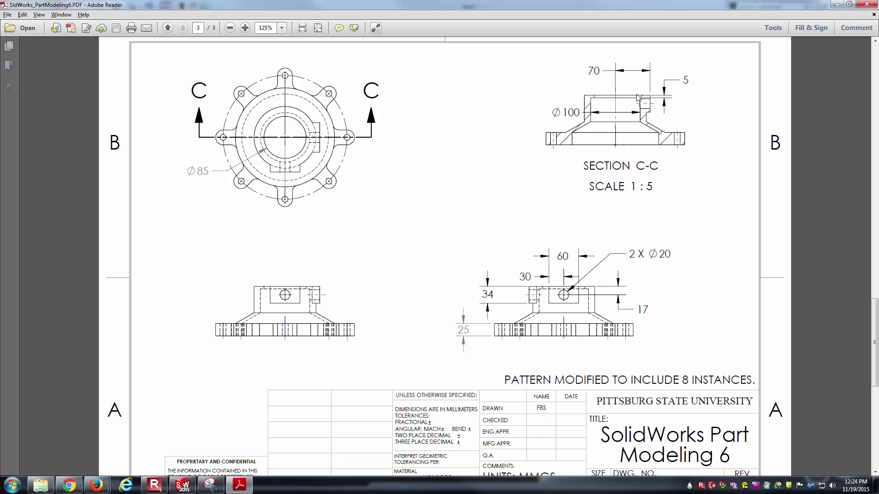
key("alt+Tab")
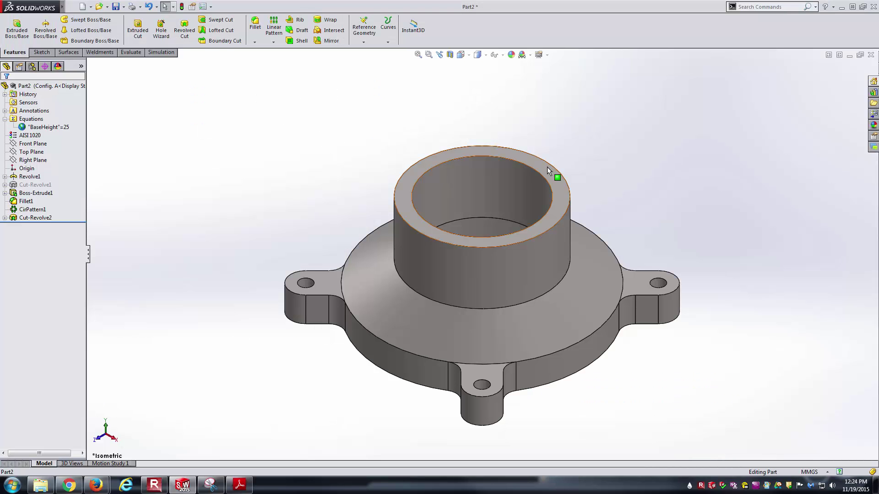
Step: Start a sketch on the hub's top ring face and convert the hub's outer circular edge into it
left_click(547, 166)
left_click(582, 138)
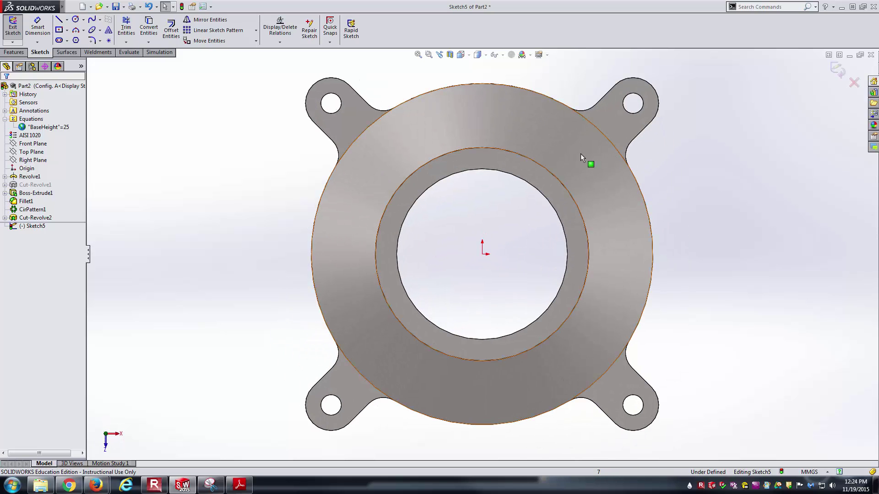
left_click(149, 25)
left_click(512, 153)
key("Return")
Step: Sketch a circle centered on the origin inside the bore and dimension its diameter as 85 mm
right_click_drag(740, 181, 798, 157)
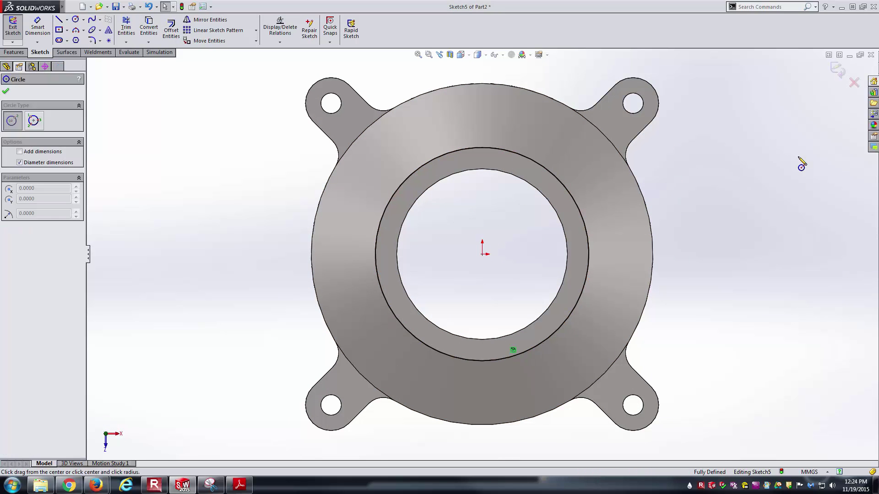
left_click_drag(482, 254, 525, 211)
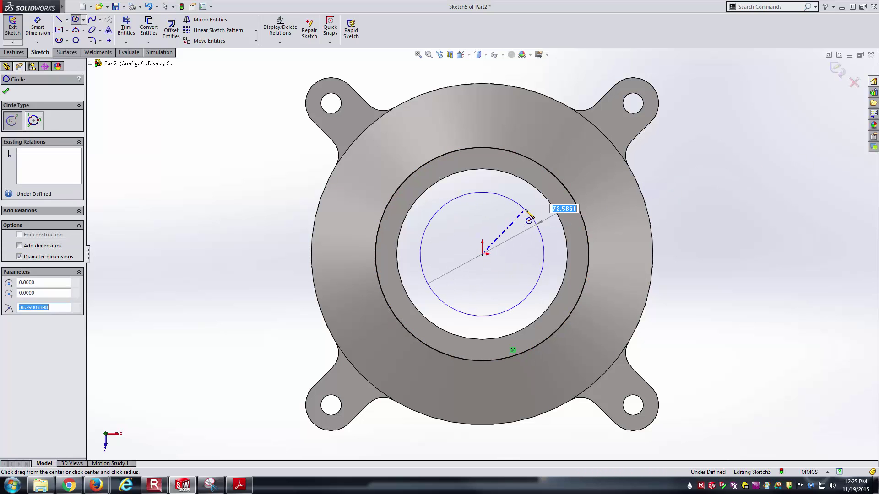
key("Escape")
right_click_drag(736, 301, 728, 247)
left_click(531, 214)
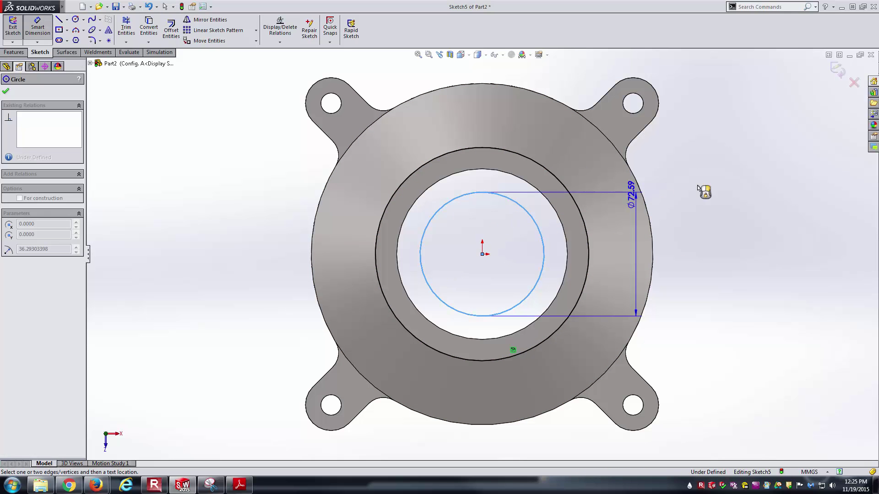
left_click(673, 184)
type("85")
key("Return")
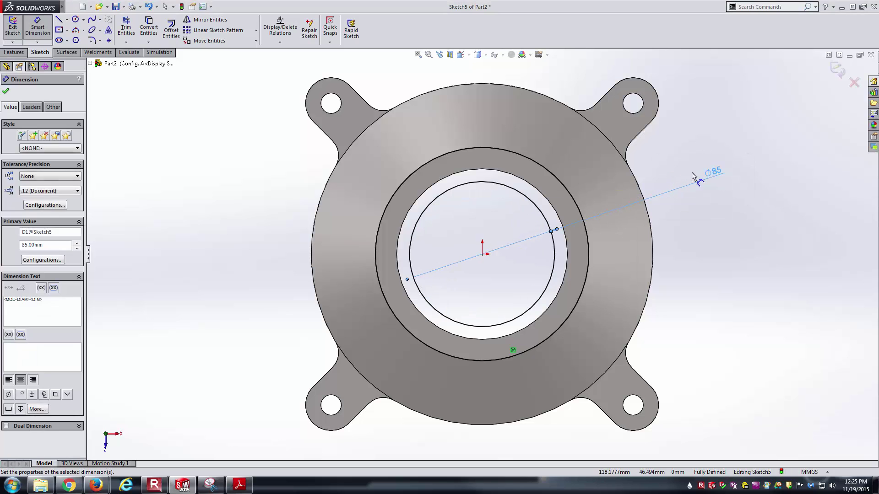
key("Escape")
Step: Extrude the ring between the two circles as a blind 5 mm boss downward into the hub, merged with the body
middle_click_drag(450, 358, 440, 209)
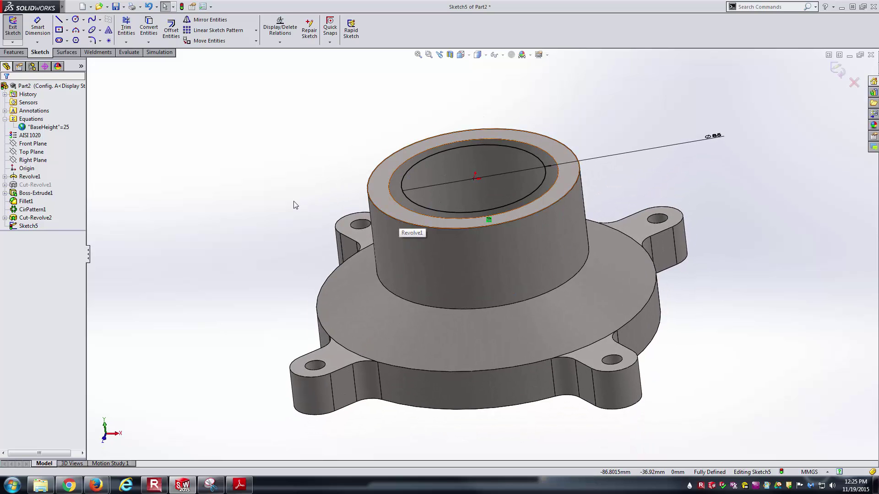
left_click(14, 52)
left_click(17, 28)
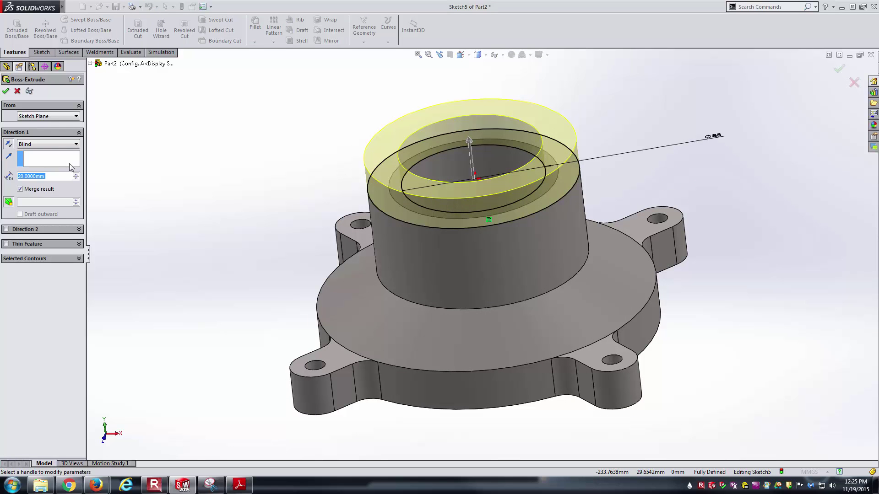
left_click(9, 144)
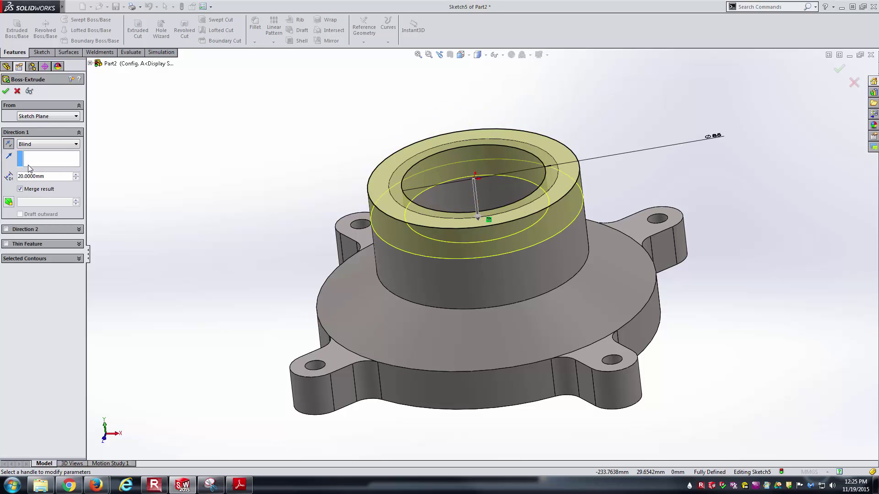
type("5")
key("Return")
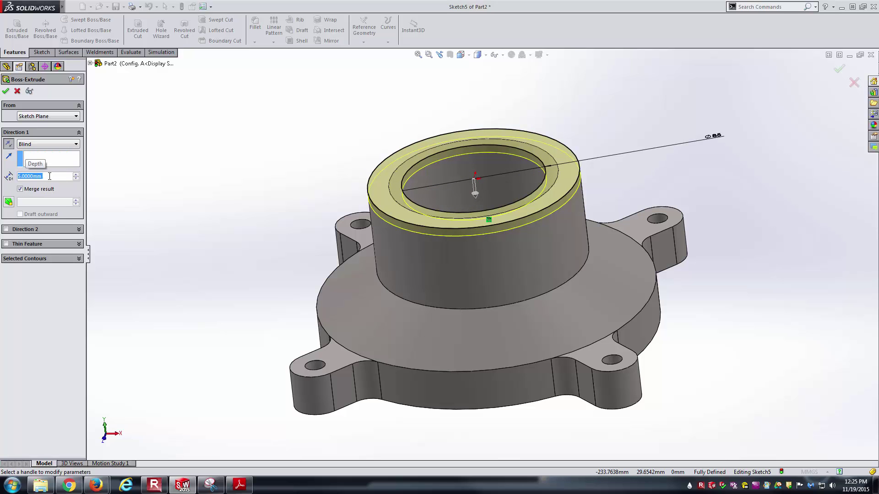
key("Return")
Step: Inspect the lip inside the bore from the underside and the side, and return to the isometric view
middle_click_drag(287, 258, 274, 61)
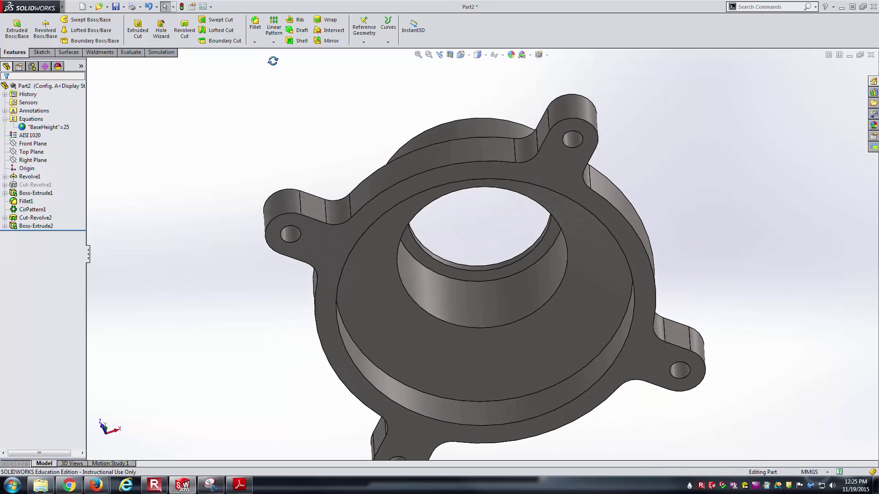
left_click(550, 238)
scroll(481, 257, "up", 5)
middle_click_drag(501, 191, 526, 324)
left_click(596, 184)
key("ctrl+7")
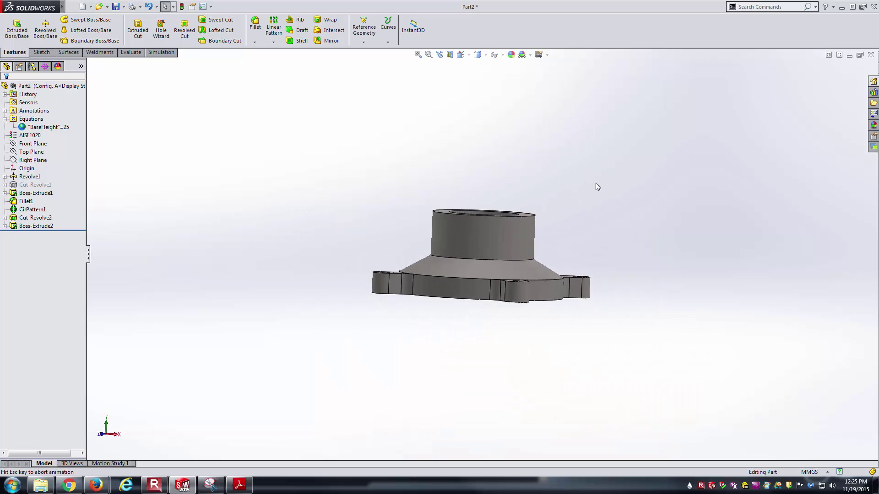
key("ctrl+7")
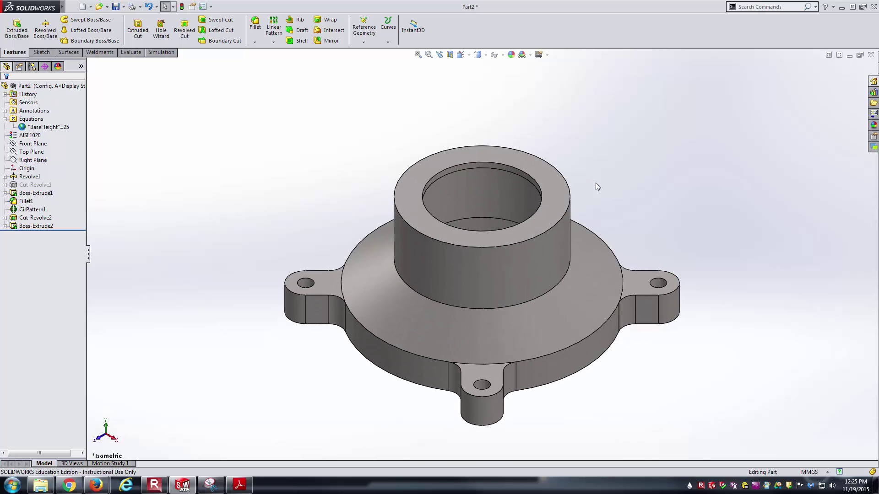
Step: Check Section C-C in Adobe Reader, return to SolidWorks, and create a reference plane offset 70 mm from the Right Plane
key("alt+Tab")
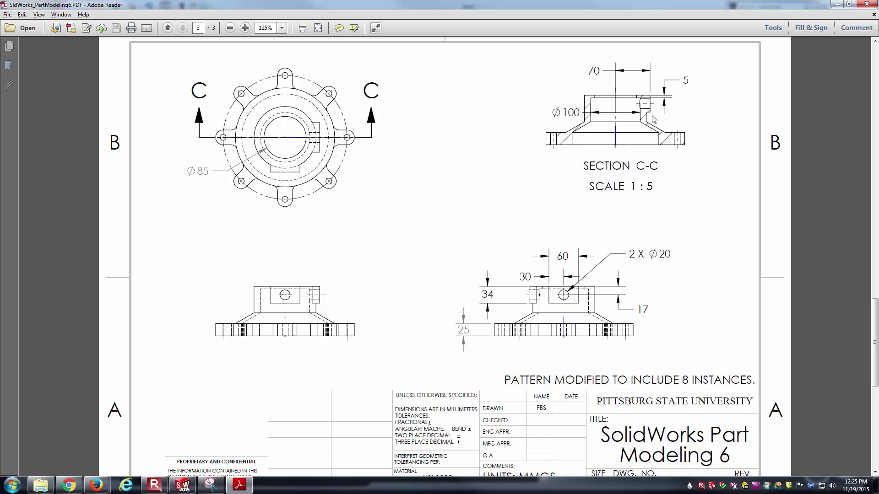
key("alt+Tab")
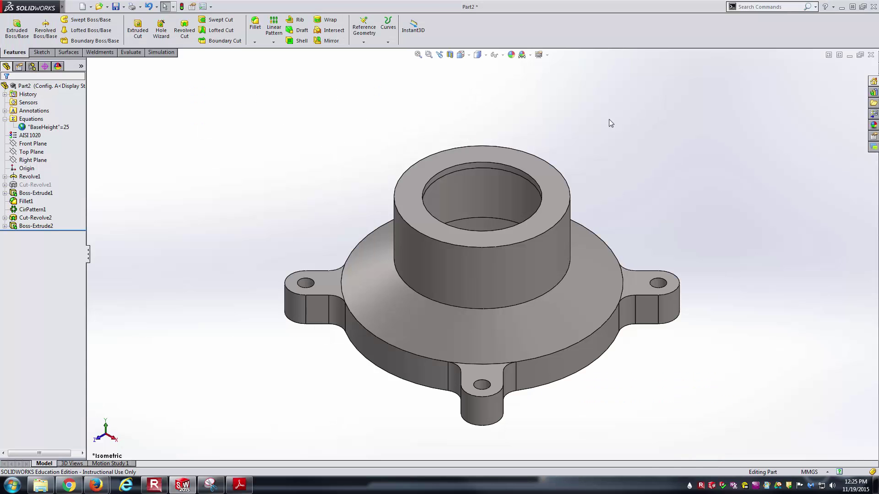
left_click(364, 29)
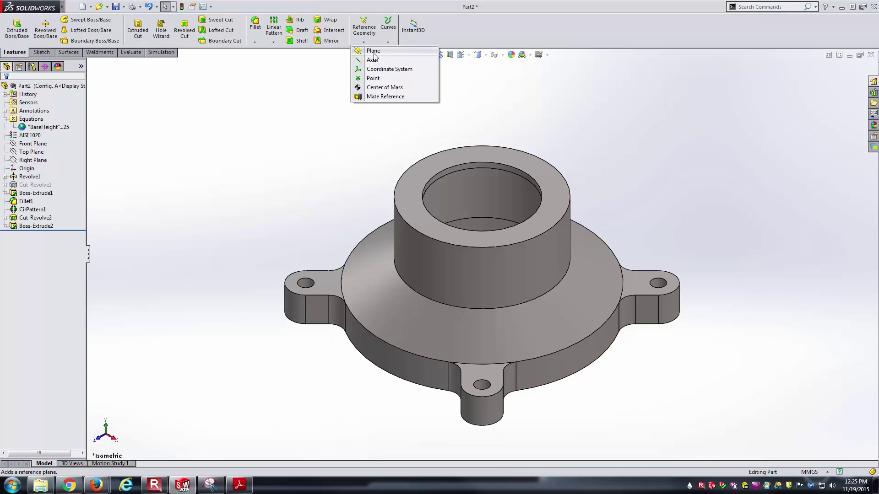
left_click(374, 54)
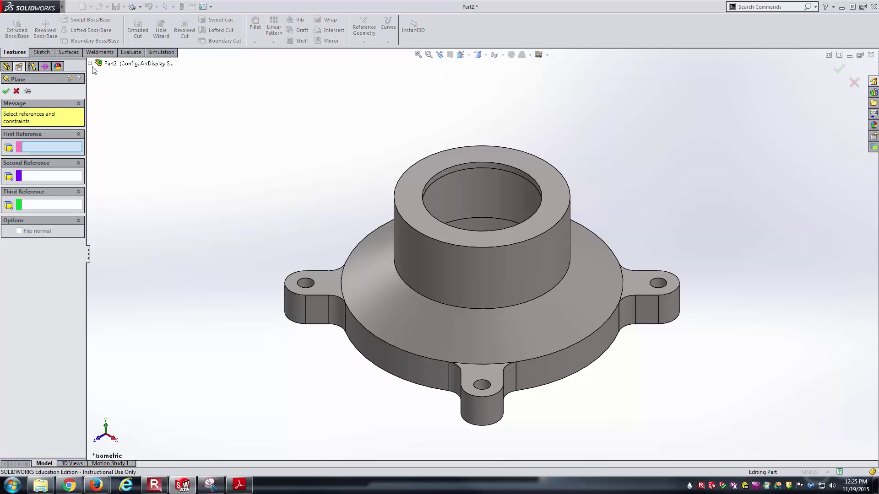
left_click(90, 63)
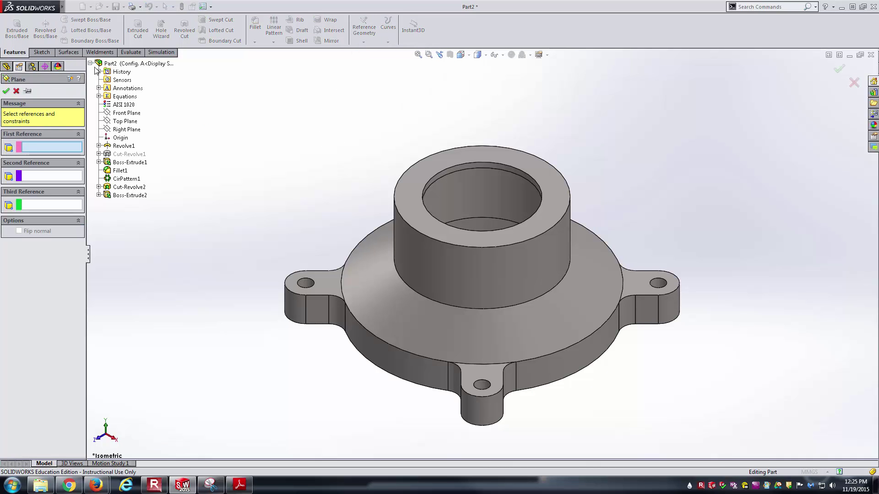
left_click(127, 130)
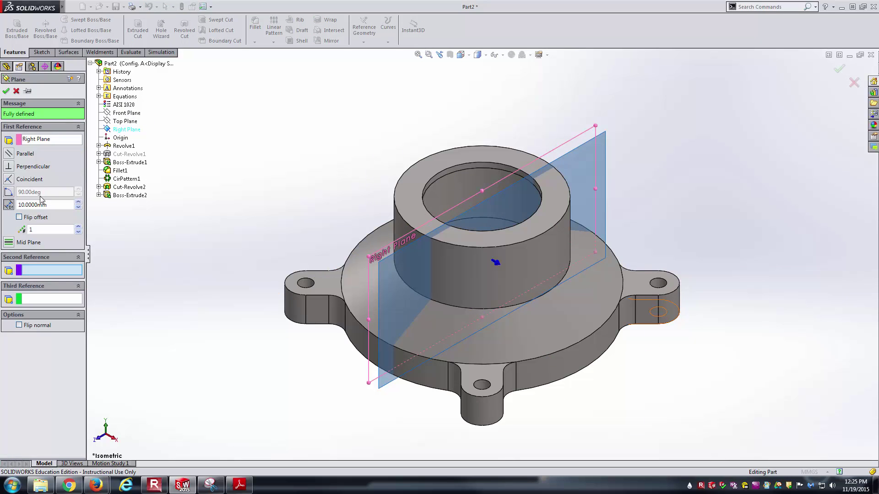
middle_click_drag(280, 199, 293, 211)
double_click(69, 208)
key("Return")
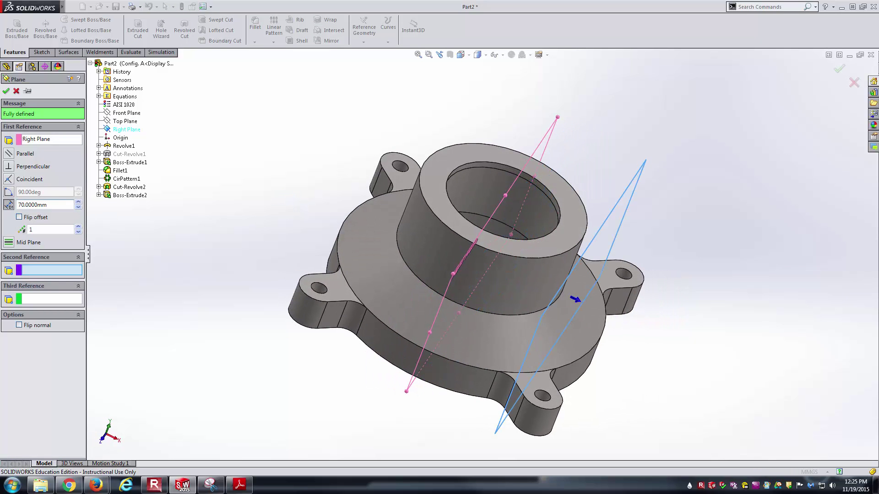
left_click(212, 151)
middle_click_drag(212, 151, 184, 130)
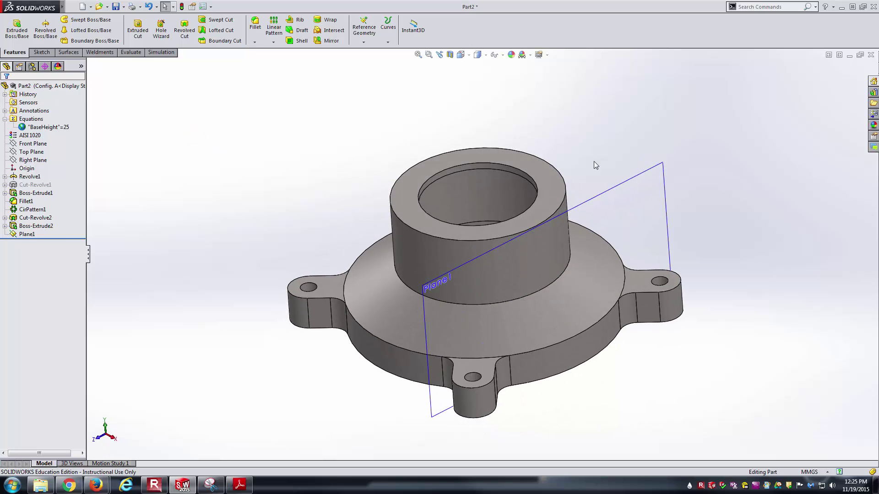
Step: Start a sketch on the 70 mm offset plane, check the side boss dimensions in Adobe Reader, and return to SolidWorks
left_click(600, 197)
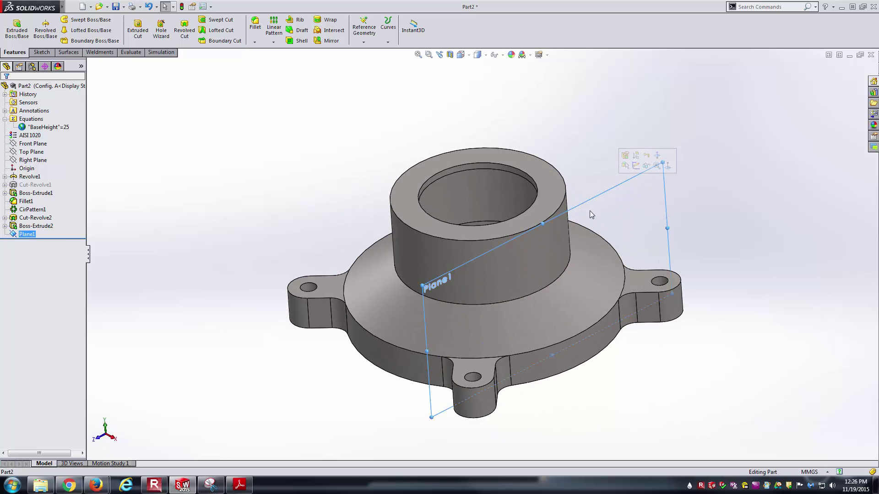
left_click(388, 126)
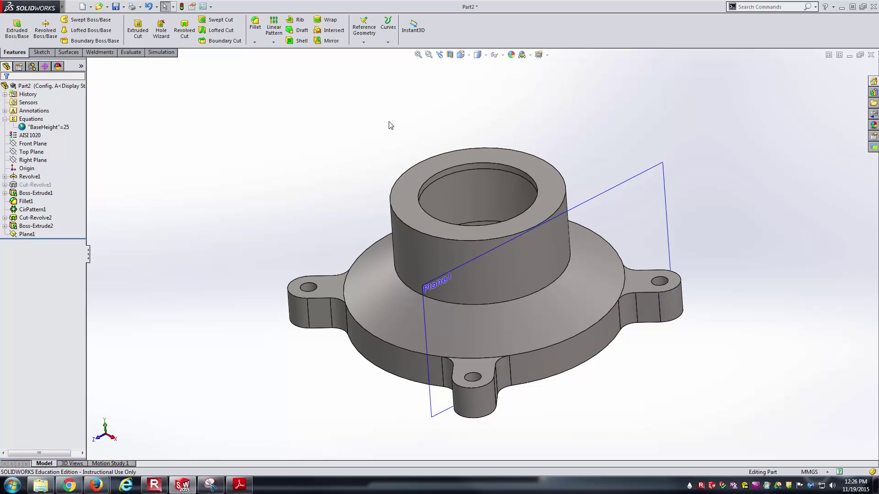
middle_click_drag(658, 157, 643, 194)
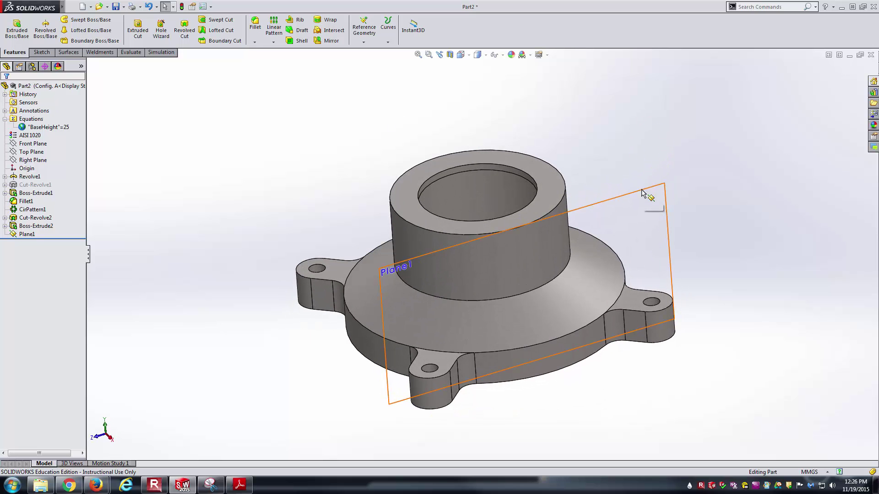
left_click(642, 193)
left_click(676, 165)
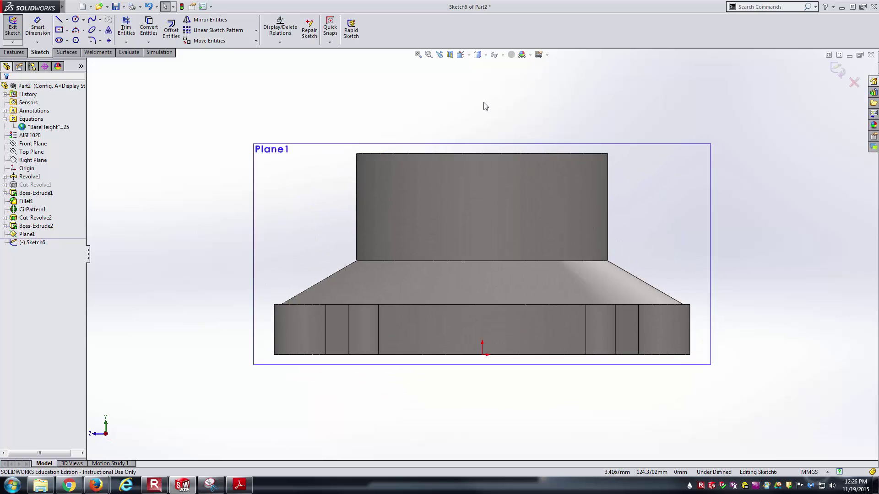
key("alt+Tab")
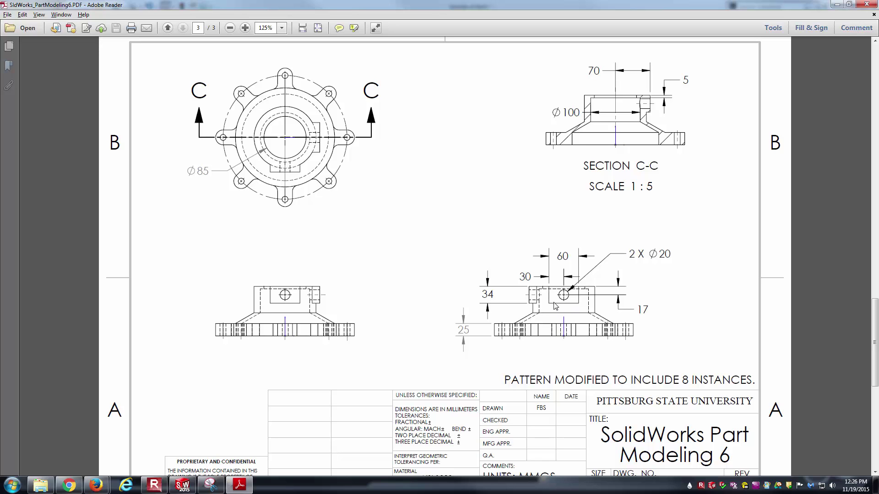
key("alt+Tab")
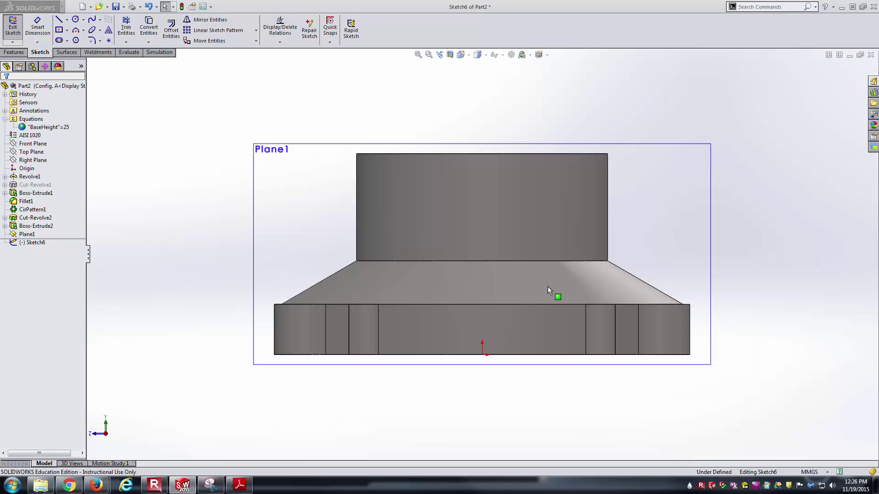
Step: Sketch a corner rectangle about 53 mm wide and 23 mm high, hanging from the hub's top edge
left_click(67, 30)
left_click(80, 37)
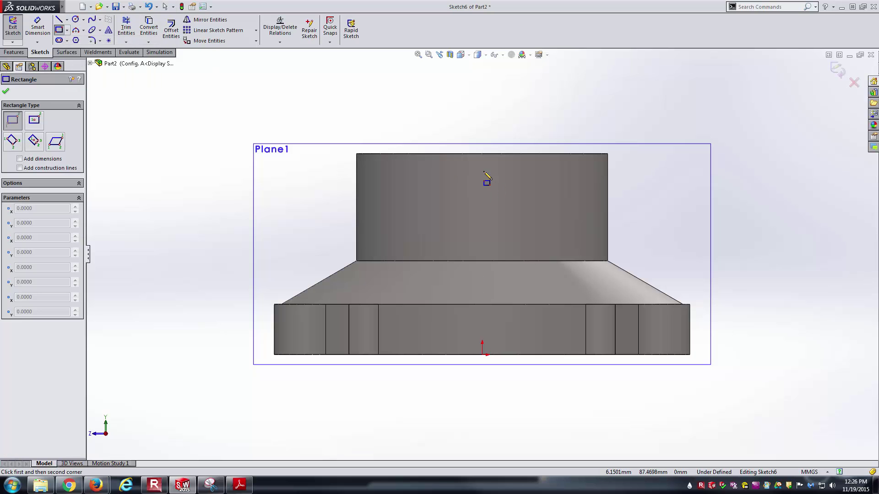
left_click(443, 154)
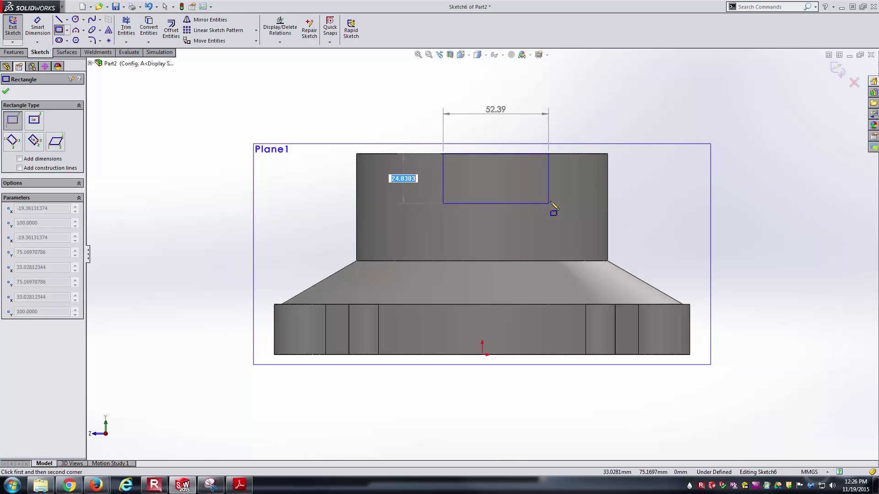
left_click(550, 201)
key("Escape")
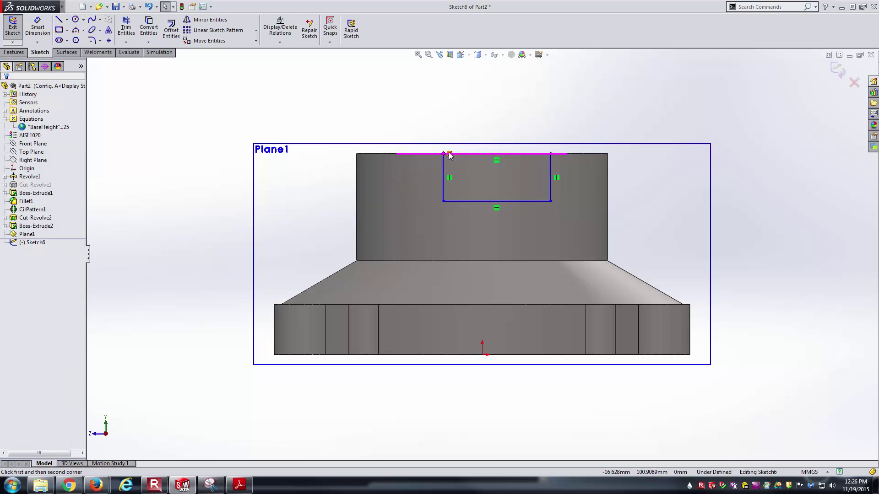
Step: Draw a line from the midpoint of the rectangle's bottom edge to the origin and make it a vertical construction line
key("l")
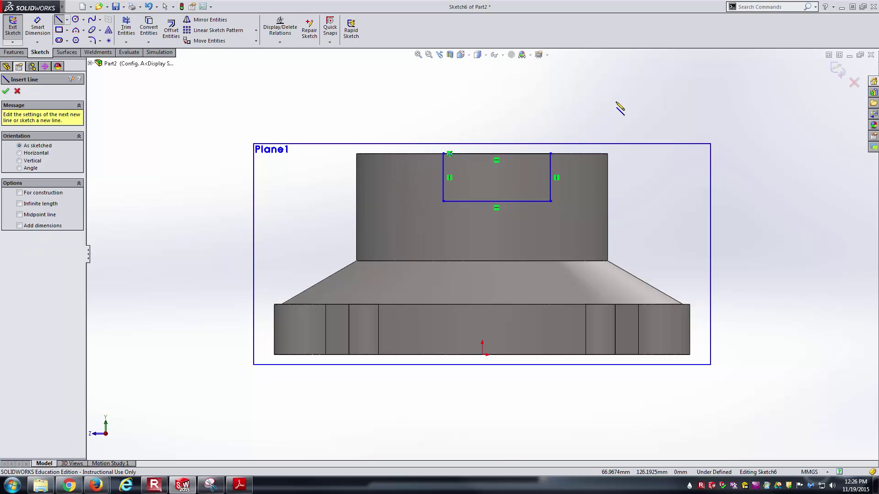
left_click(496, 201)
left_click(482, 355)
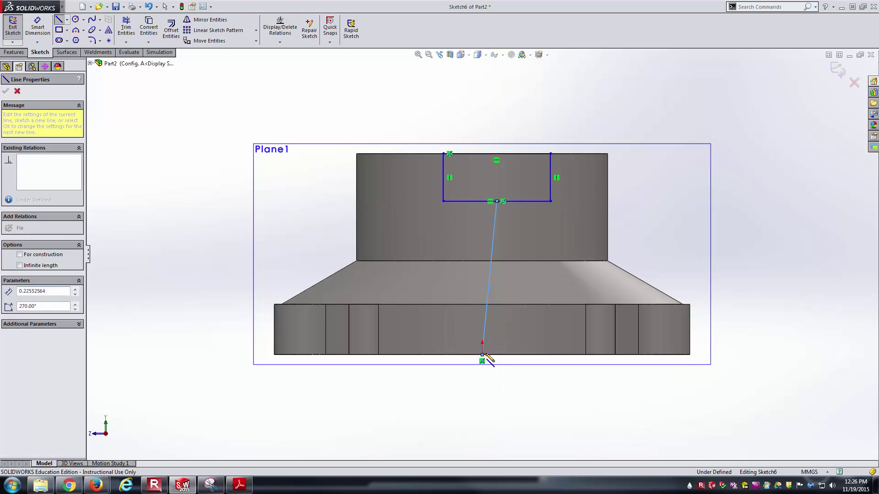
key("Escape")
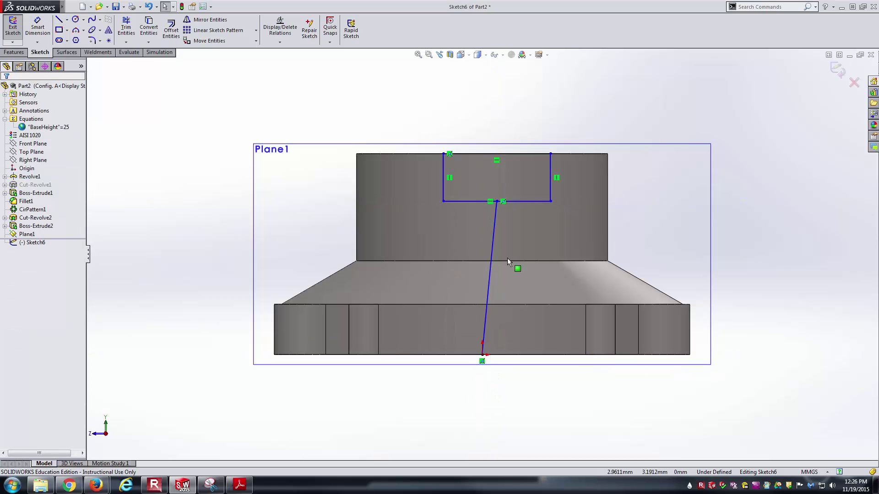
left_click(497, 220)
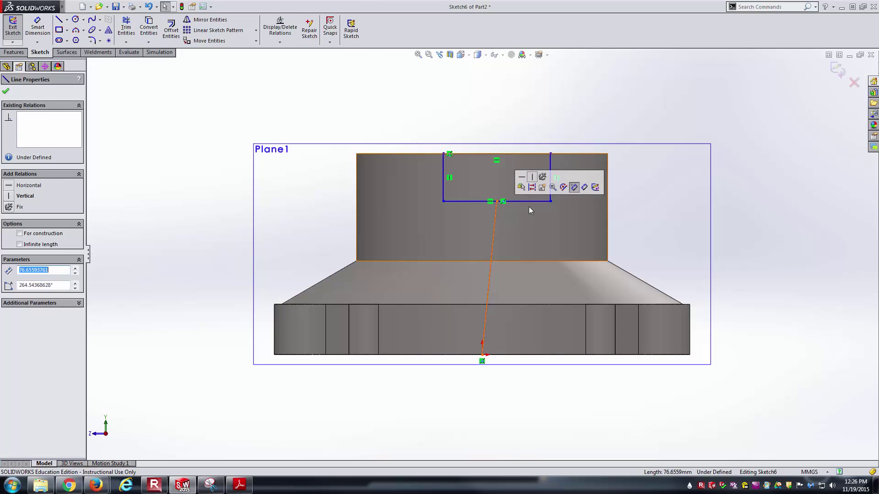
left_click(537, 179)
left_click(737, 192)
left_click(483, 233)
left_click(551, 207)
left_click(721, 232)
Step: Check the side boss width in Adobe Reader, return to SolidWorks, and dimension the rectangle's top edge as 60 mm
key("alt+Tab")
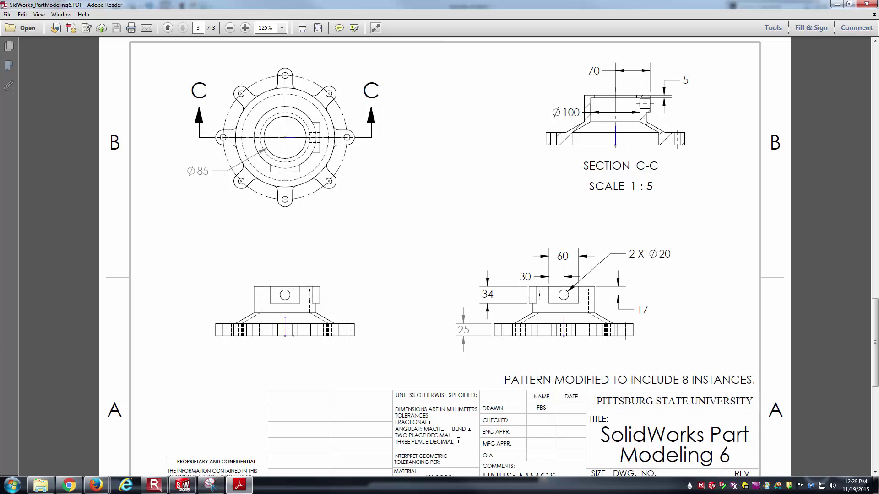
key("alt+Tab")
right_click_drag(545, 133, 528, 114)
left_click(518, 157)
left_click(463, 127)
type("60")
key("Return")
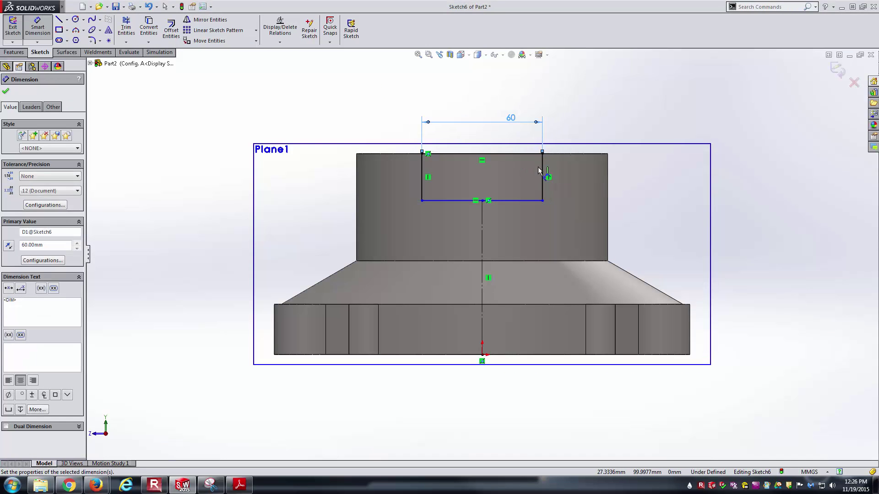
Step: Dimension the rectangle's vertical side as 34 mm
left_click(542, 168)
left_click(641, 191)
type("3")
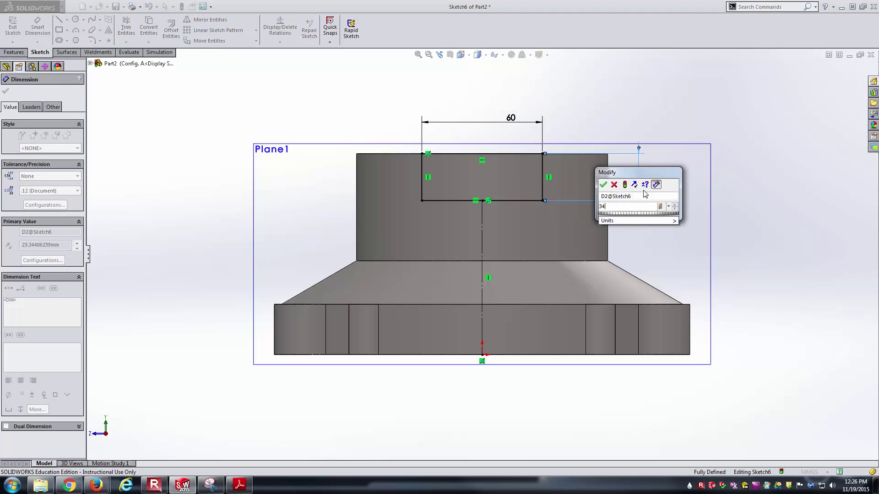
type("4")
key("Return")
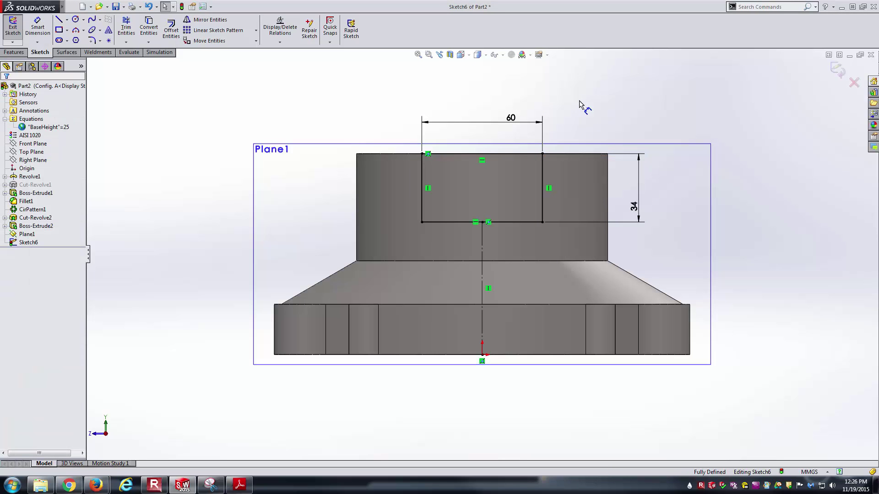
Step: Extrude the rectangle toward the hub with the Up To Next end condition, merged with the body
key("ctrl+7")
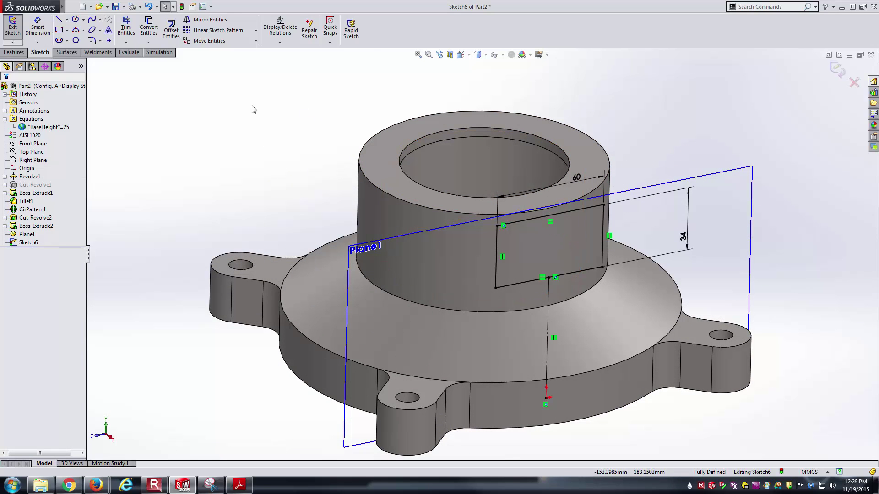
left_click(19, 53)
left_click(17, 28)
middle_click_drag(292, 137, 293, 212)
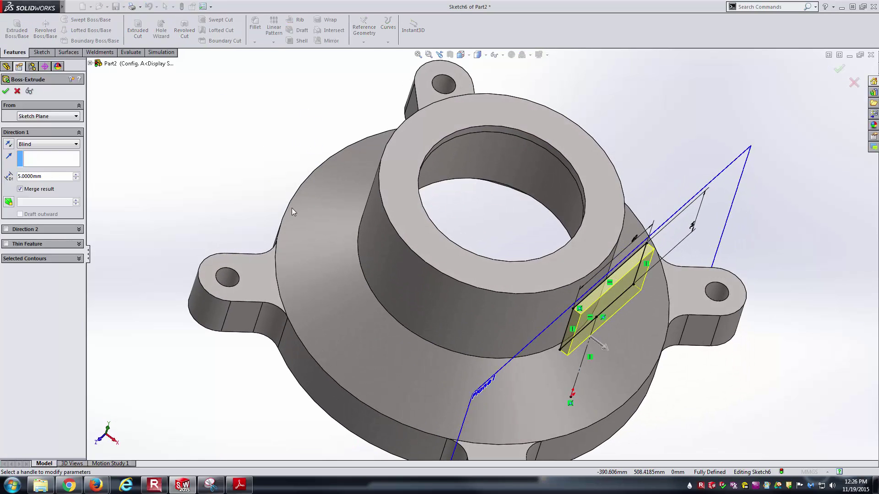
left_click(10, 143)
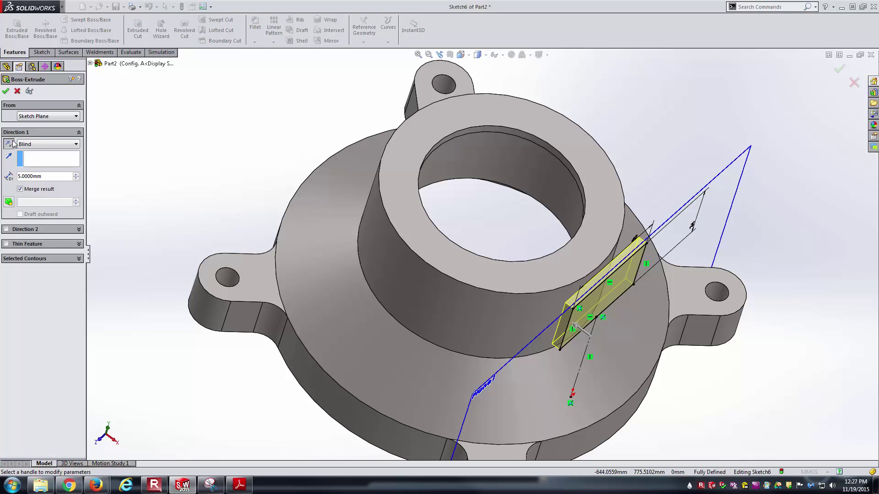
left_click(32, 144)
left_click(40, 170)
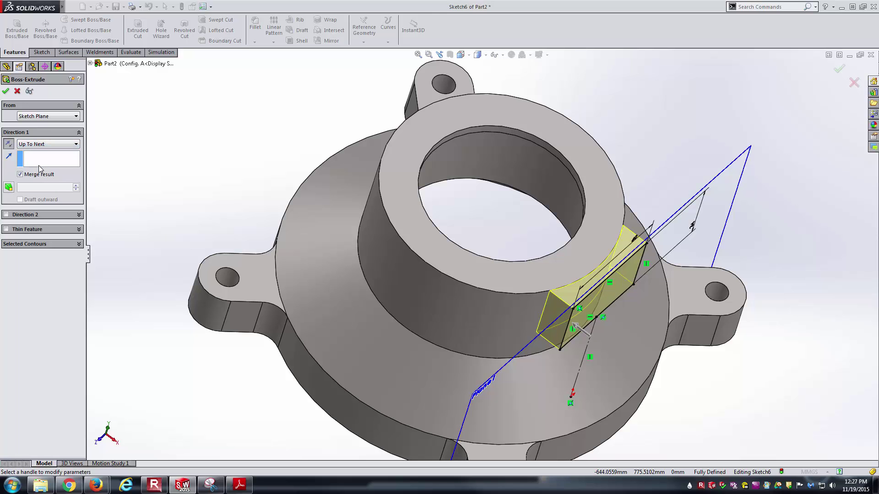
middle_click_drag(443, 220, 566, 278)
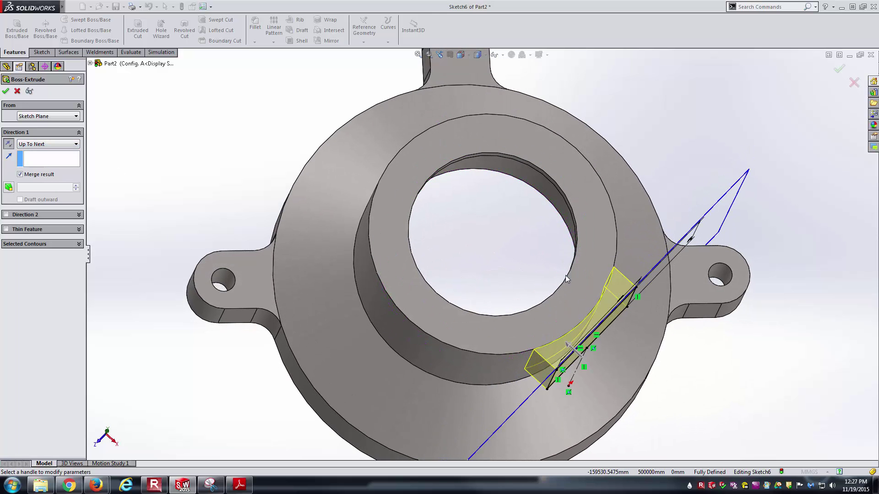
key("Return")
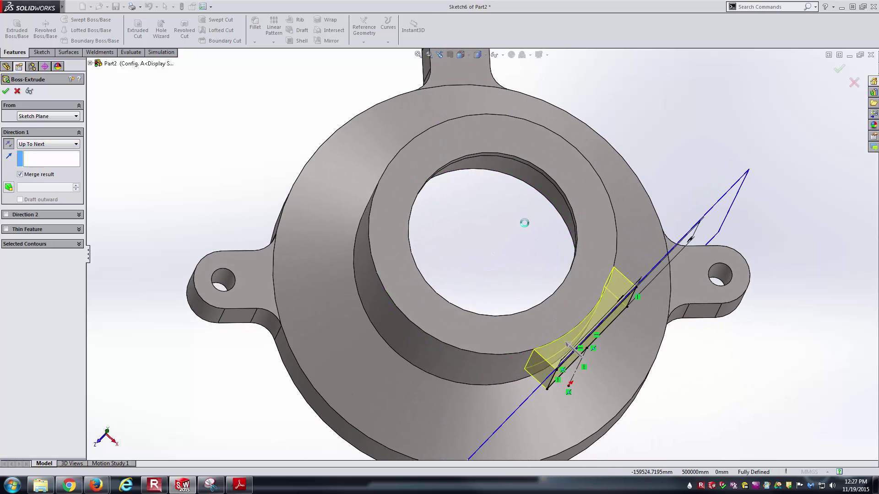
middle_click_drag(489, 258, 548, 260)
scroll(572, 293, "up", 4)
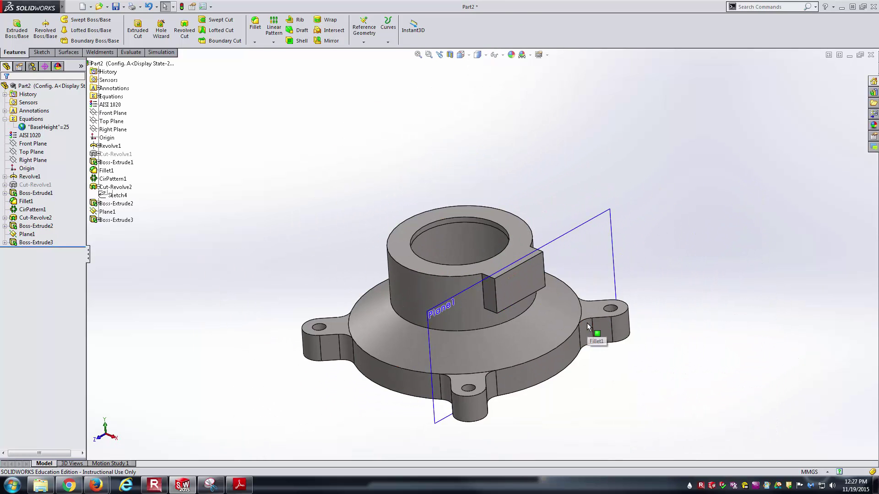
key("ctrl+7")
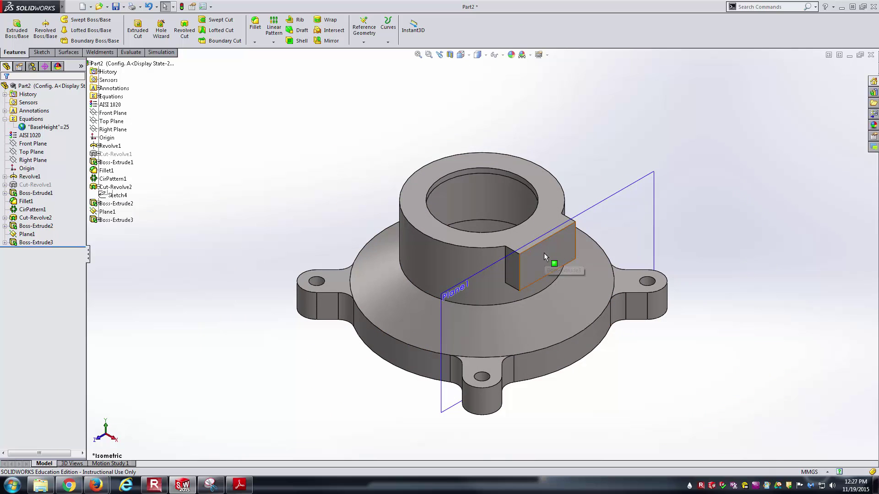
Step: Check the side boss hole details in Adobe Reader, return to SolidWorks, and start a sketch on the boss's flat outer face
left_click(239, 485)
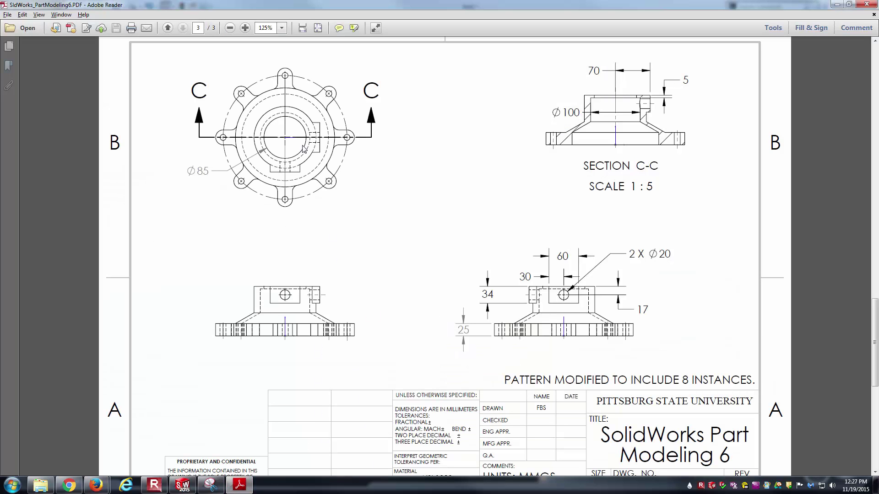
scroll(292, 134, "up", 3, "ctrl")
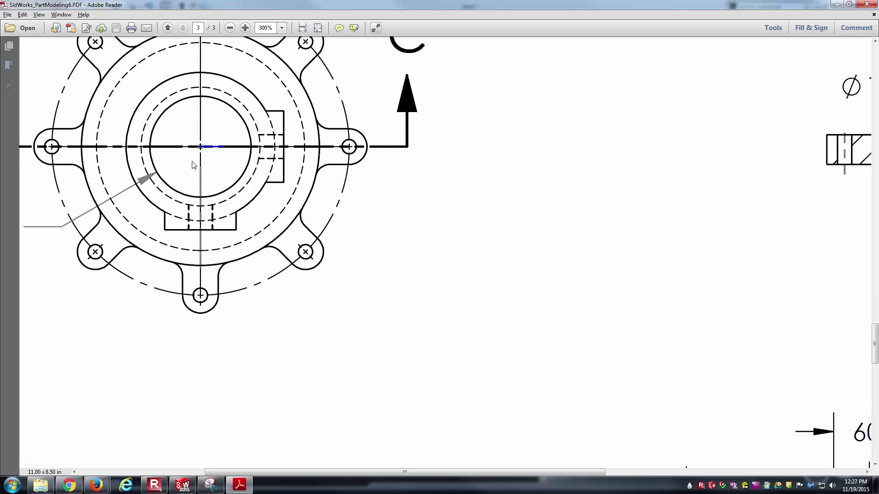
scroll(228, 165, "down", 4, "ctrl")
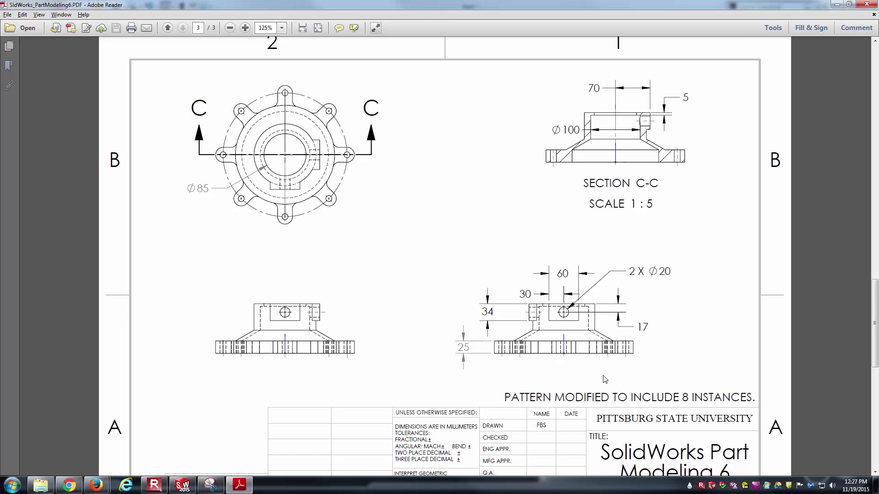
scroll(610, 353, "up", 2, "ctrl")
scroll(609, 351, "up", 2, "ctrl")
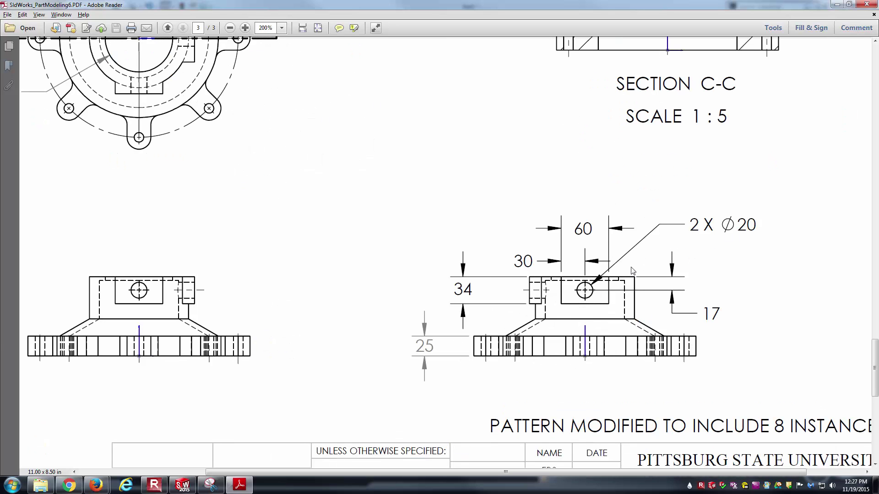
key("alt+Tab")
left_click(549, 256)
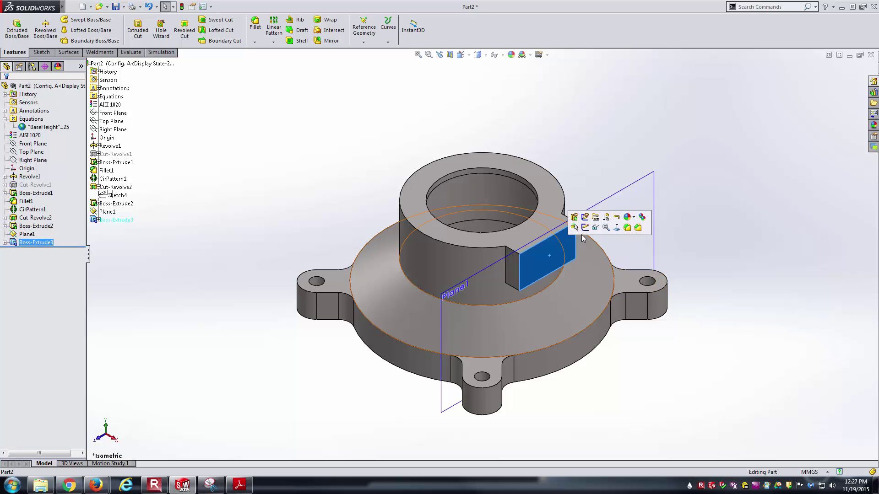
left_click(584, 227)
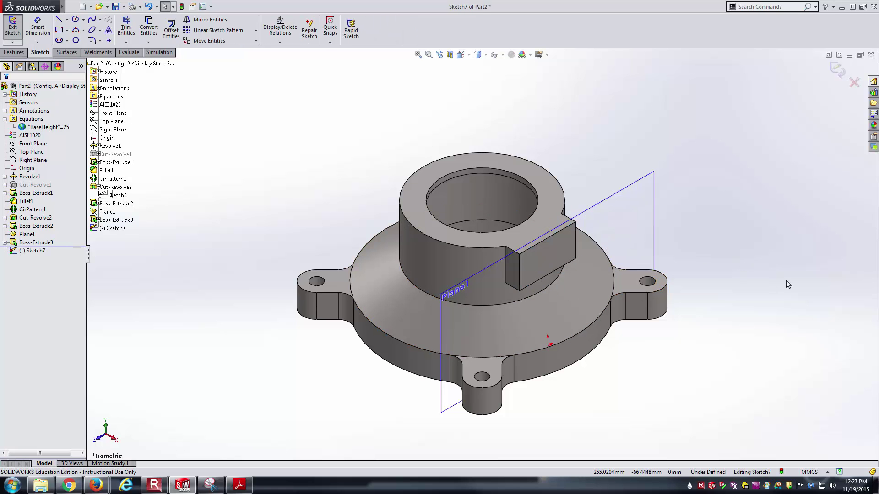
key("ctrl+8")
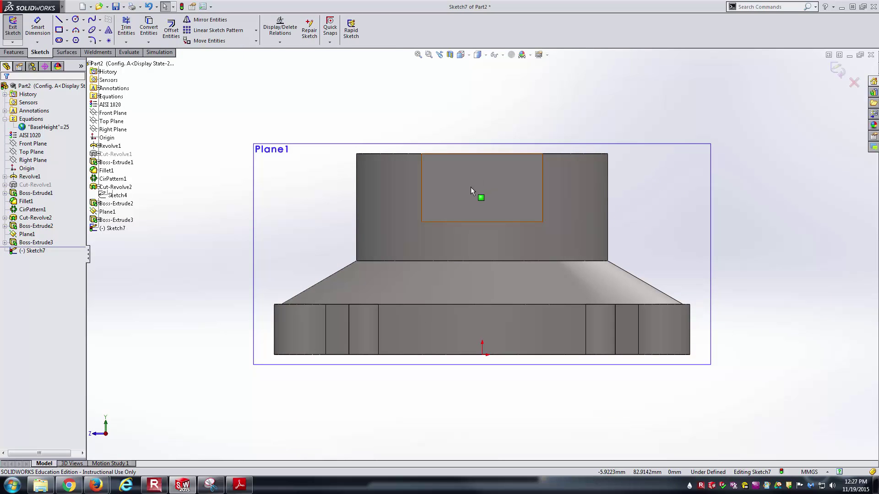
Step: Sketch a diagonal line across the boss face from its upper-left corner to its lower-right corner
key("l")
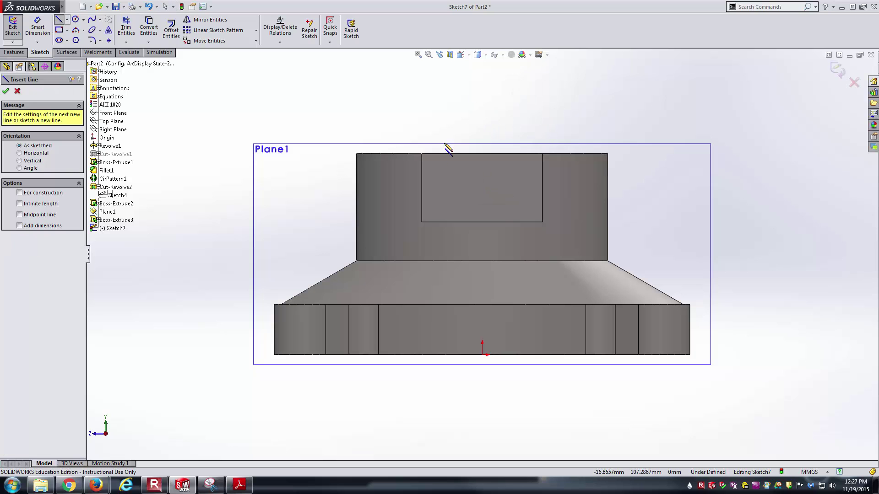
left_click(422, 154)
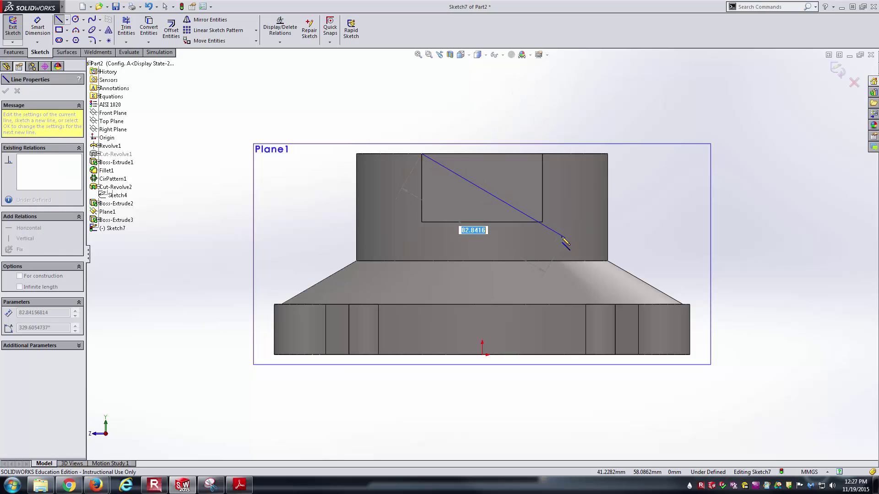
left_click(543, 222)
key("Escape")
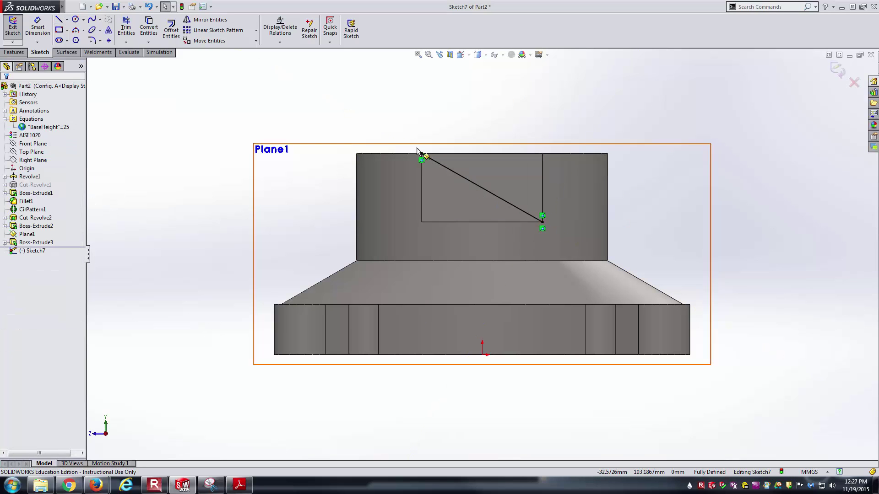
Step: Convert the diagonal line on the boss face to construction geometry and draw a circle centred on its midpoint
left_click(491, 194)
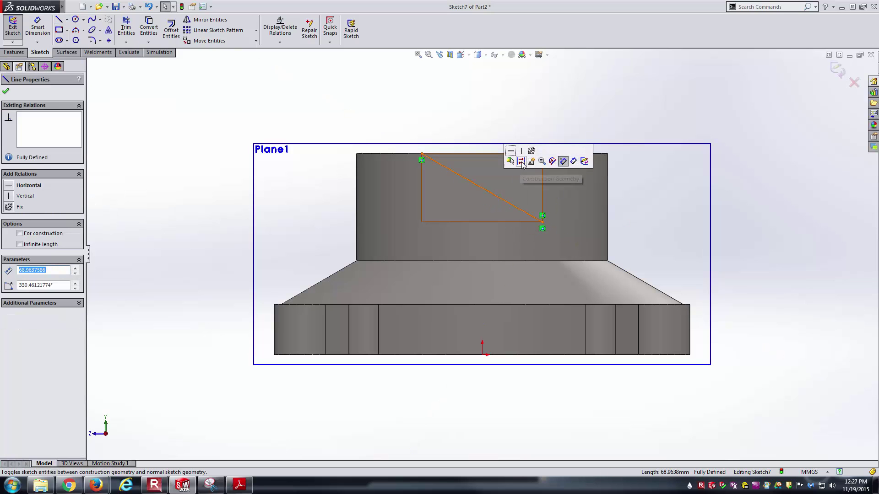
left_click(521, 164)
right_click_drag(569, 107, 545, 126)
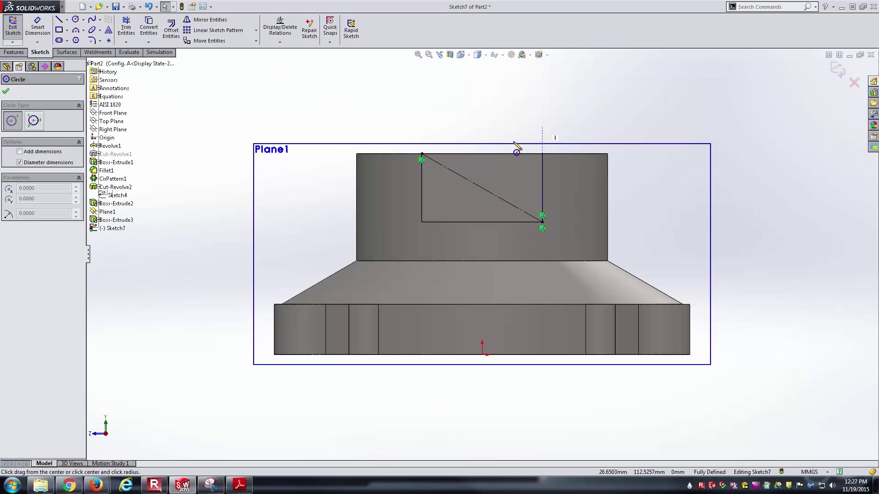
left_click(482, 188)
left_click(497, 173)
key("Escape")
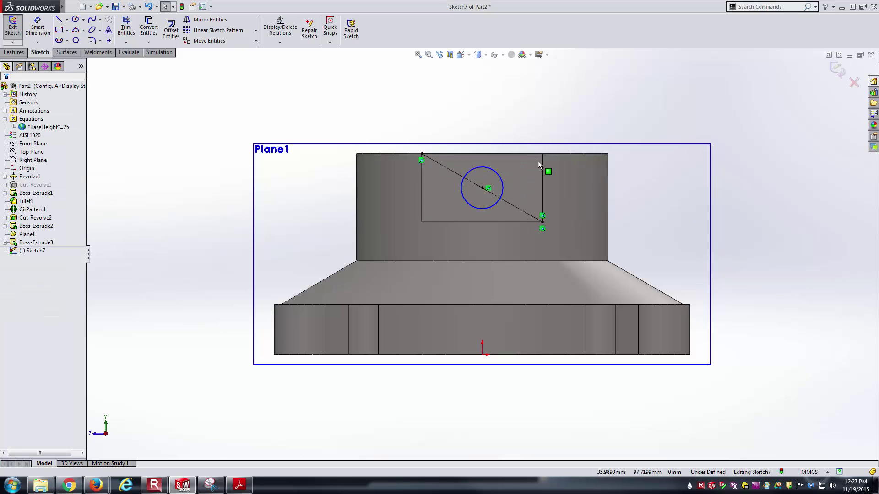
Step: Dimension the circle's diameter as 20 mm
key("d")
left_click(496, 173)
left_click(573, 122)
type("20")
key("Return")
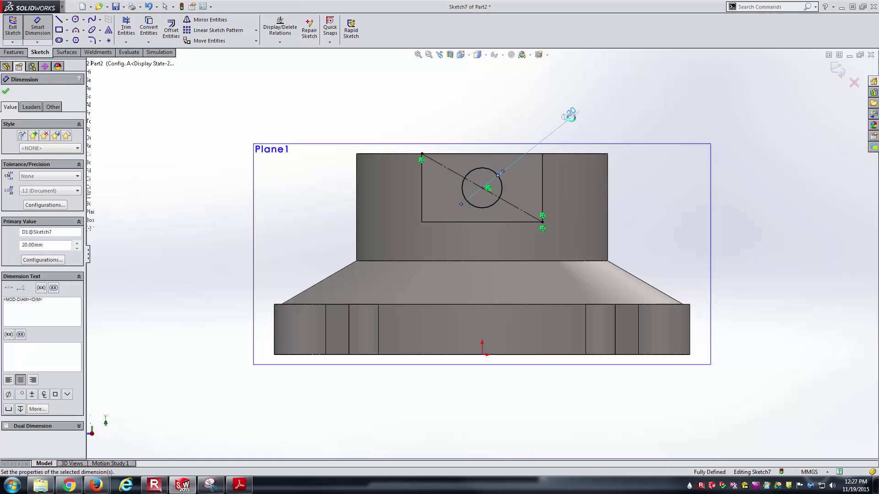
key("Escape")
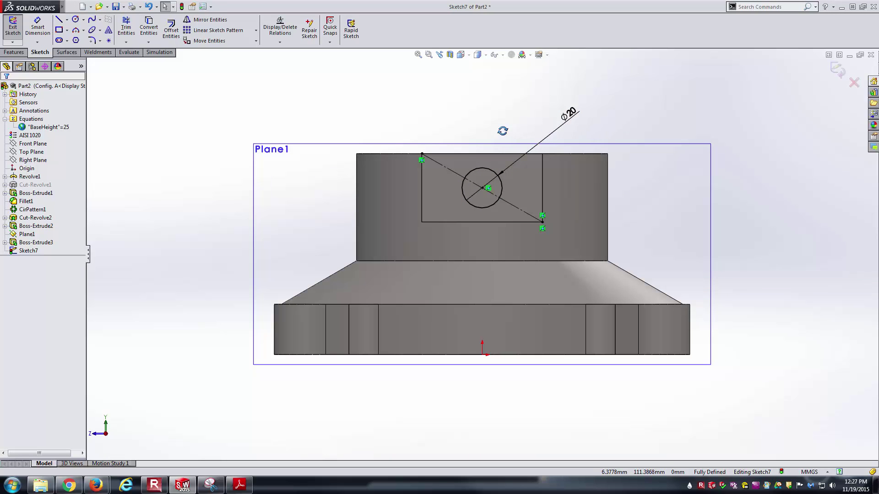
Step: Cut-extrude the 20 mm circle through the side boss into the bore with the Up To Next end condition
key("ctrl+7")
left_click(14, 52)
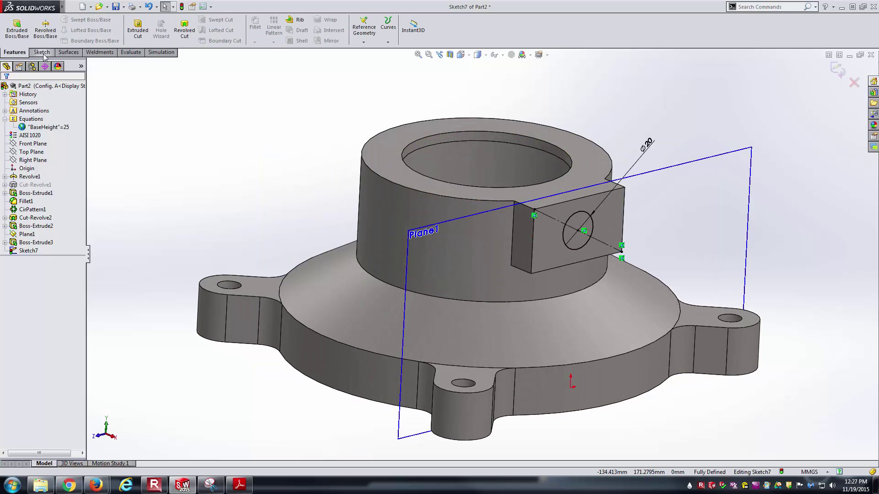
left_click(138, 32)
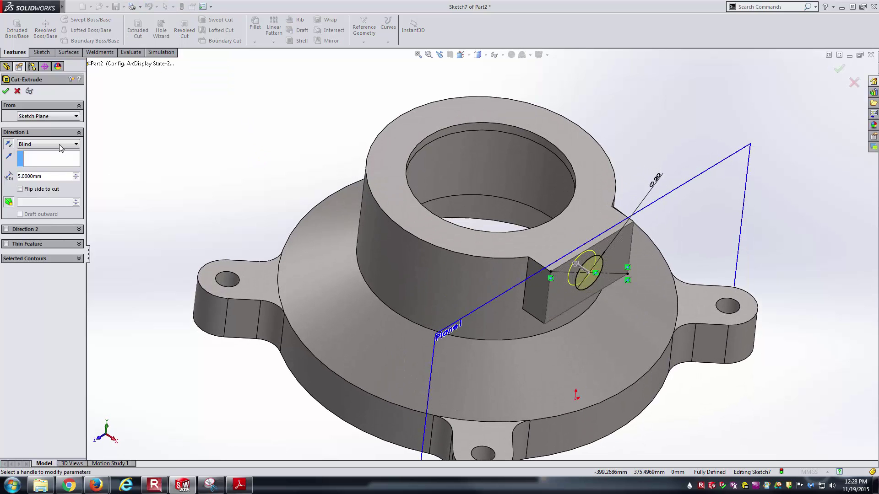
left_click(58, 145)
left_click(41, 171)
middle_click_drag(280, 127, 577, 221)
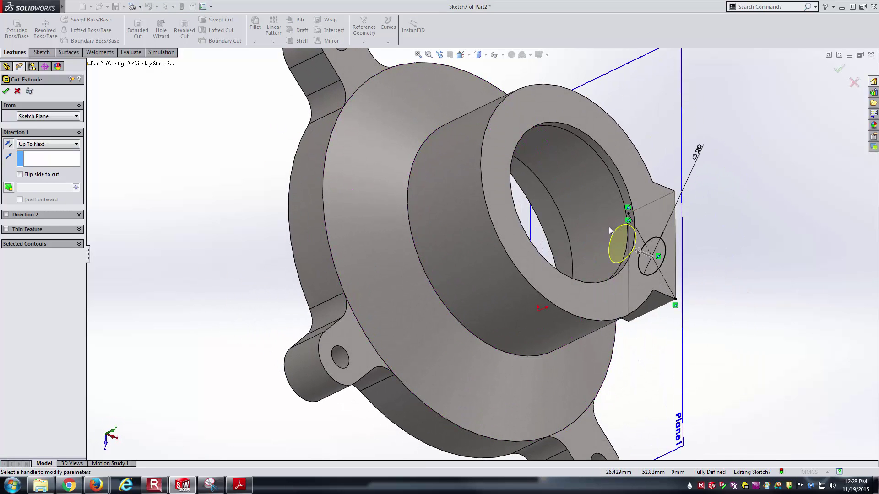
left_click(6, 91)
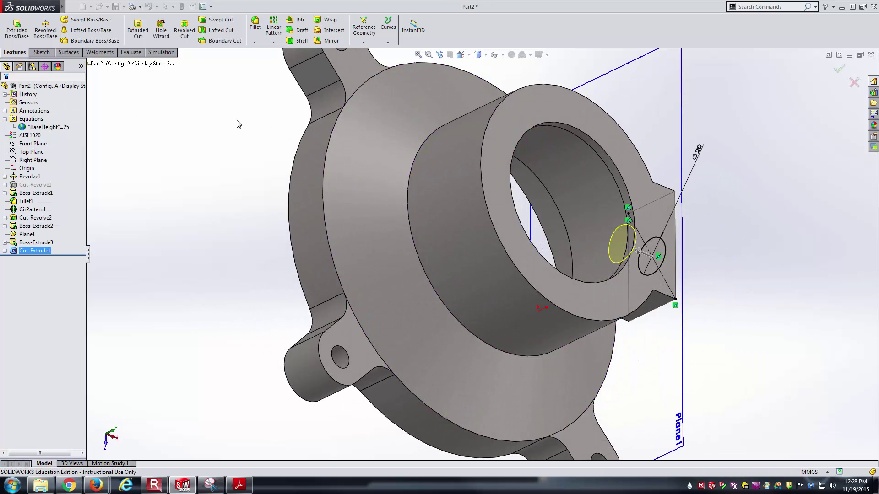
middle_click_drag(239, 136, 581, 255)
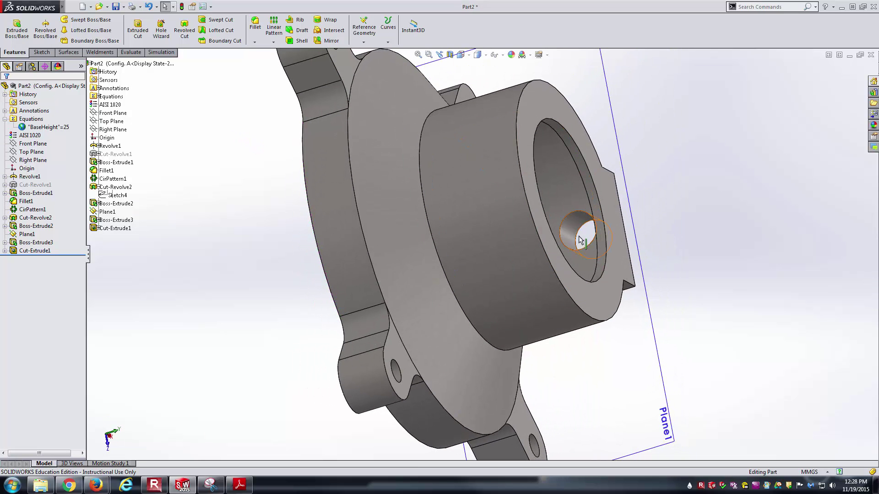
key("ctrl+7")
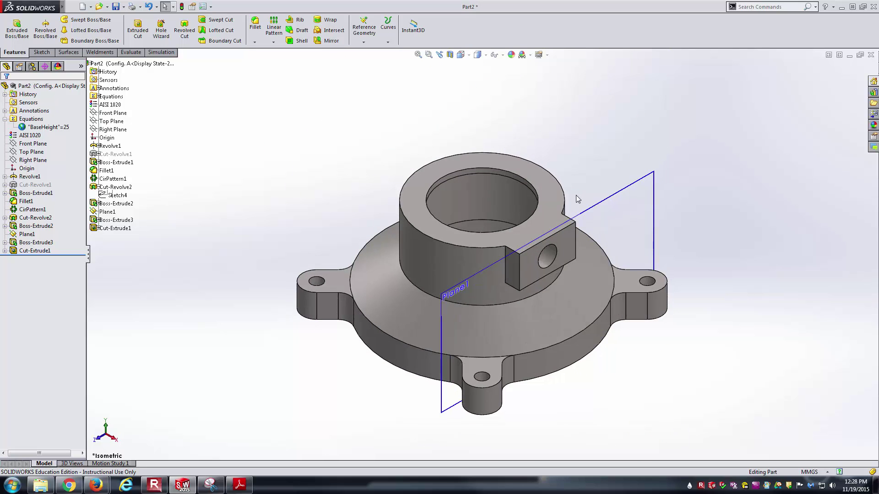
Step: Set up a circular pattern of the side boss and its hole about the hub's cylindrical face, with 4 equally spaced instances over 360°
left_click(635, 181)
left_click(682, 160)
left_click(5, 119)
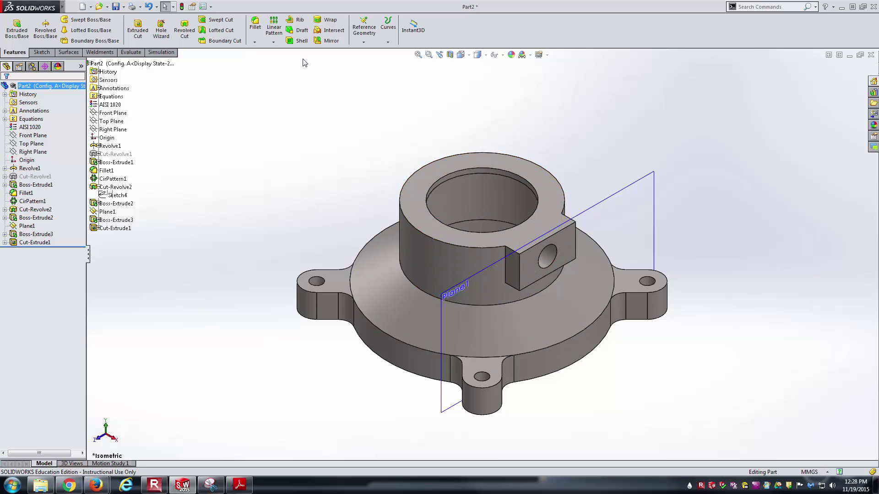
left_click(273, 42)
left_click(285, 59)
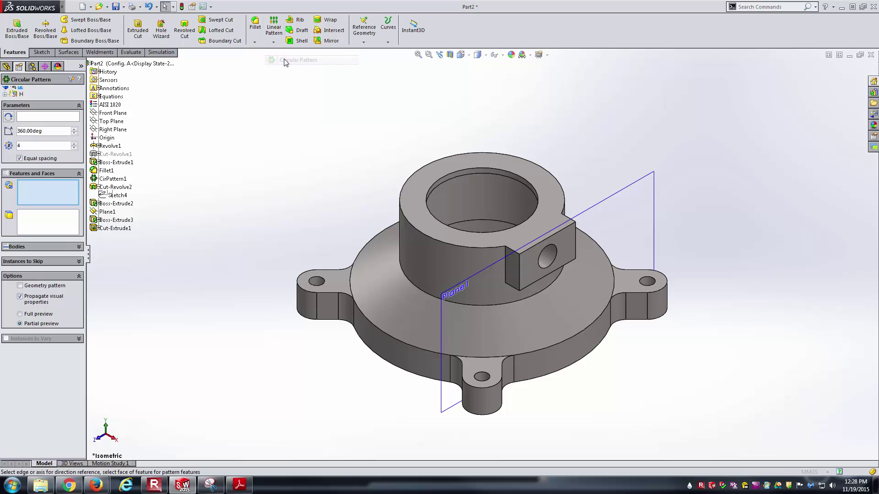
left_click(51, 118)
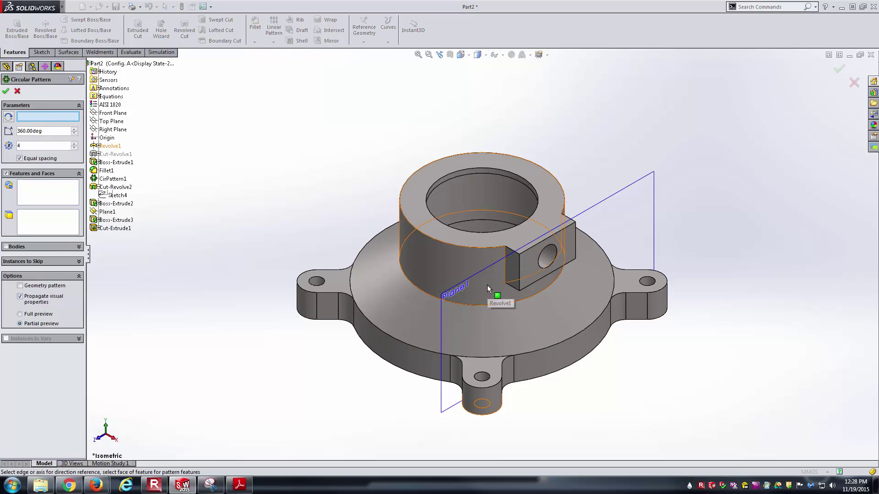
left_click(445, 268)
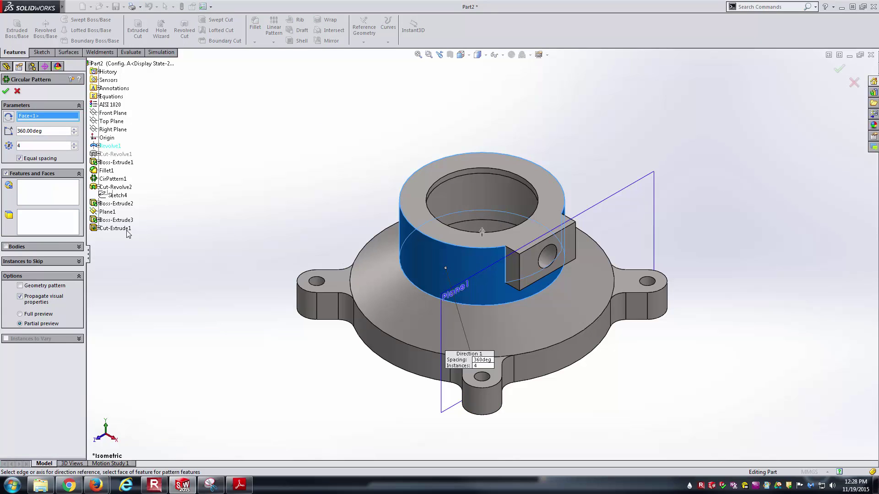
left_click(51, 197)
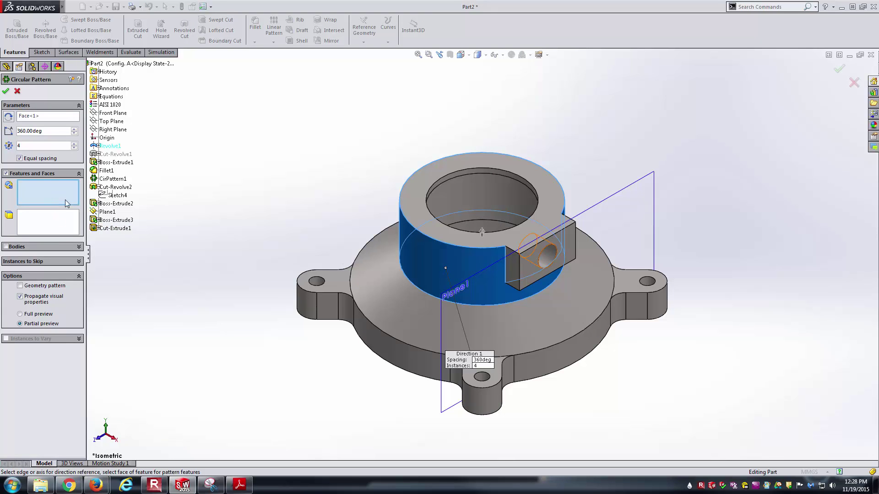
left_click(120, 221)
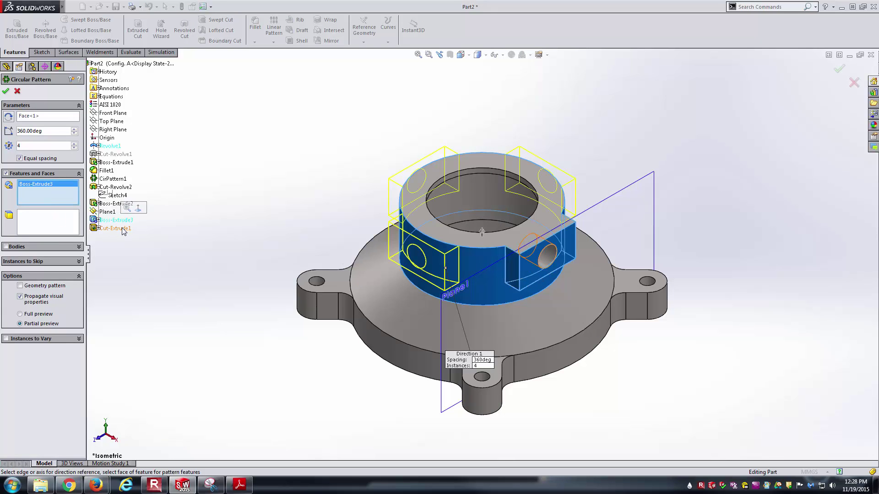
left_click(123, 228)
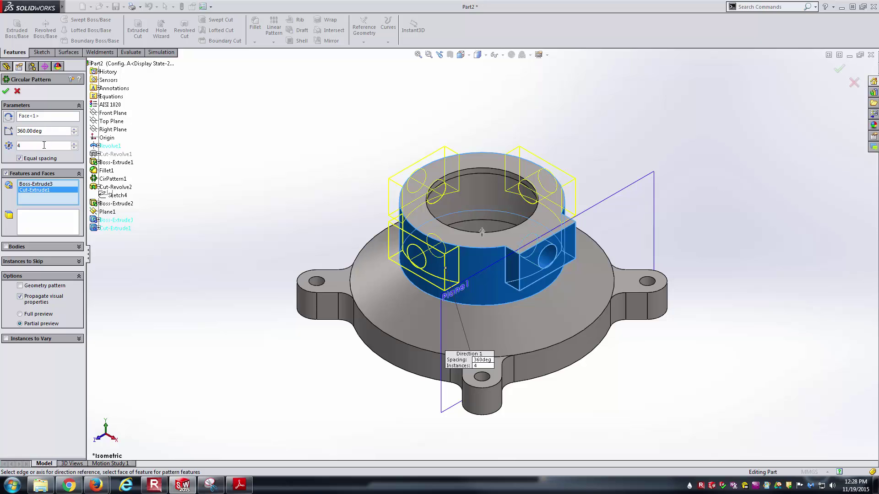
Step: Skip instances 2 and 3 of the circular pattern and create it, keeping only the neighbouring front boss copy
left_click(55, 263)
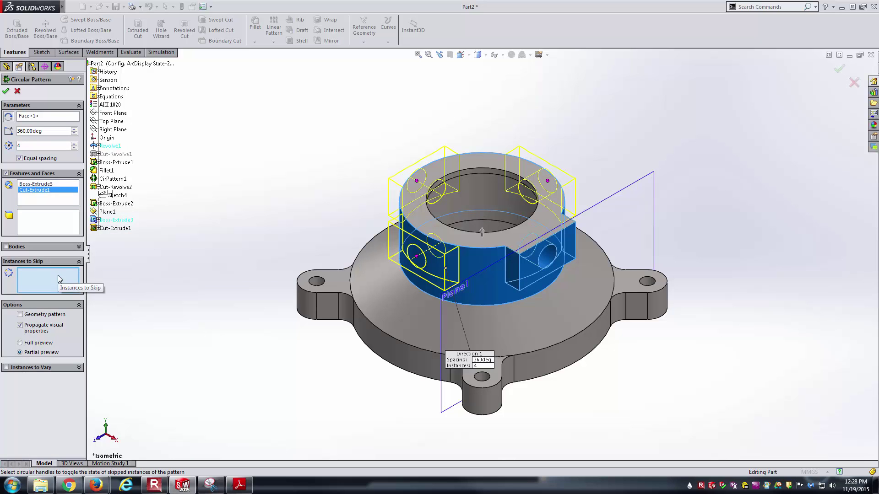
left_click(416, 181)
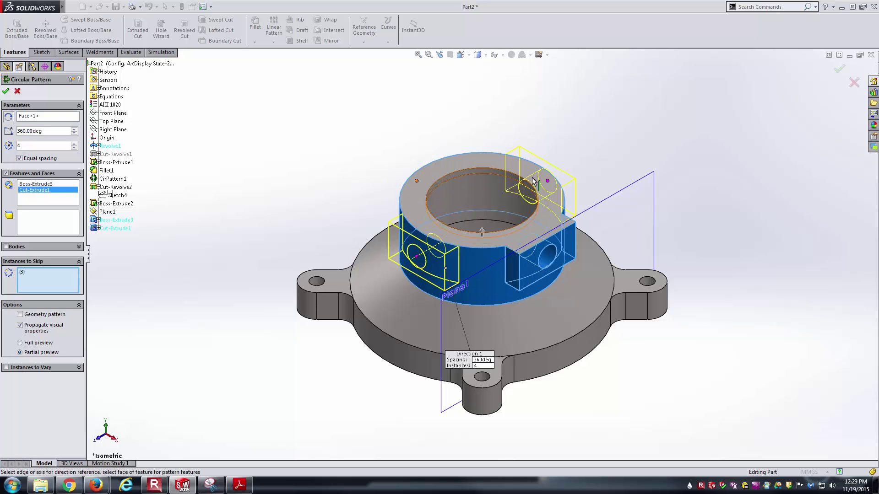
left_click(548, 182)
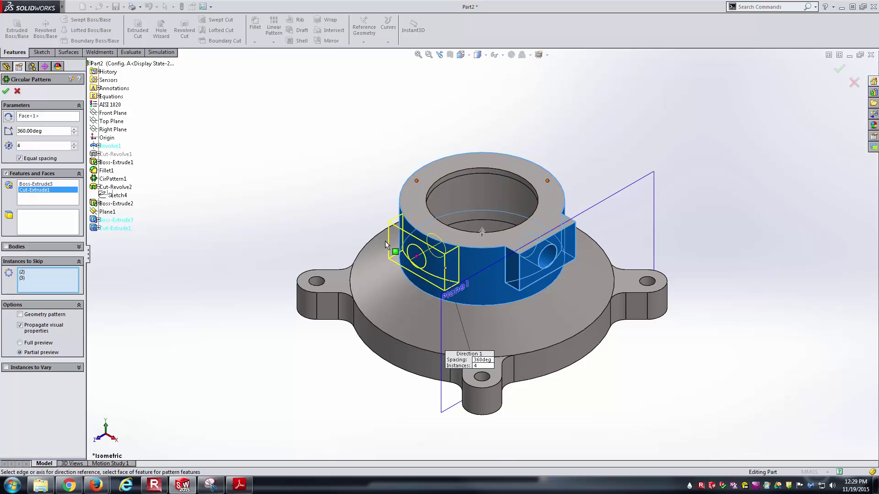
left_click(5, 92)
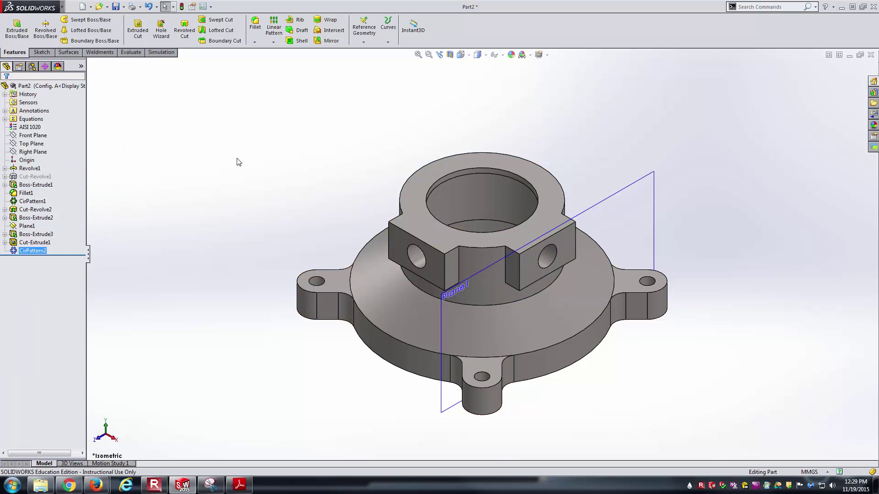
middle_click_drag(182, 263, 205, 304)
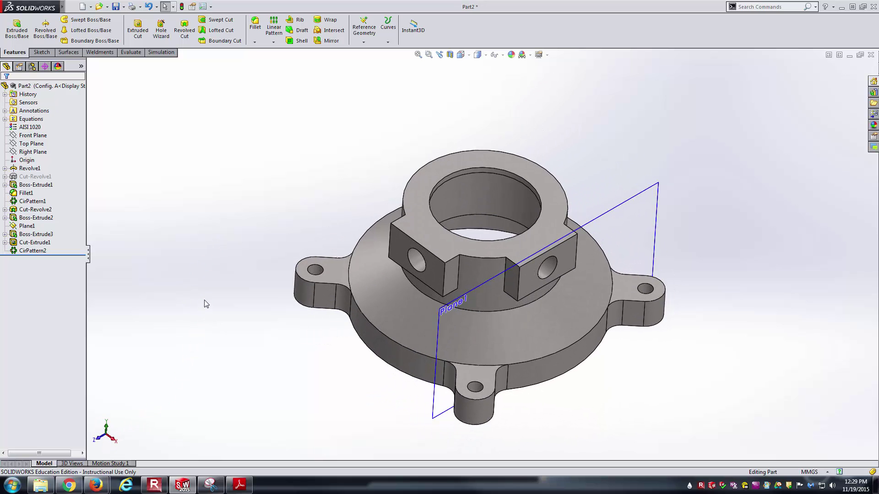
Step: Check the pattern instance note on the drawing in Adobe Reader and return to SolidWorks
key("alt+Tab")
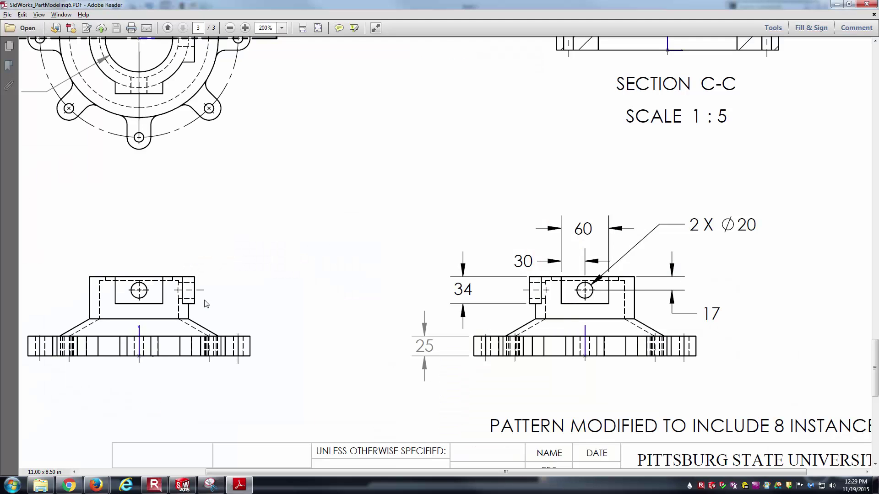
scroll(212, 297, "down", 2, "ctrl")
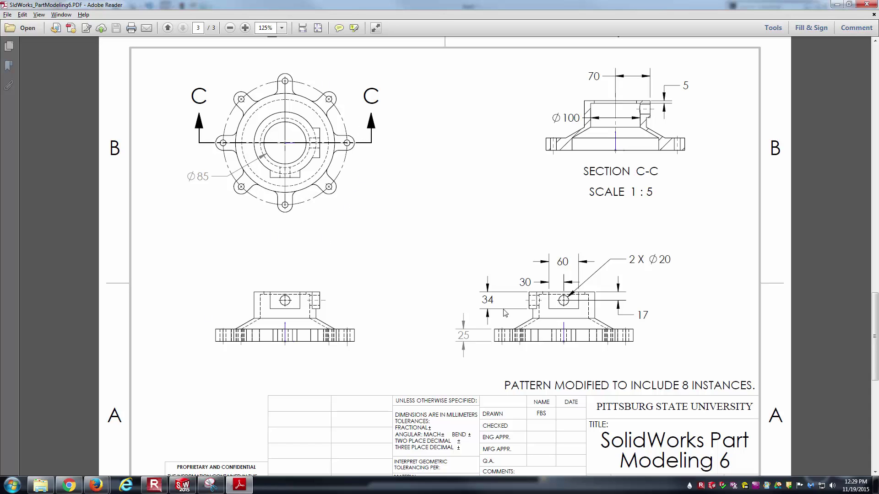
left_click_drag(670, 389, 729, 391)
left_click(645, 375)
key("alt+Tab")
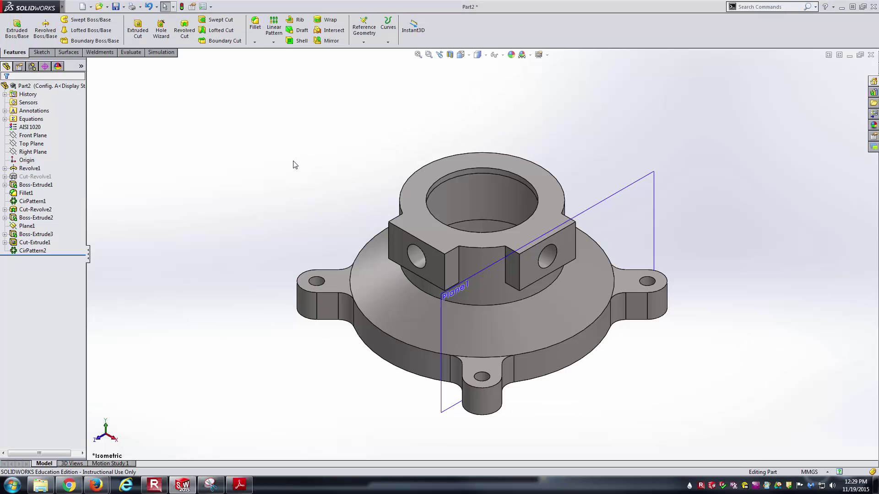
Step: Configure the flange lug pattern CirPattern1 so its instance count D1 is 8 in Config. A
left_click(46, 210)
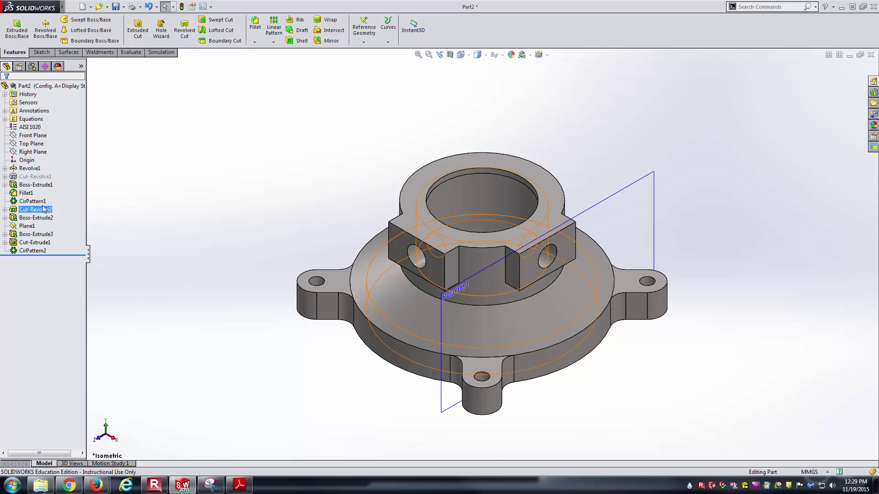
right_click(44, 202)
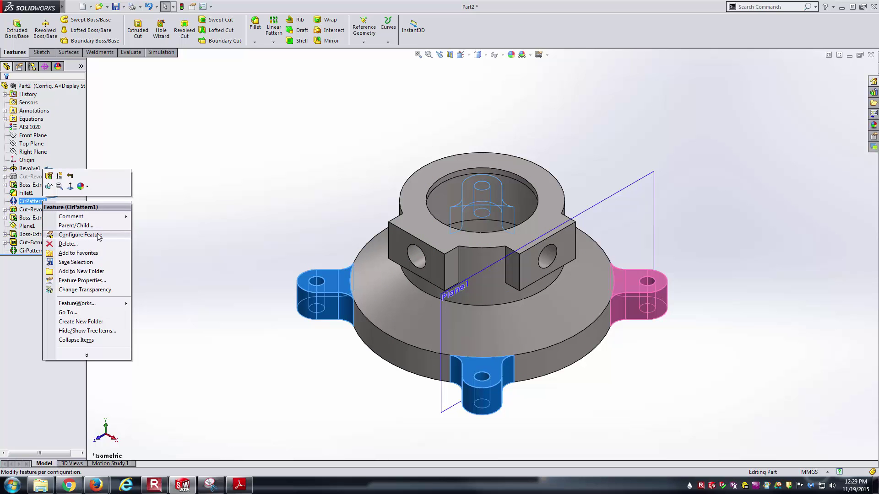
left_click(80, 234)
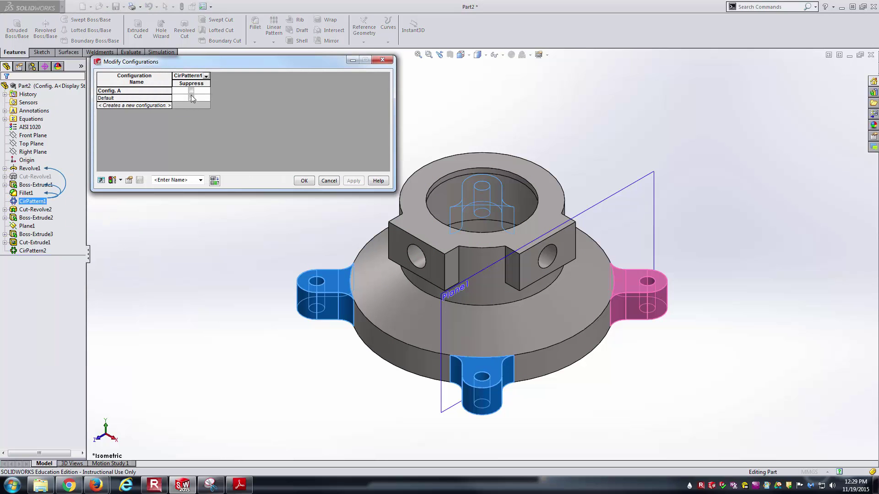
left_click(206, 76)
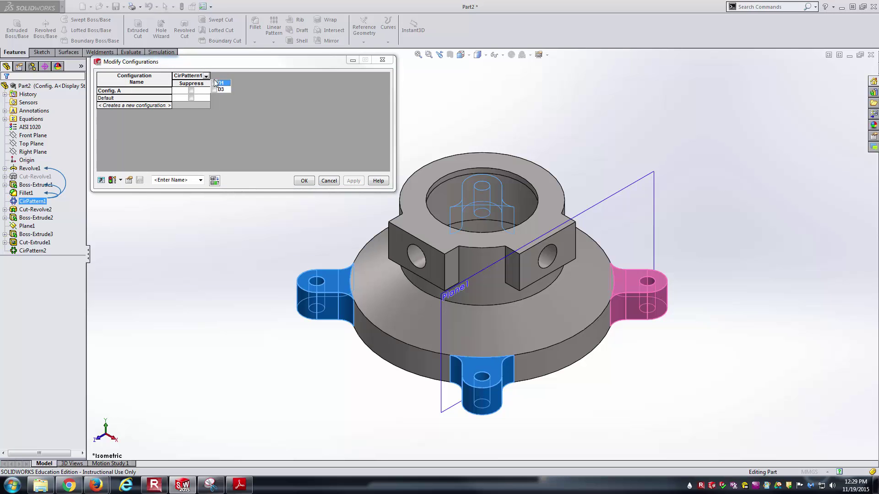
left_click(215, 84)
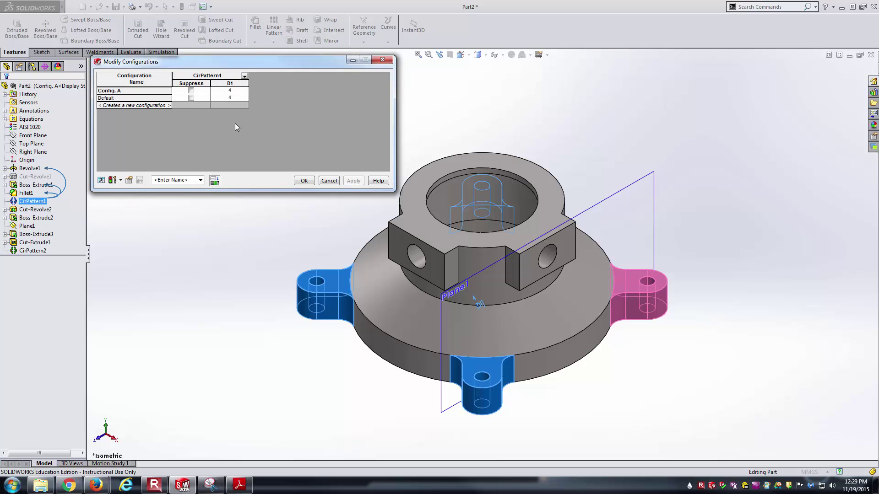
left_click(233, 91)
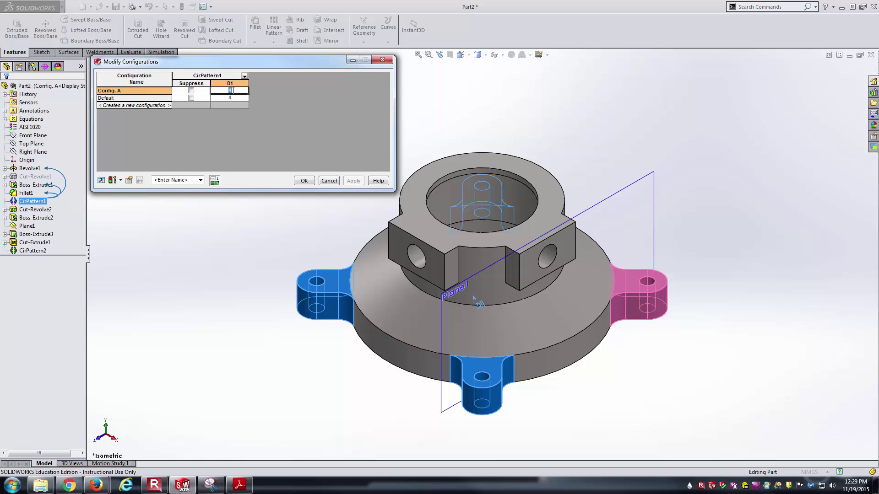
key("Return")
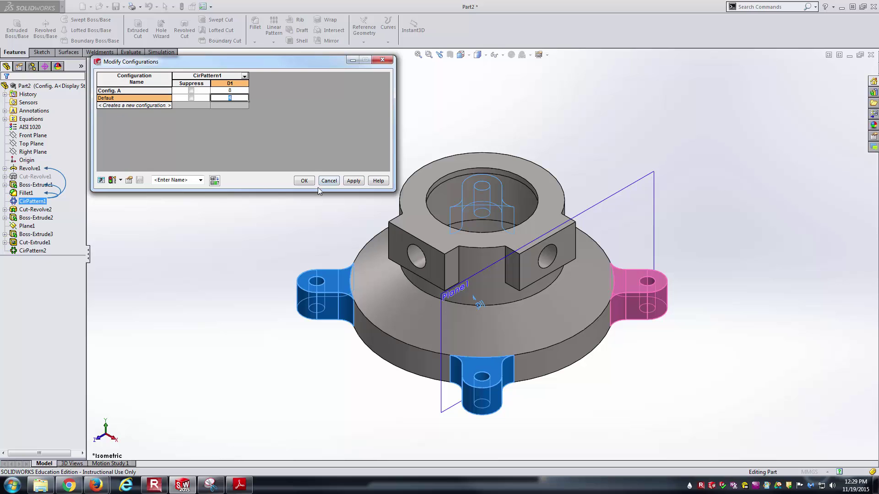
left_click(304, 180)
Step: Hide Plane1 and inspect the patterned lugs around the flange from above
middle_click_drag(286, 177, 325, 147)
left_click(691, 159)
left_click(701, 172)
middle_click_drag(701, 172, 586, 172)
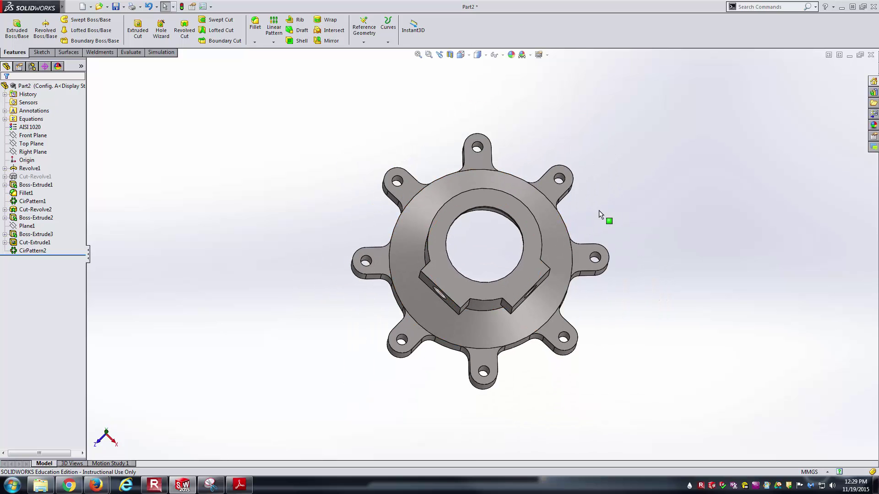
left_click(560, 190)
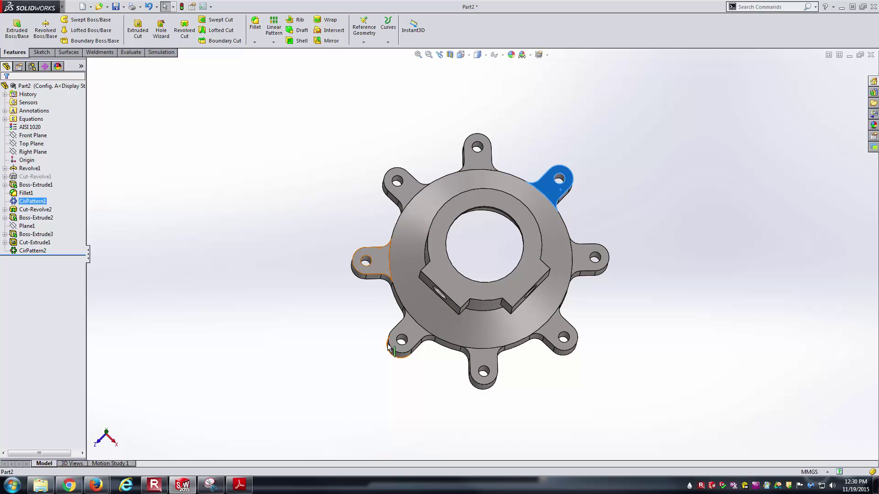
Step: Compare the part in isometric view with the Config. A picture on sheet 1 of the drawing in Adobe Reader, and return to SolidWorks
left_click(684, 375)
key("ctrl+5")
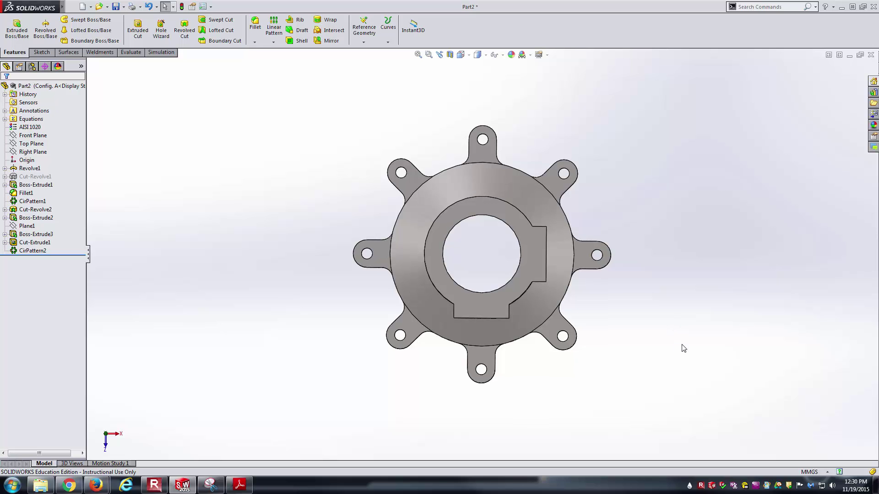
key("ctrl+7")
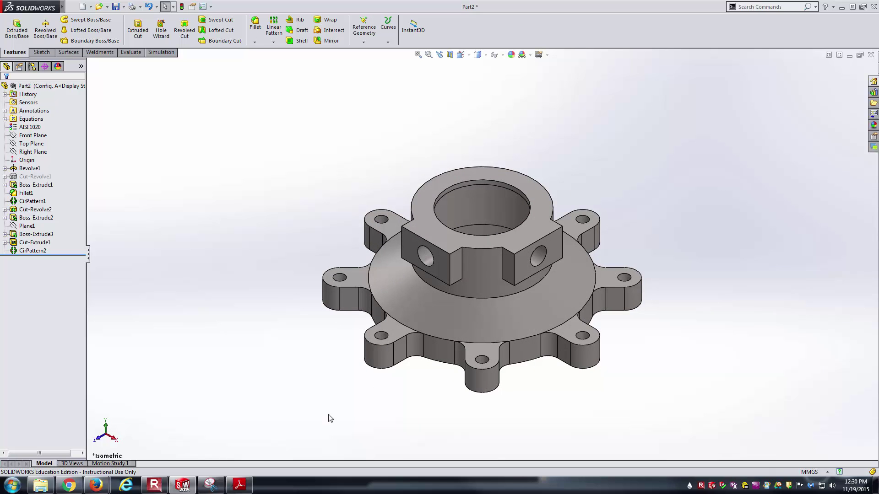
left_click(238, 485)
scroll(313, 433, "down", 1, "ctrl")
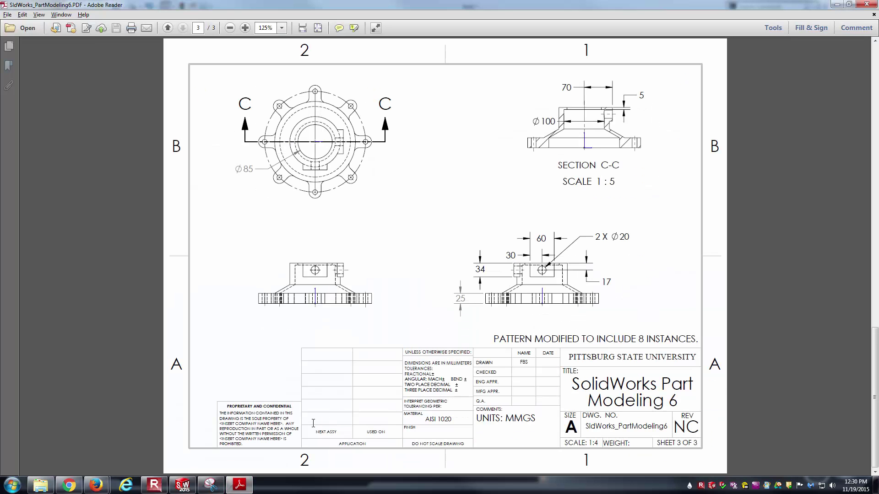
scroll(313, 432, "up", 2)
key("alt+Tab")
key("alt+Tab")
key("alt+Tab")
key("alt+Tab")
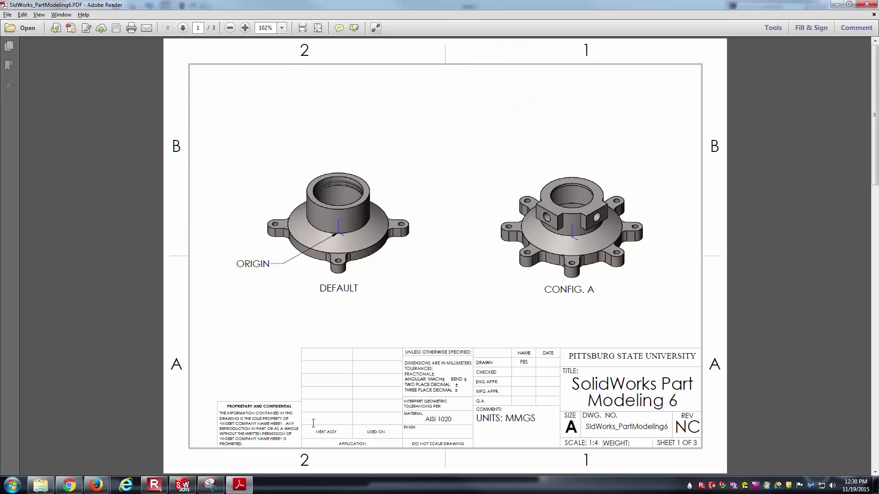
key("alt+Tab")
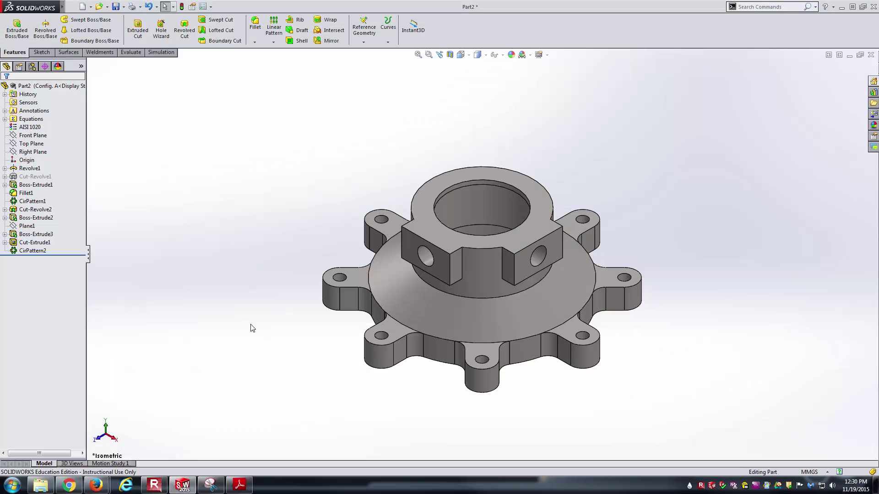
Step: Evaluate the mass properties of the part in Config. A and close the report
left_click(130, 52)
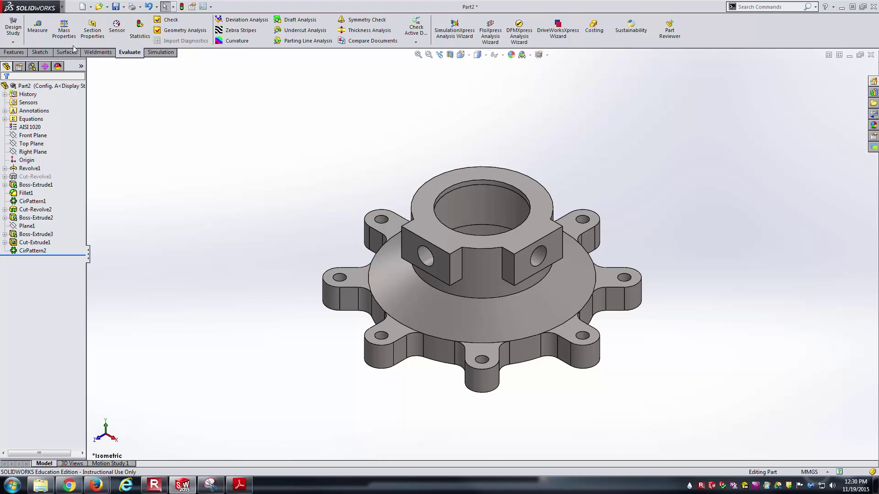
left_click(64, 29)
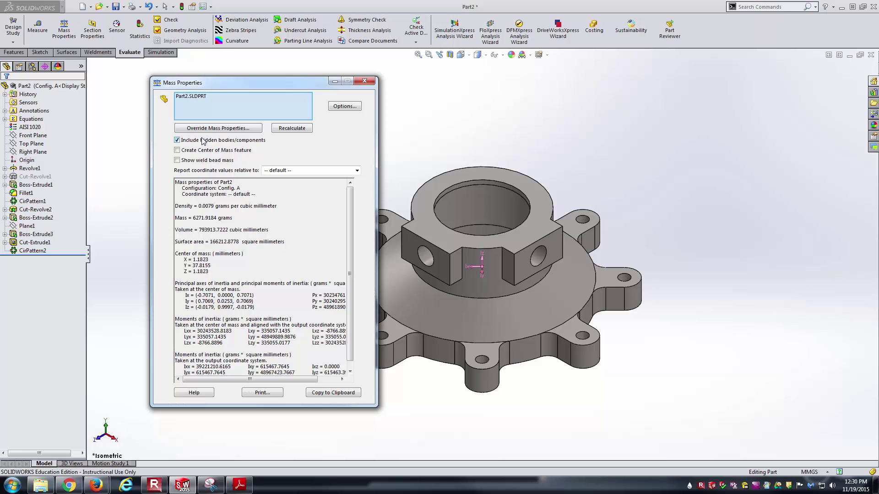
left_click(365, 81)
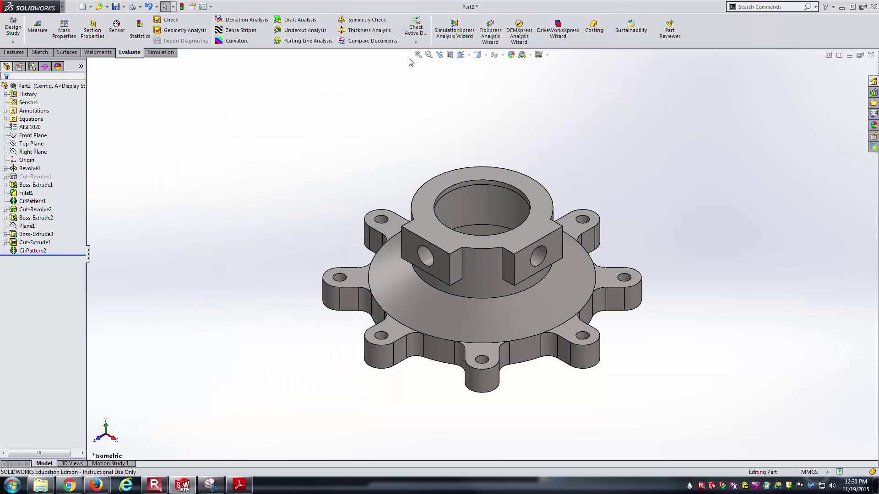